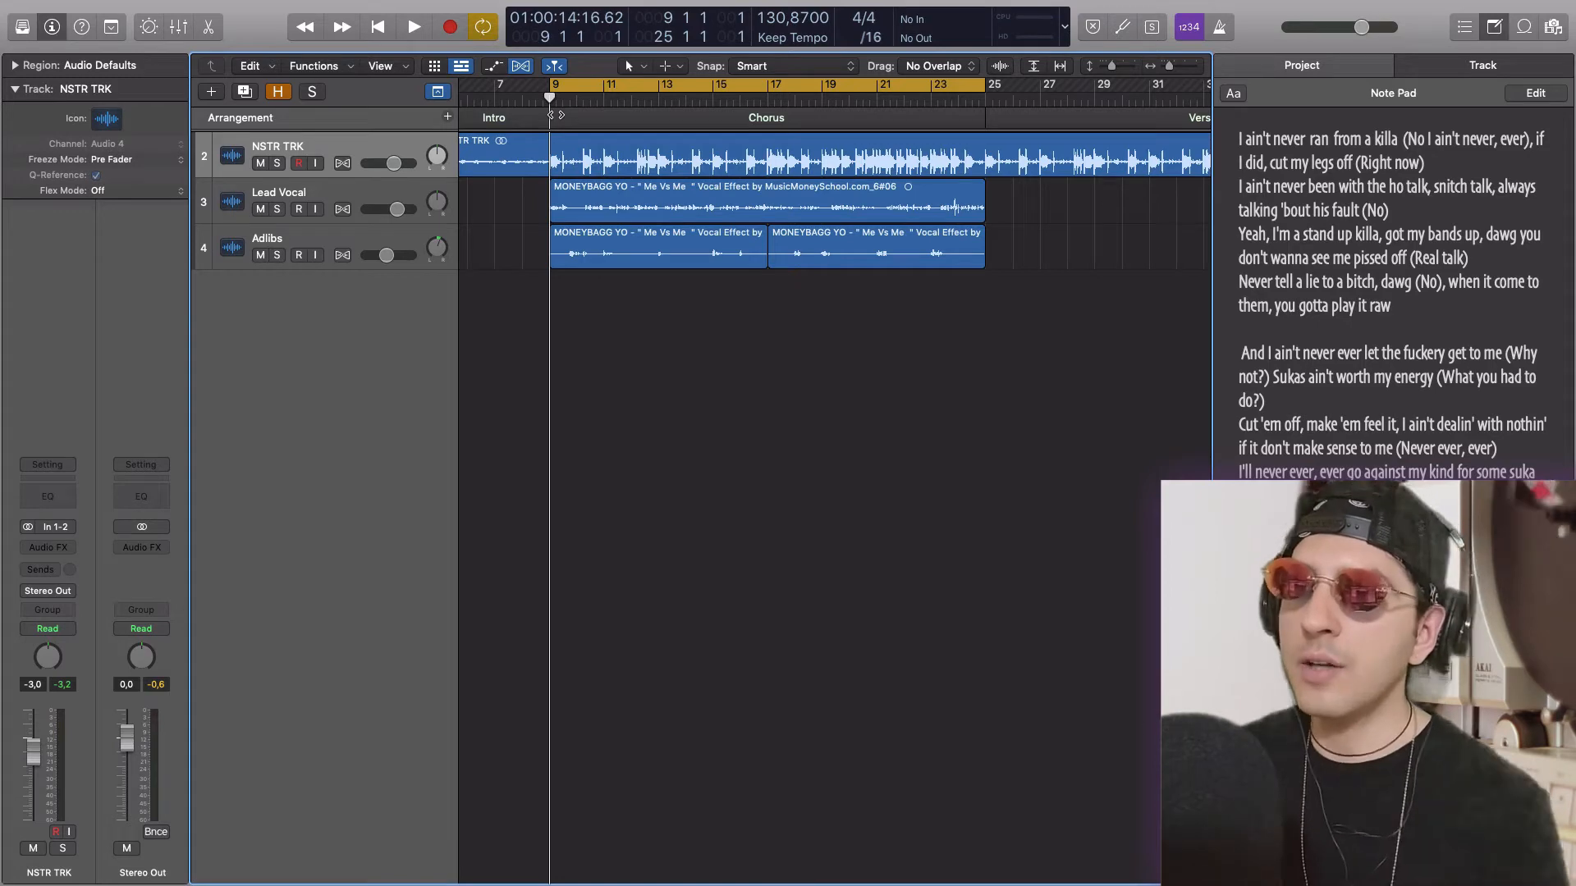
Switch to the browser to view the Music Money School YouTube channel, and return to the Logic Pro project
mouse_move(490, 6)
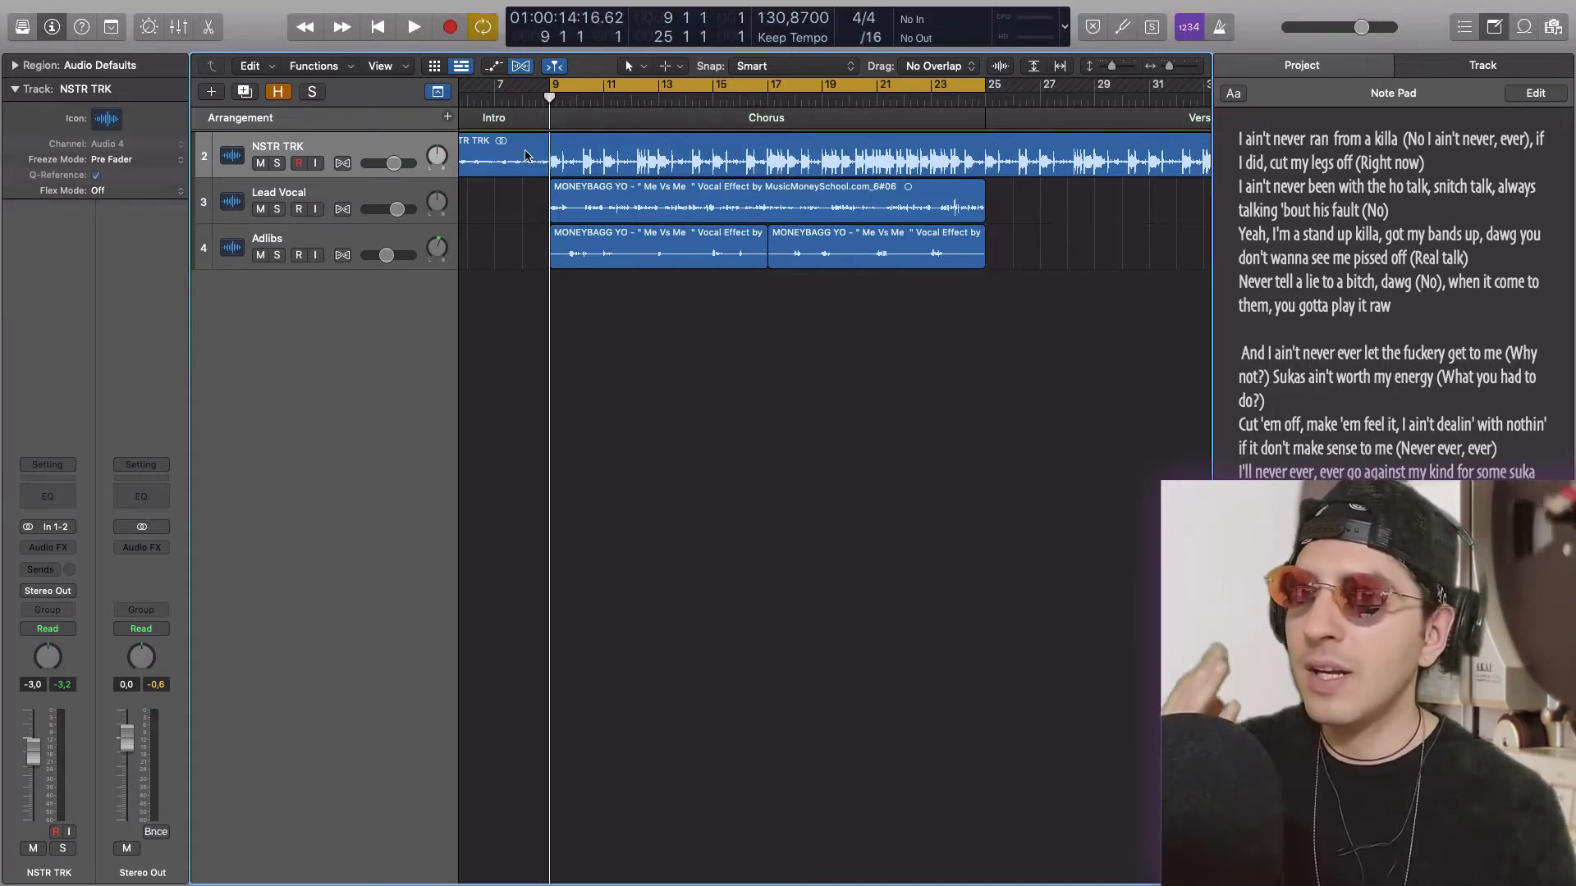
mouse_move(533, 883)
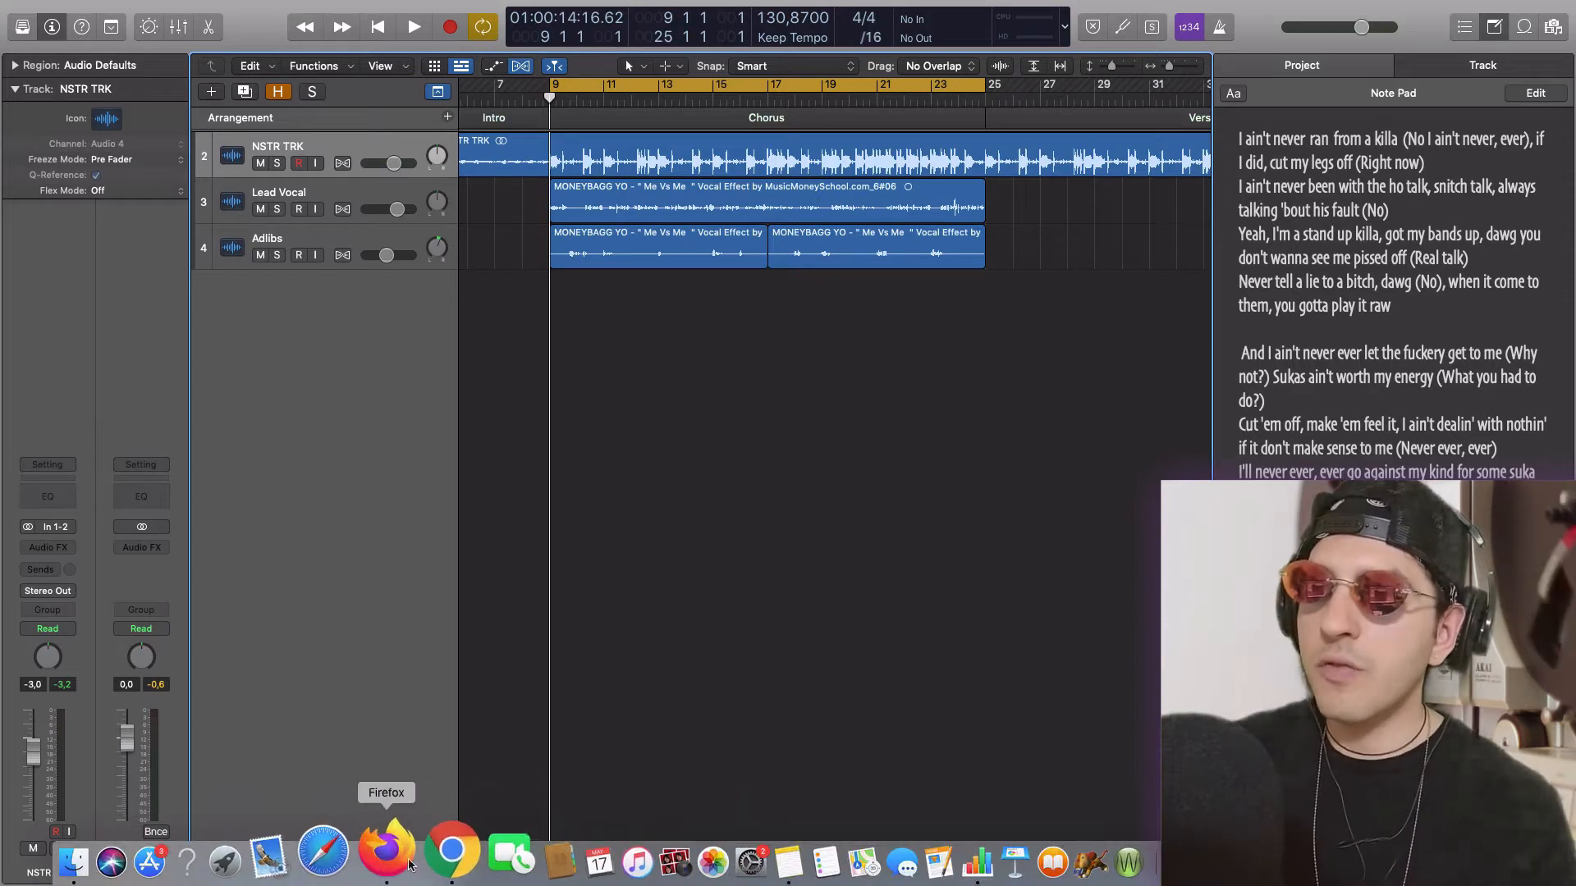
click(376, 861)
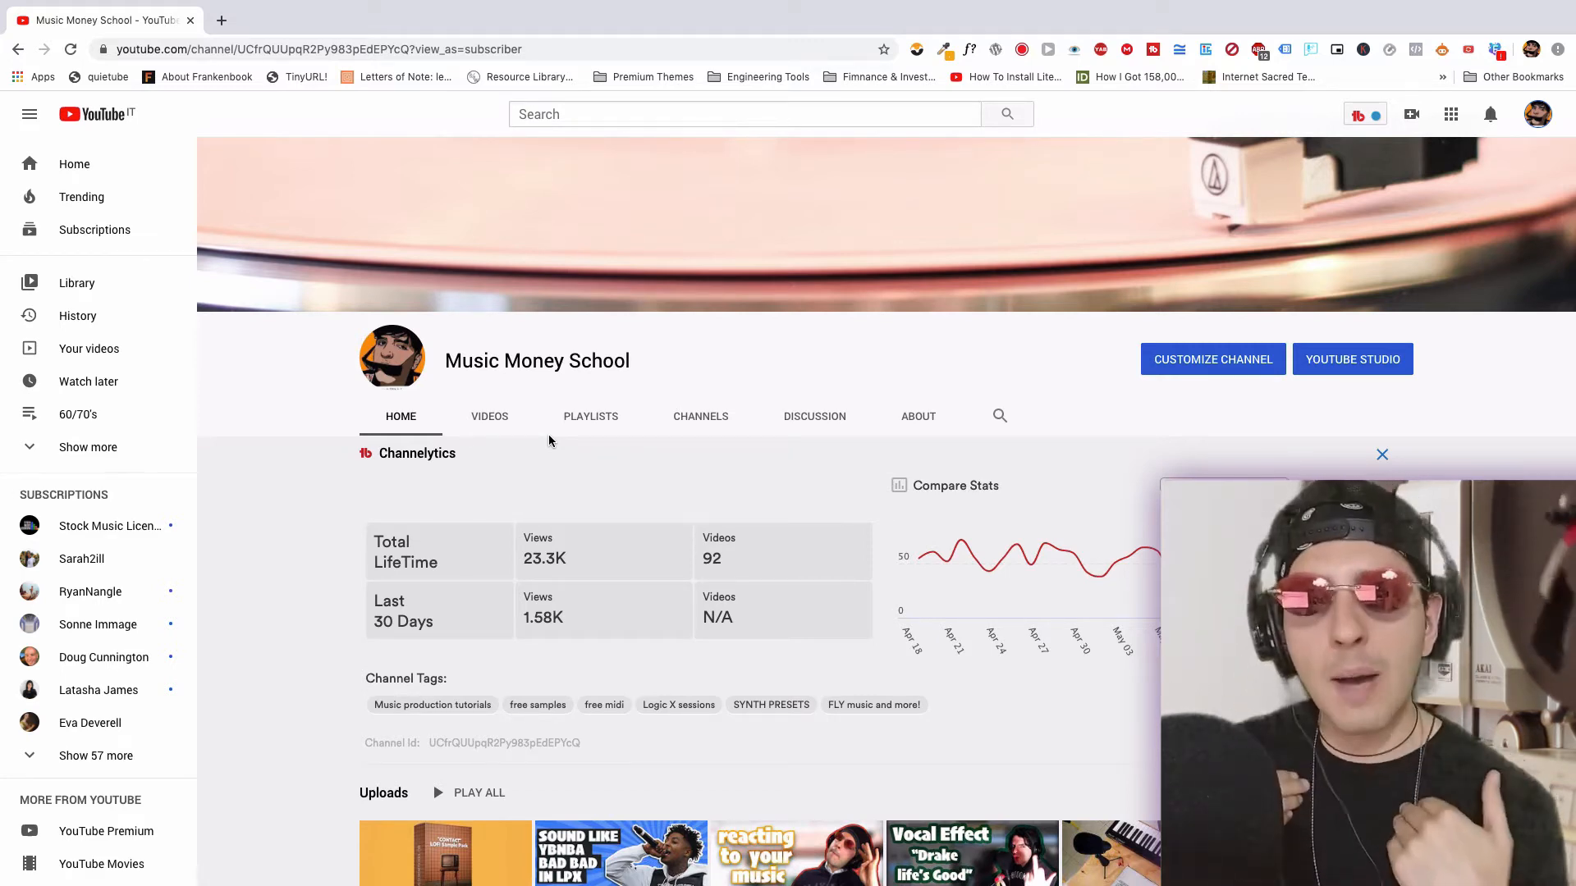
mouse_move(870, 882)
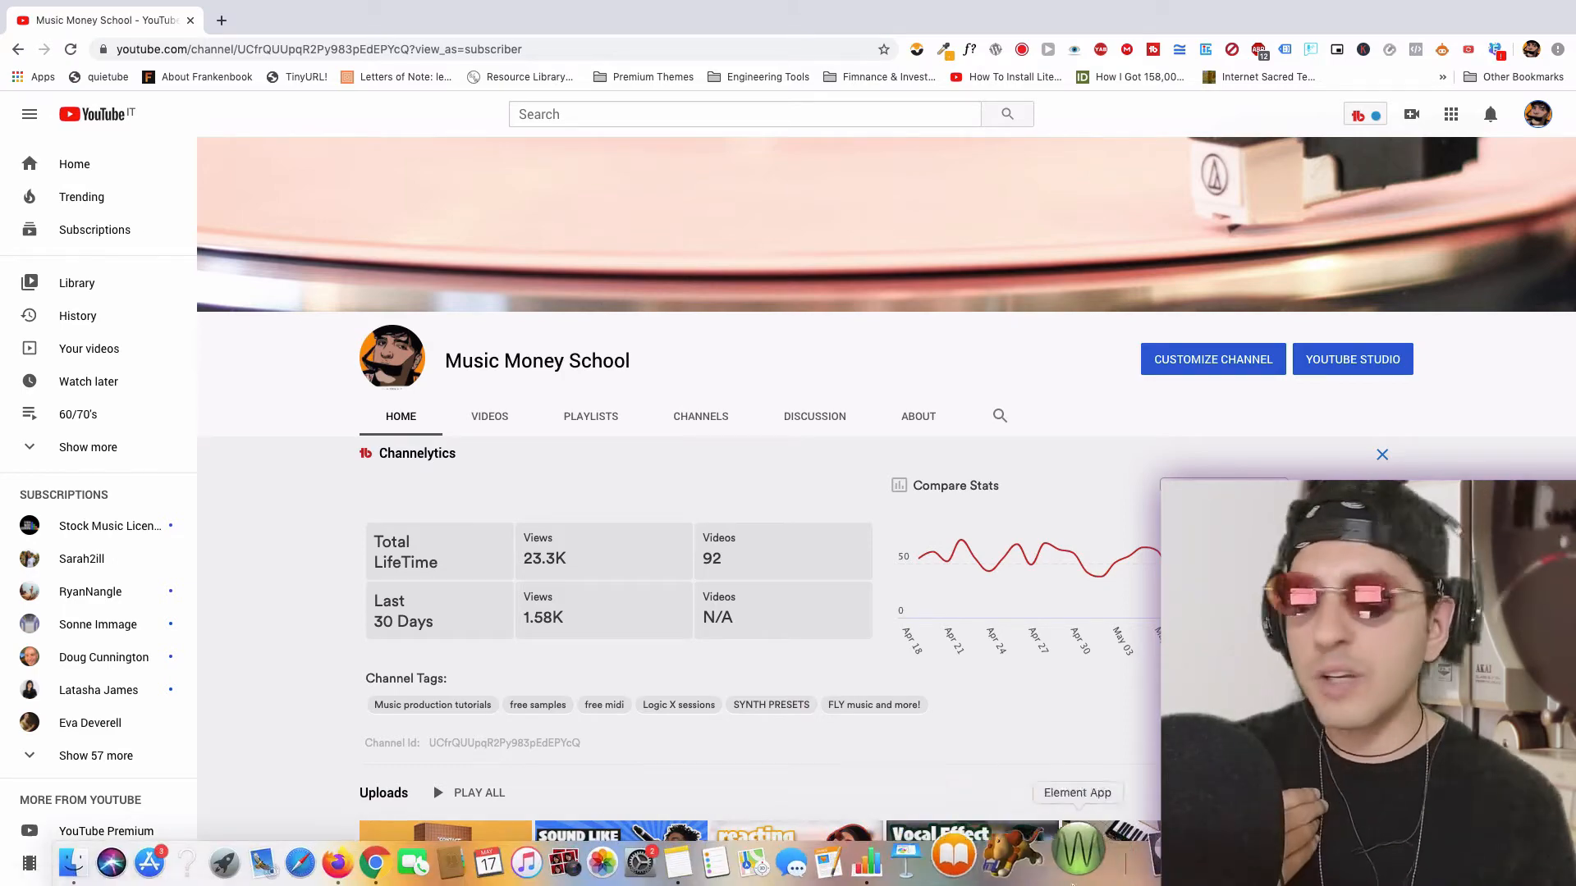
click(1137, 868)
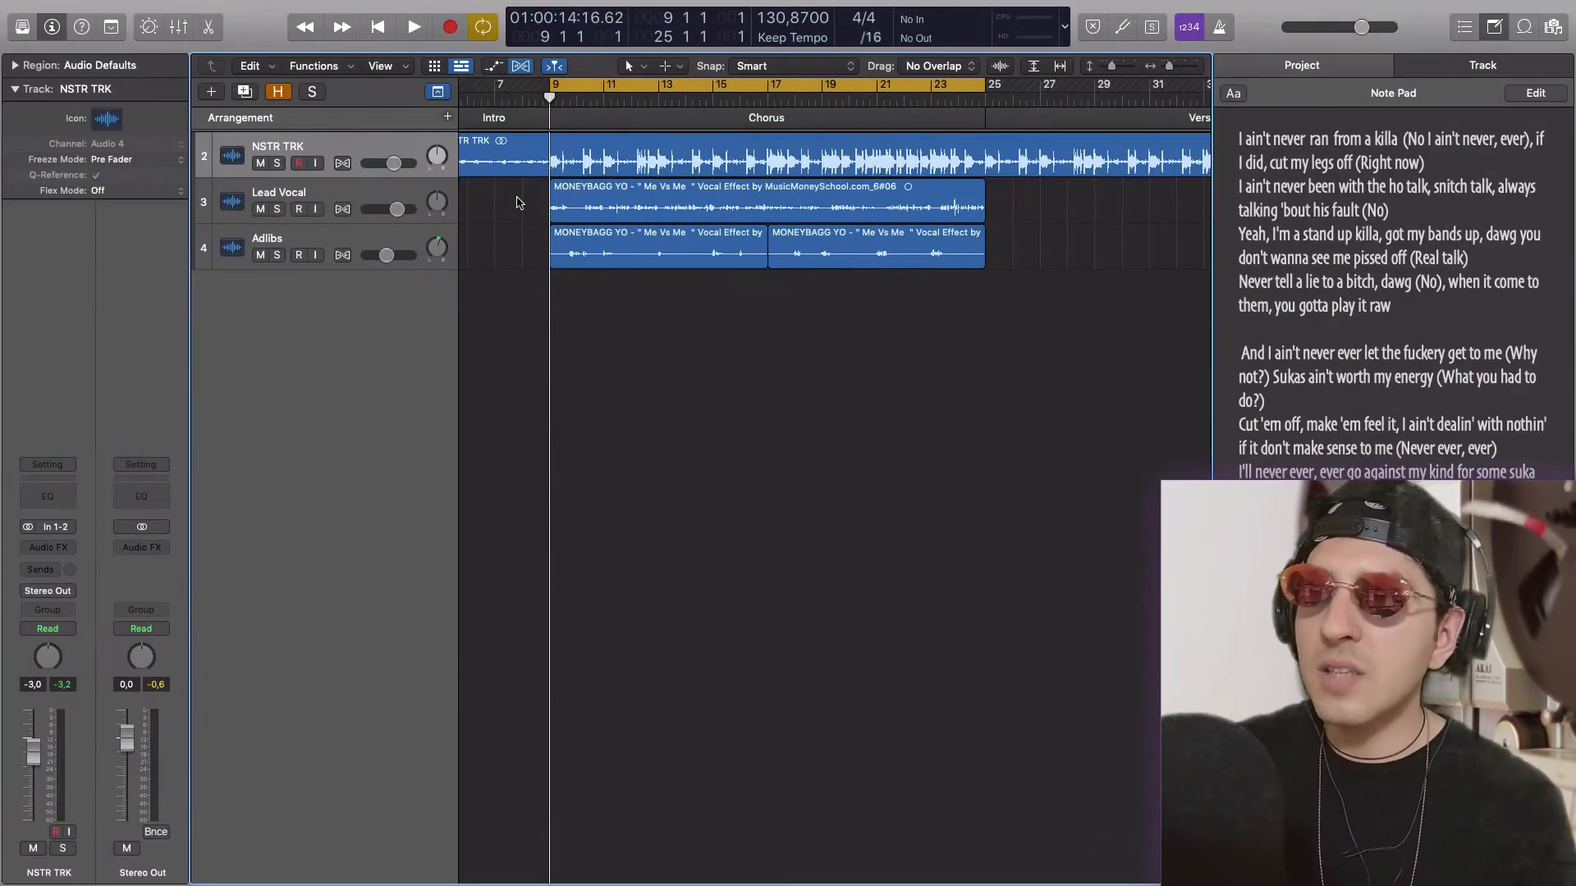
Briefly audition the chorus from bar 9 and, with Lead Vocal selected, extend the cycle area's start back to bar 8
key(space)
key(space)
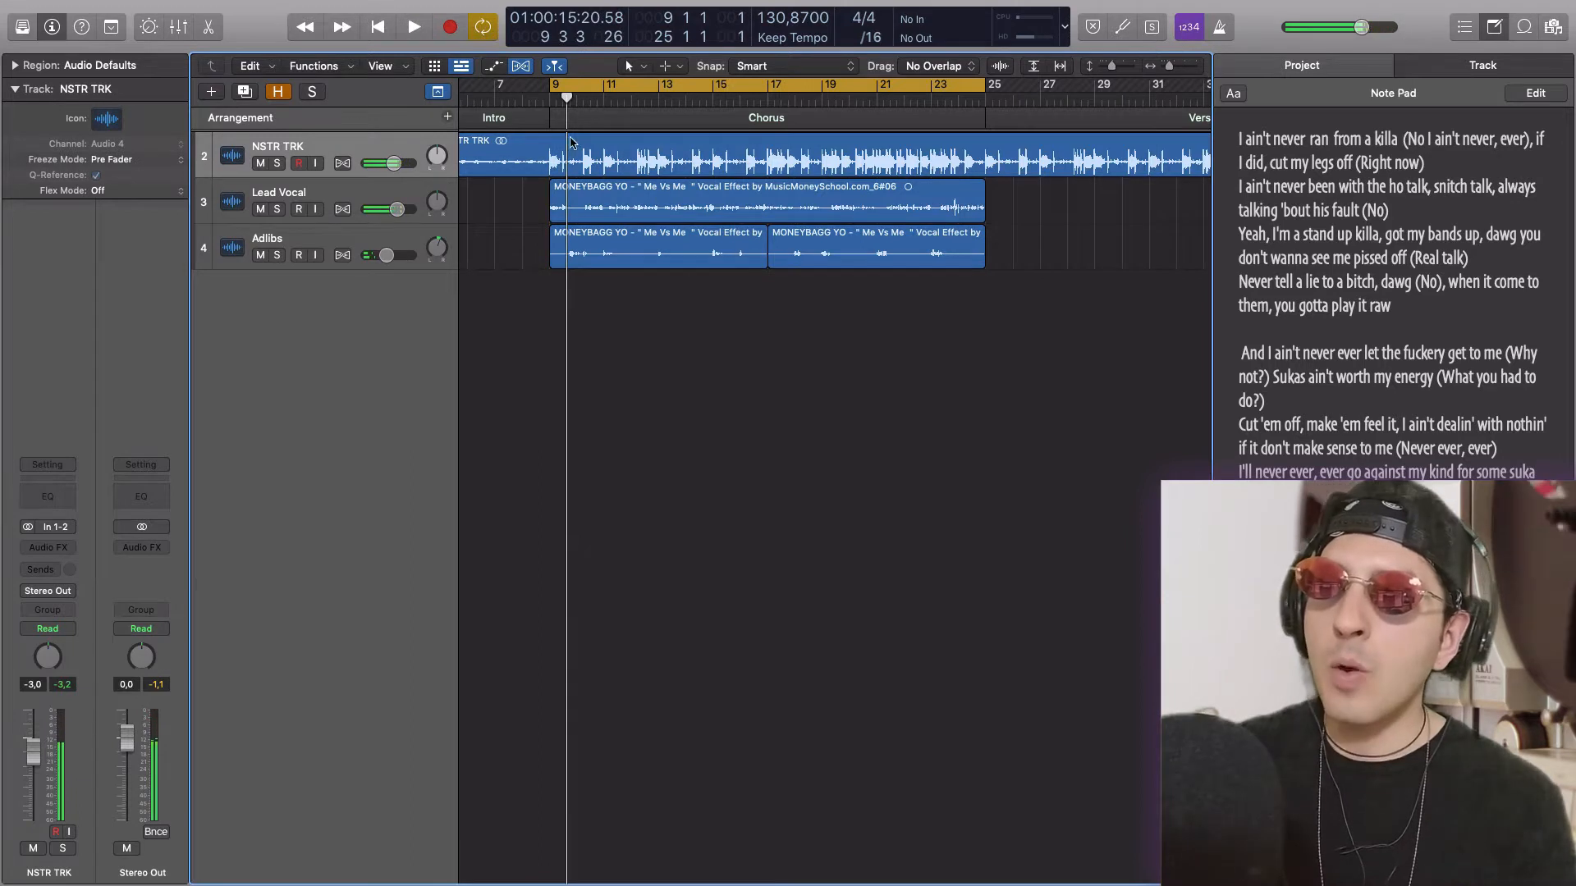
drag(567, 99, 549, 99)
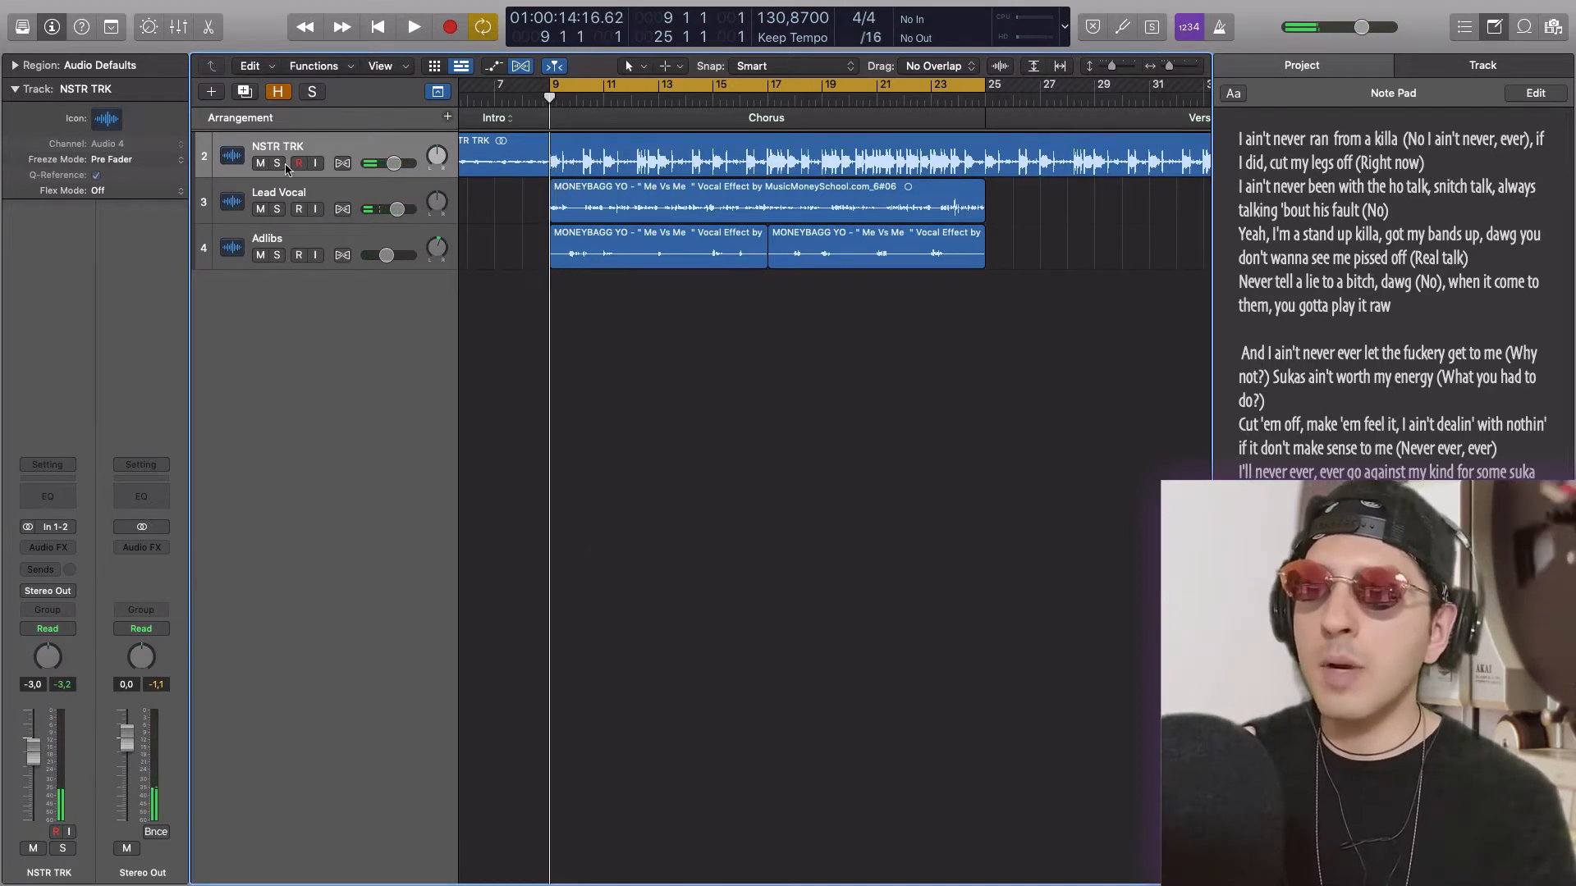
click(260, 194)
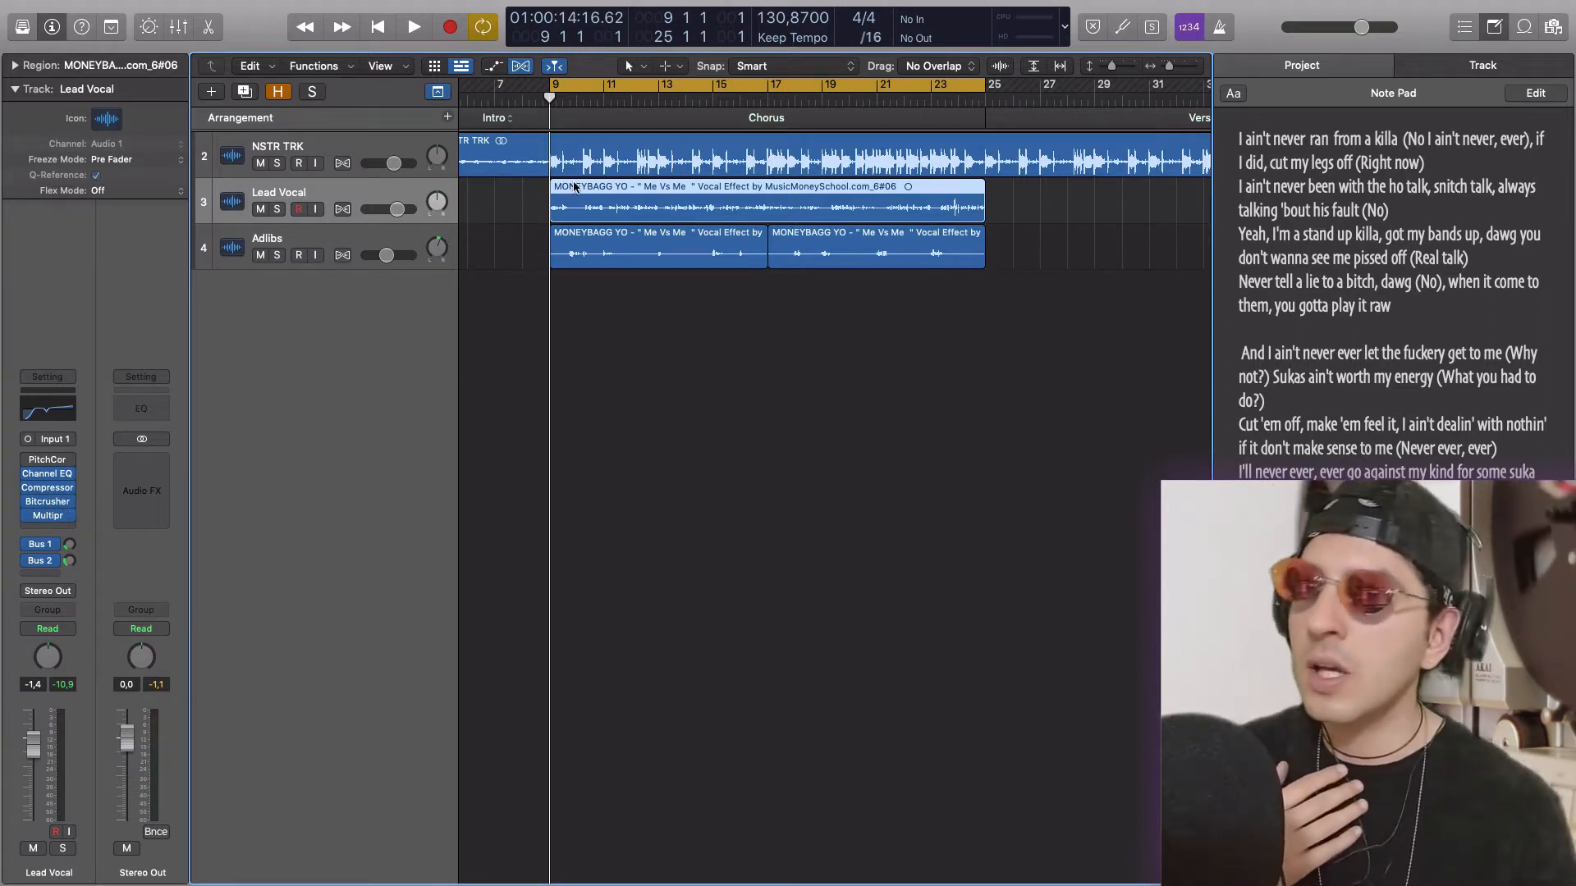
drag(549, 90, 525, 92)
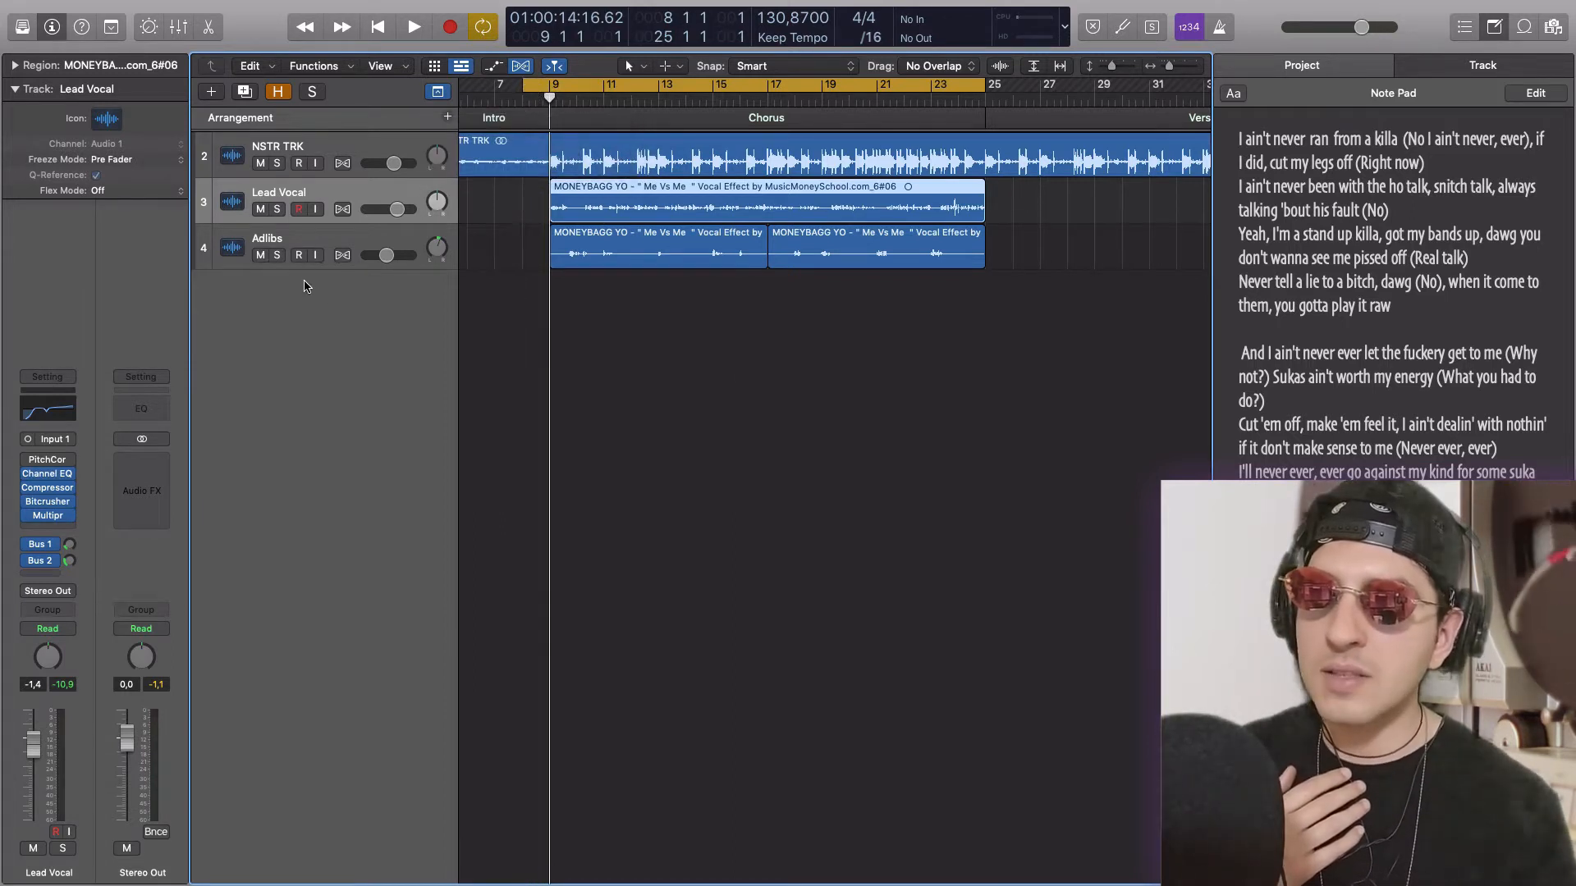
Create one new audio track with Input 1 below Lead Vocal and move the lead vocal region onto it at bar 9
click(211, 91)
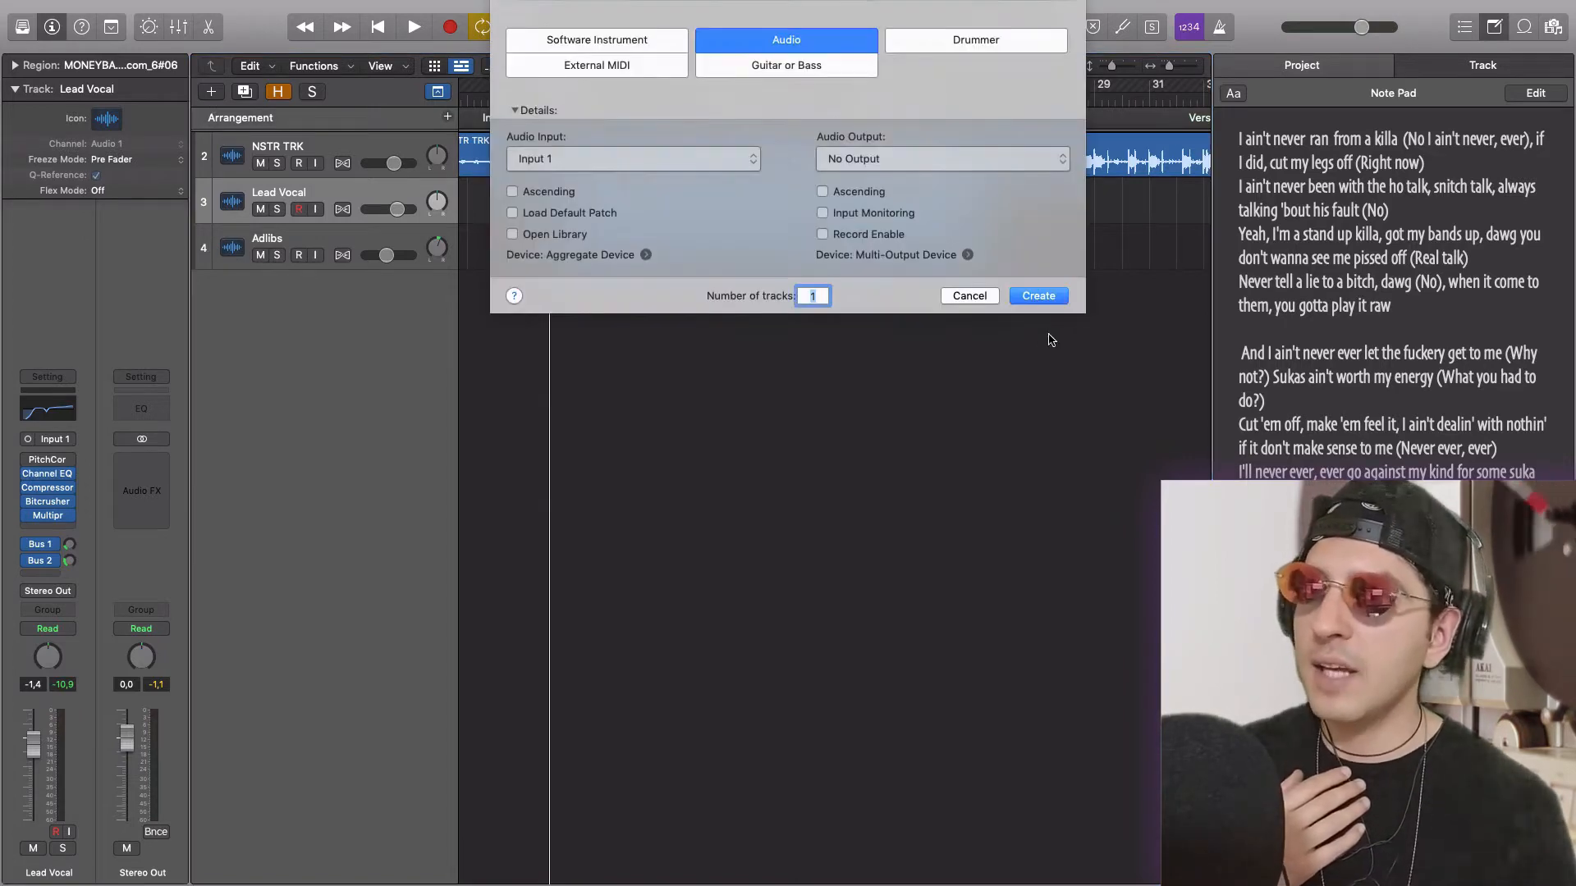
click(1027, 296)
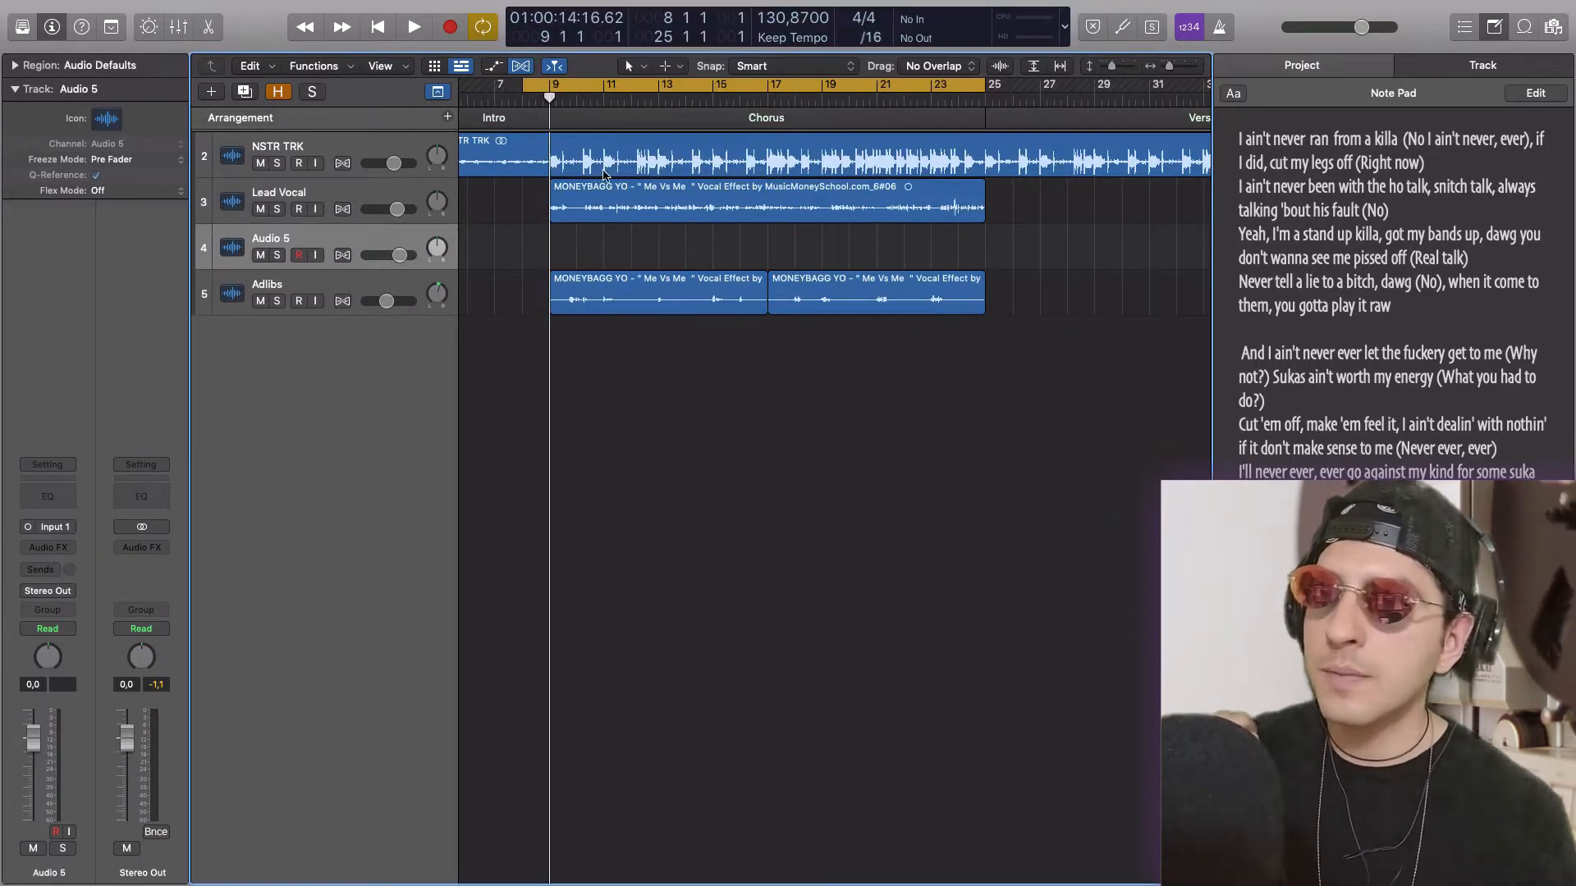
click(763, 215)
drag(739, 202, 743, 249)
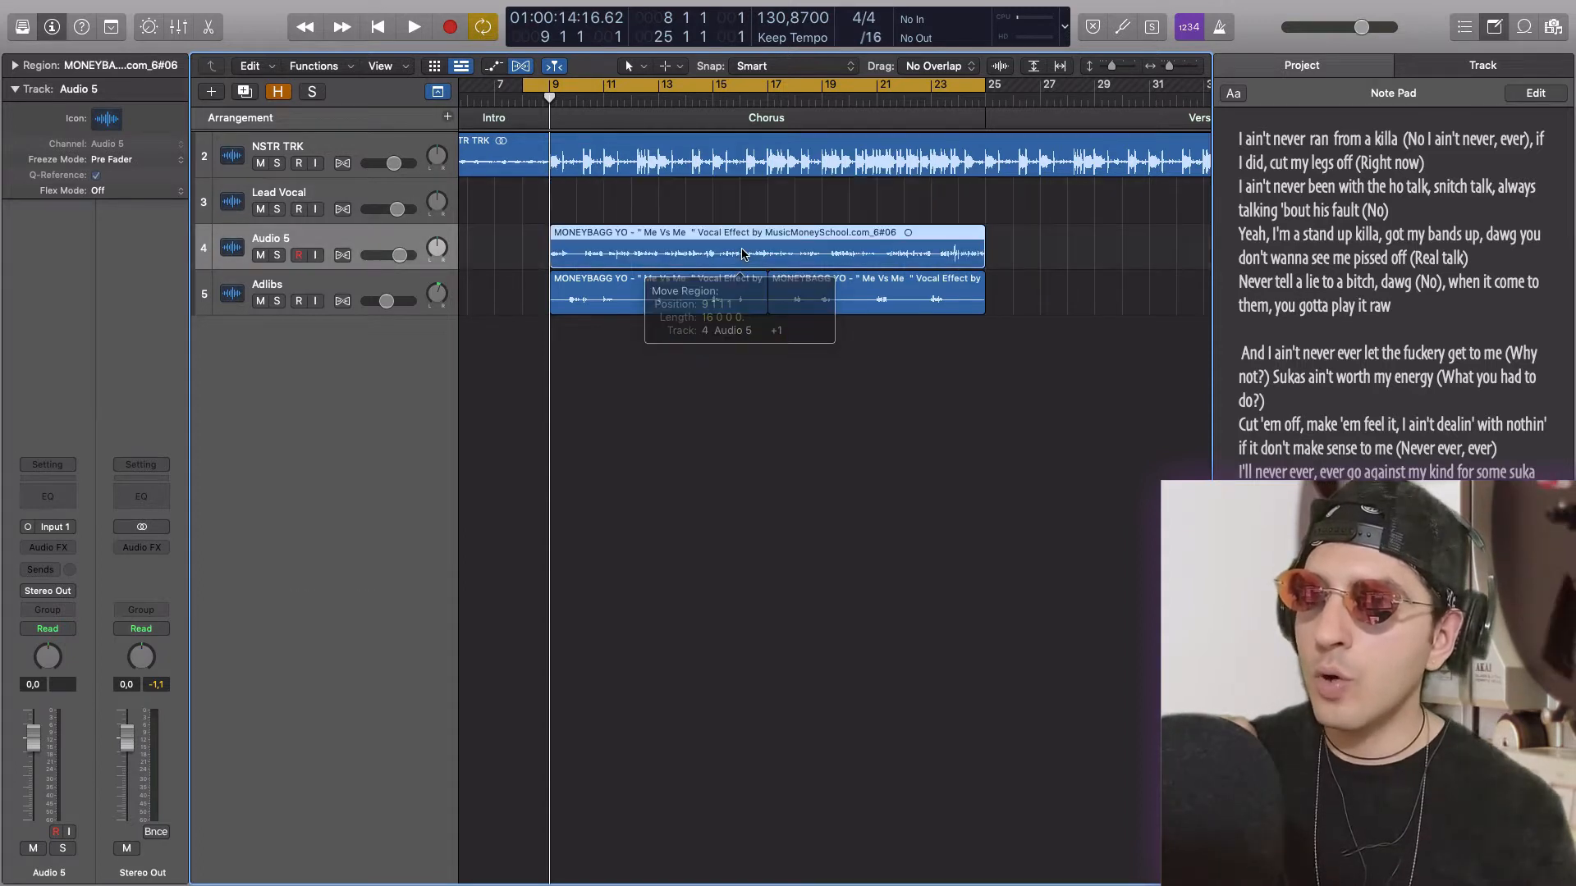
Mute the Adlibs track and play through the chorus to hear the lead vocal without effects
click(262, 302)
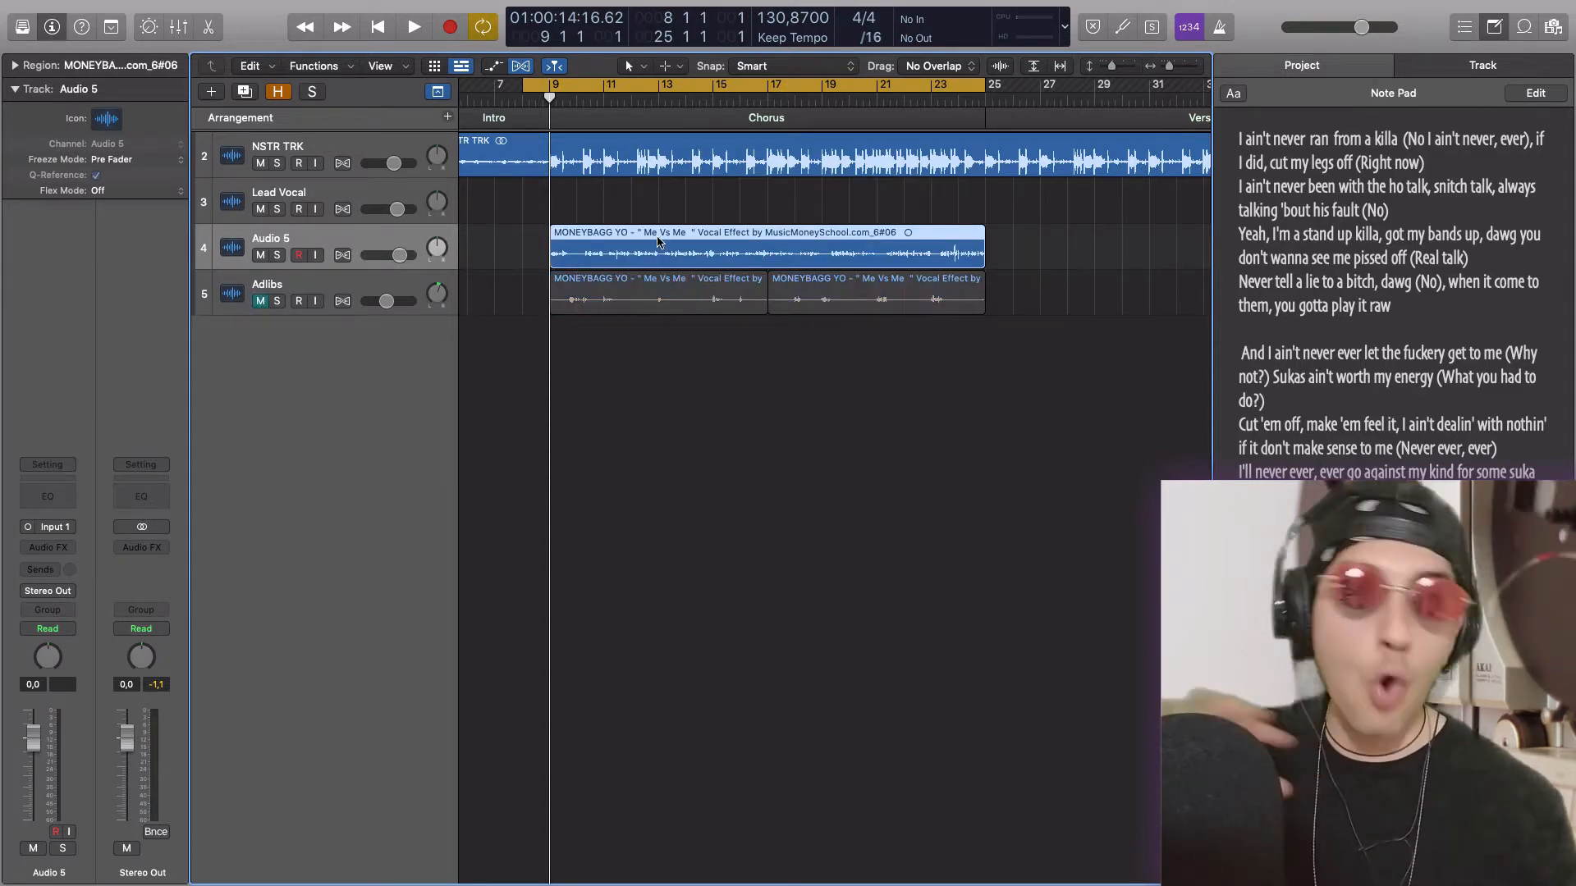
key(space)
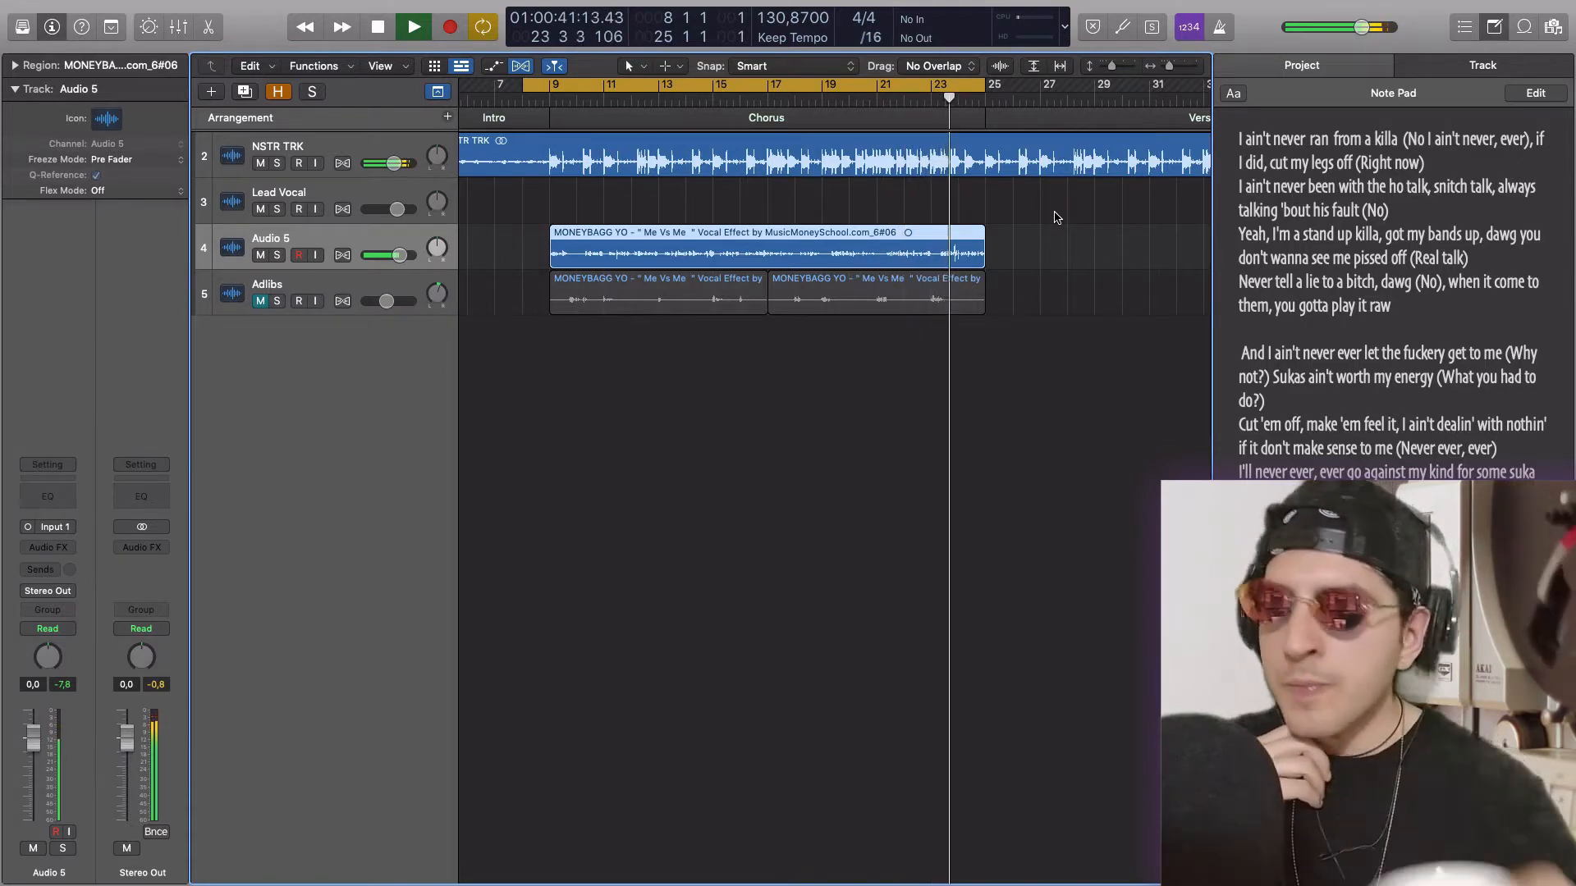
key(space)
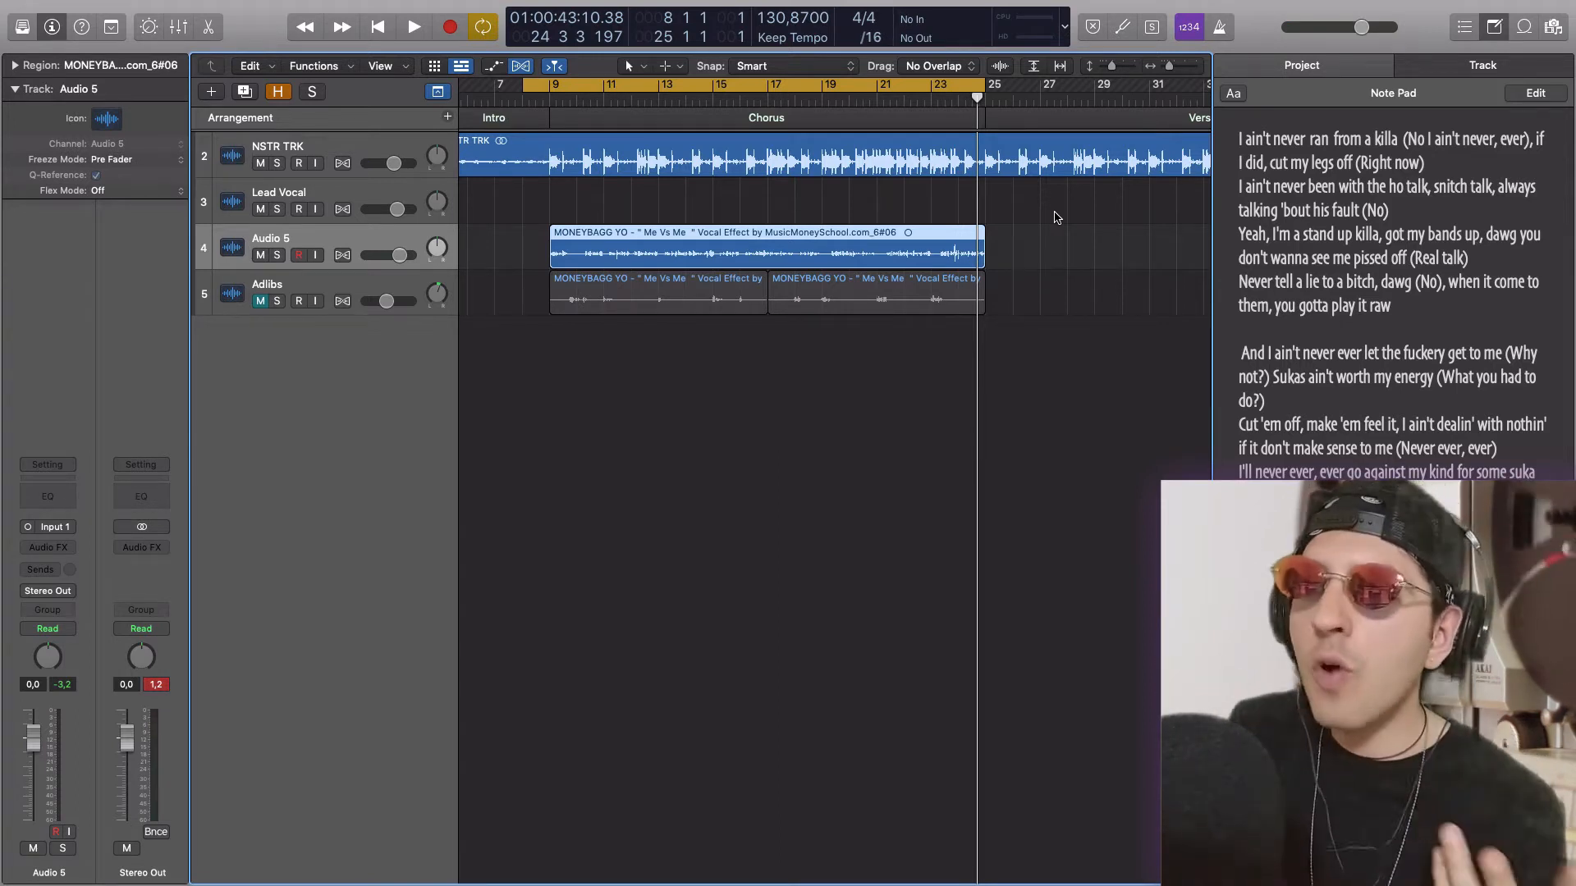
Restore the vocal region to the Lead Vocal track with Adlibs unmuted, and audition the chorus with the vocal effects
drag(637, 267, 639, 222)
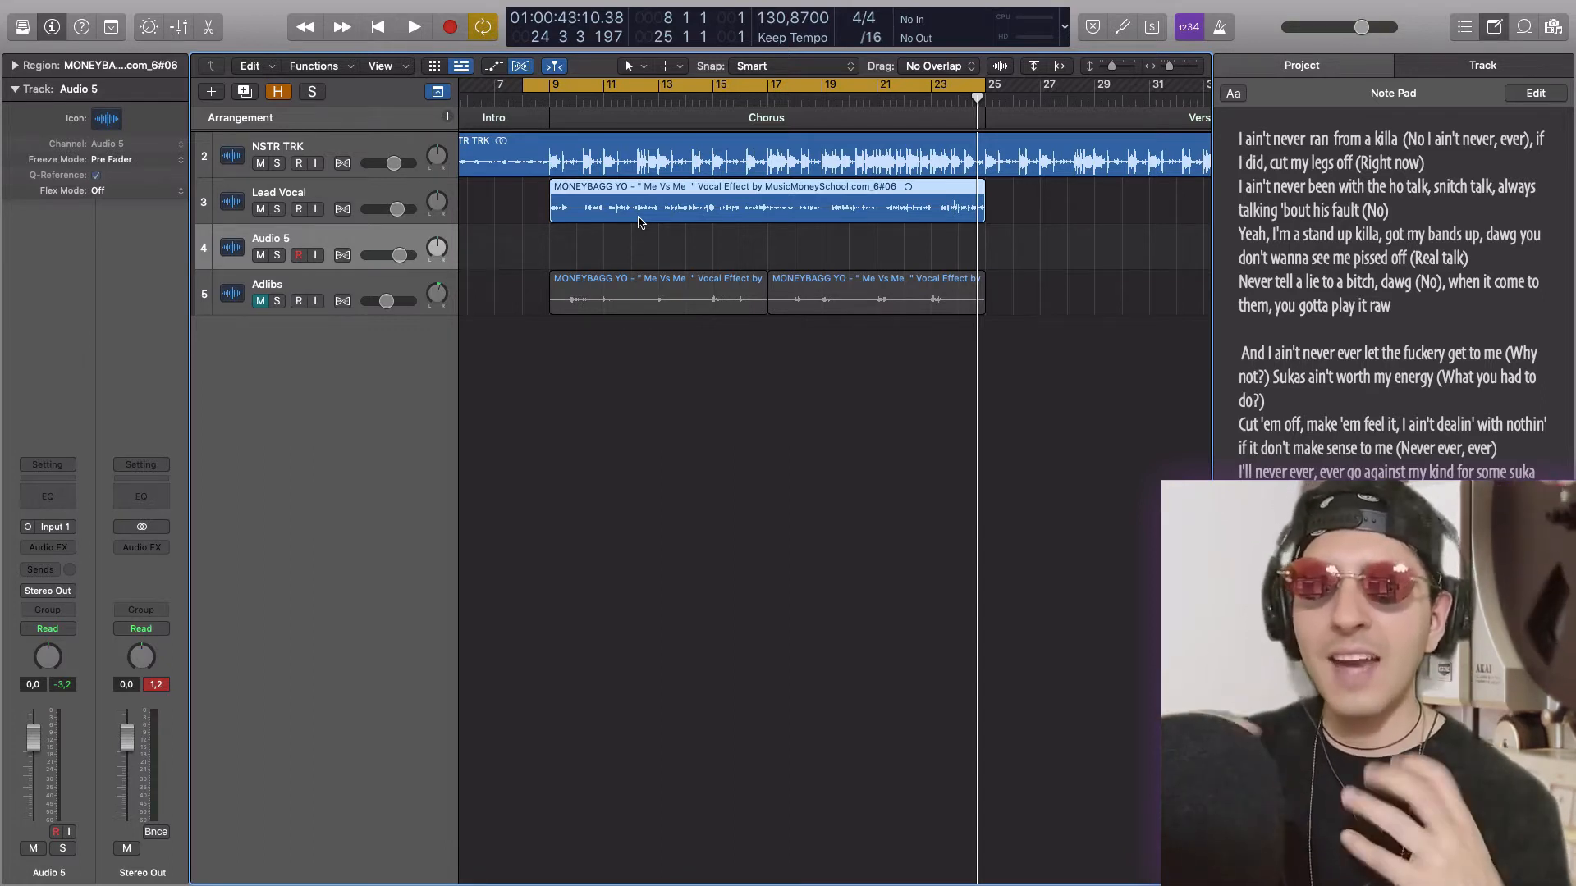
click(260, 302)
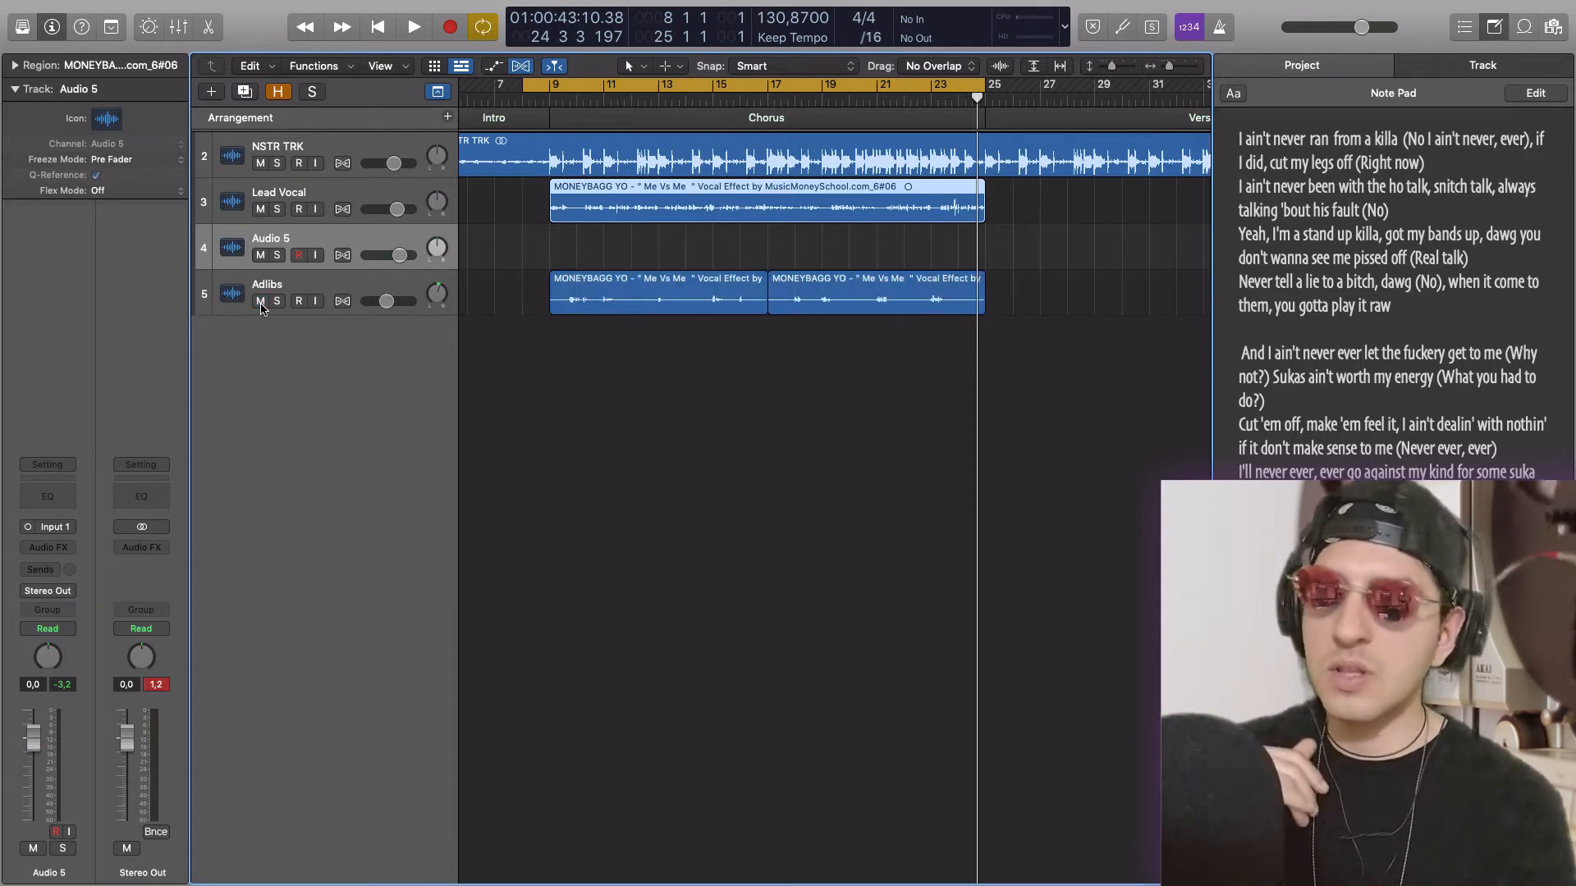
key(space)
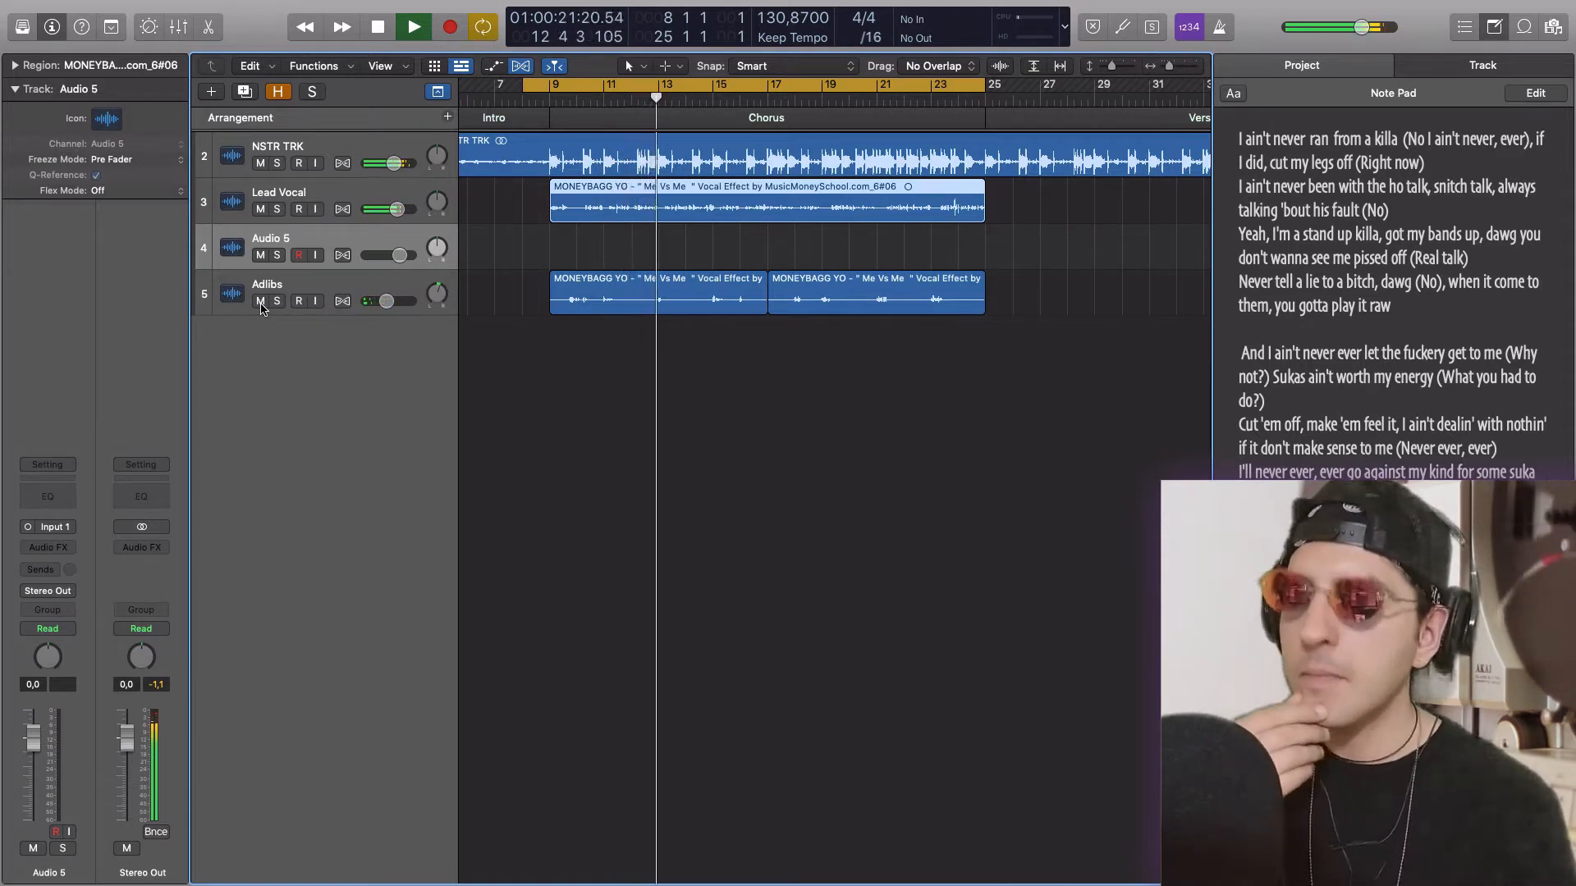
key(space)
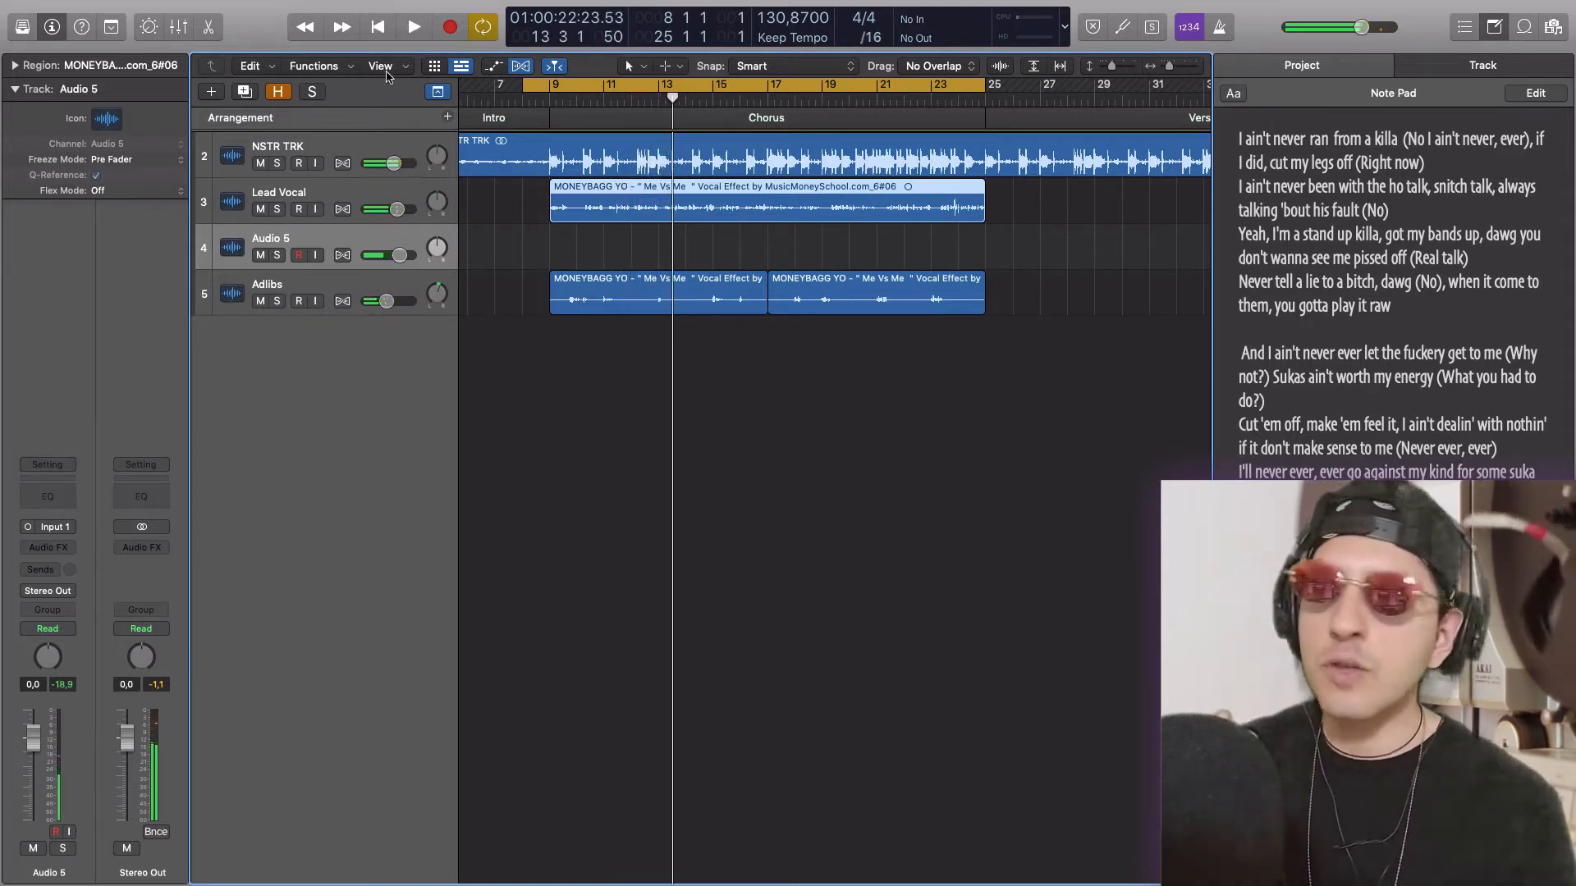
Place the playhead at bar 8 and move the empty Audio 5 track below Adlibs
click(523, 102)
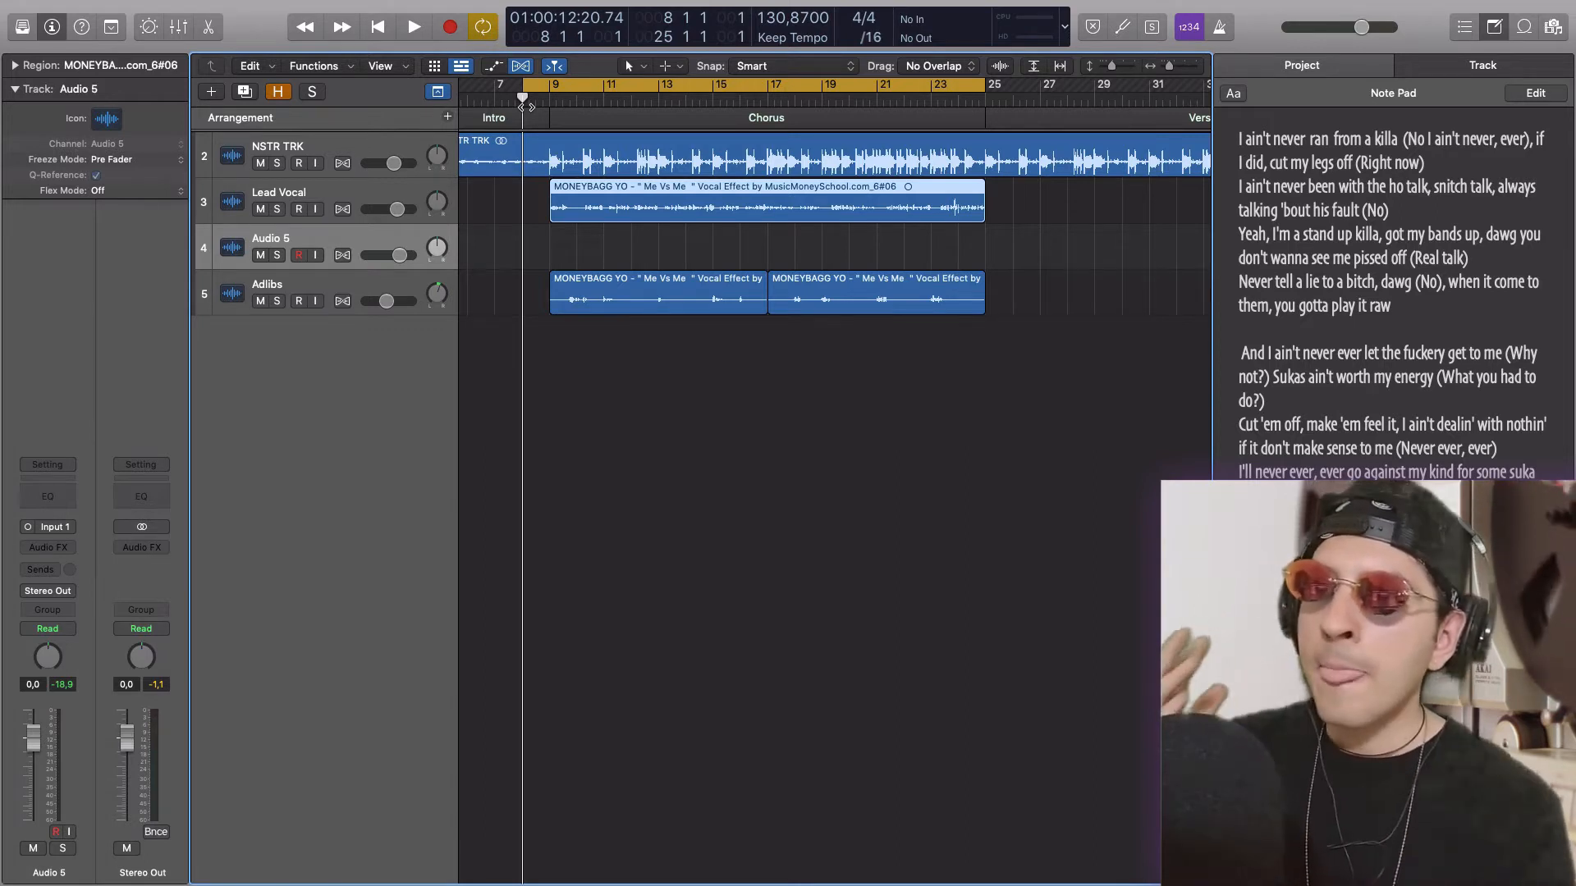
drag(245, 239, 224, 307)
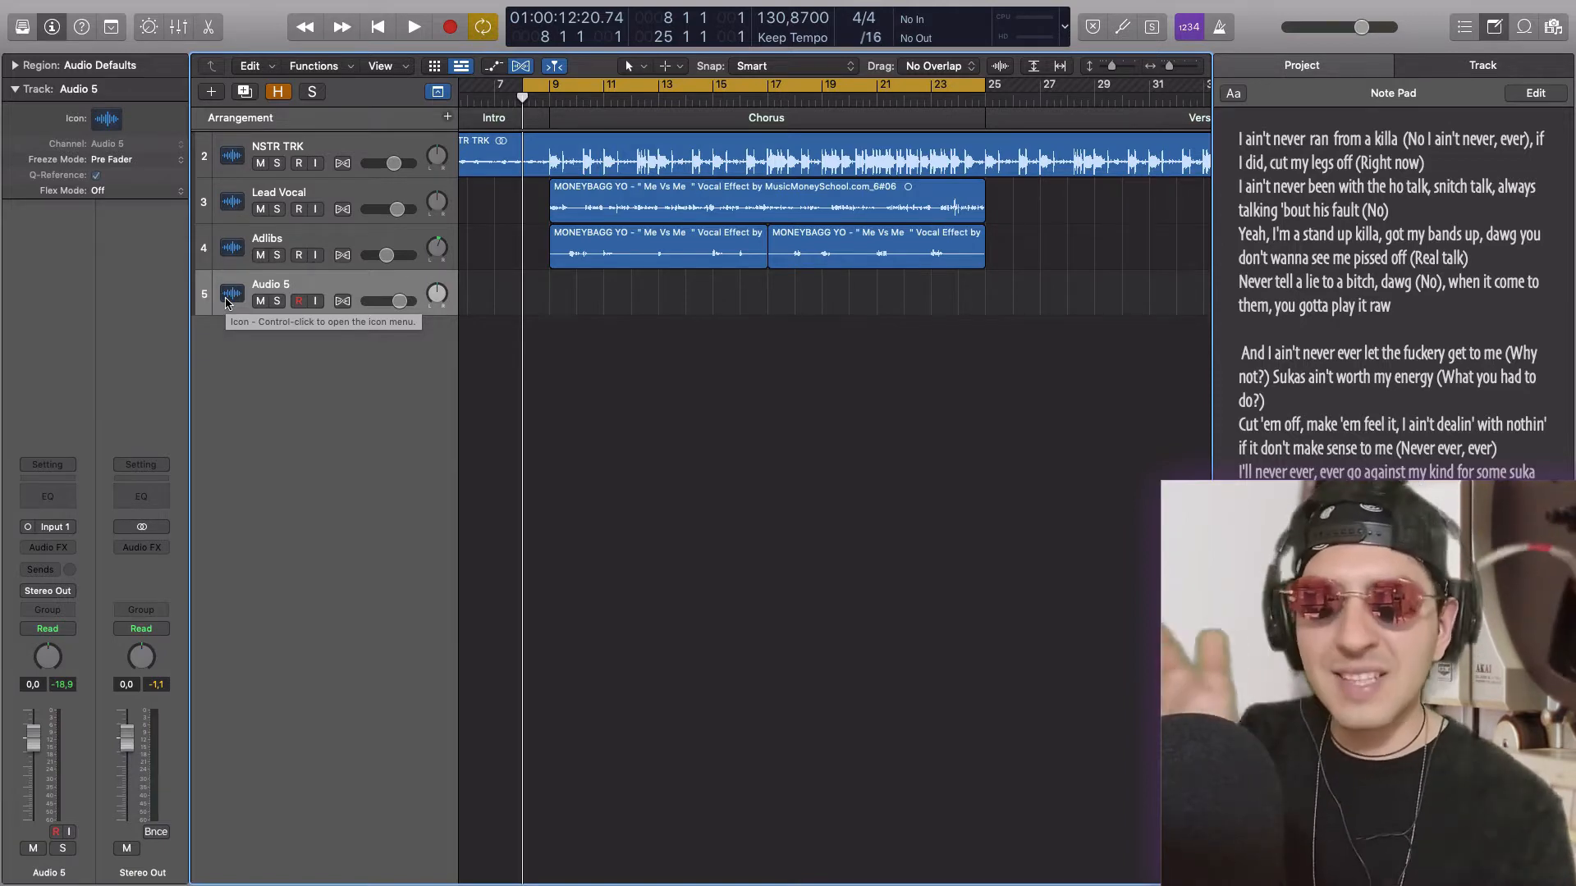
Open the Lead Vocal track's Pitch Correction plug-in, clear of the vocal regions, and enable it
click(224, 215)
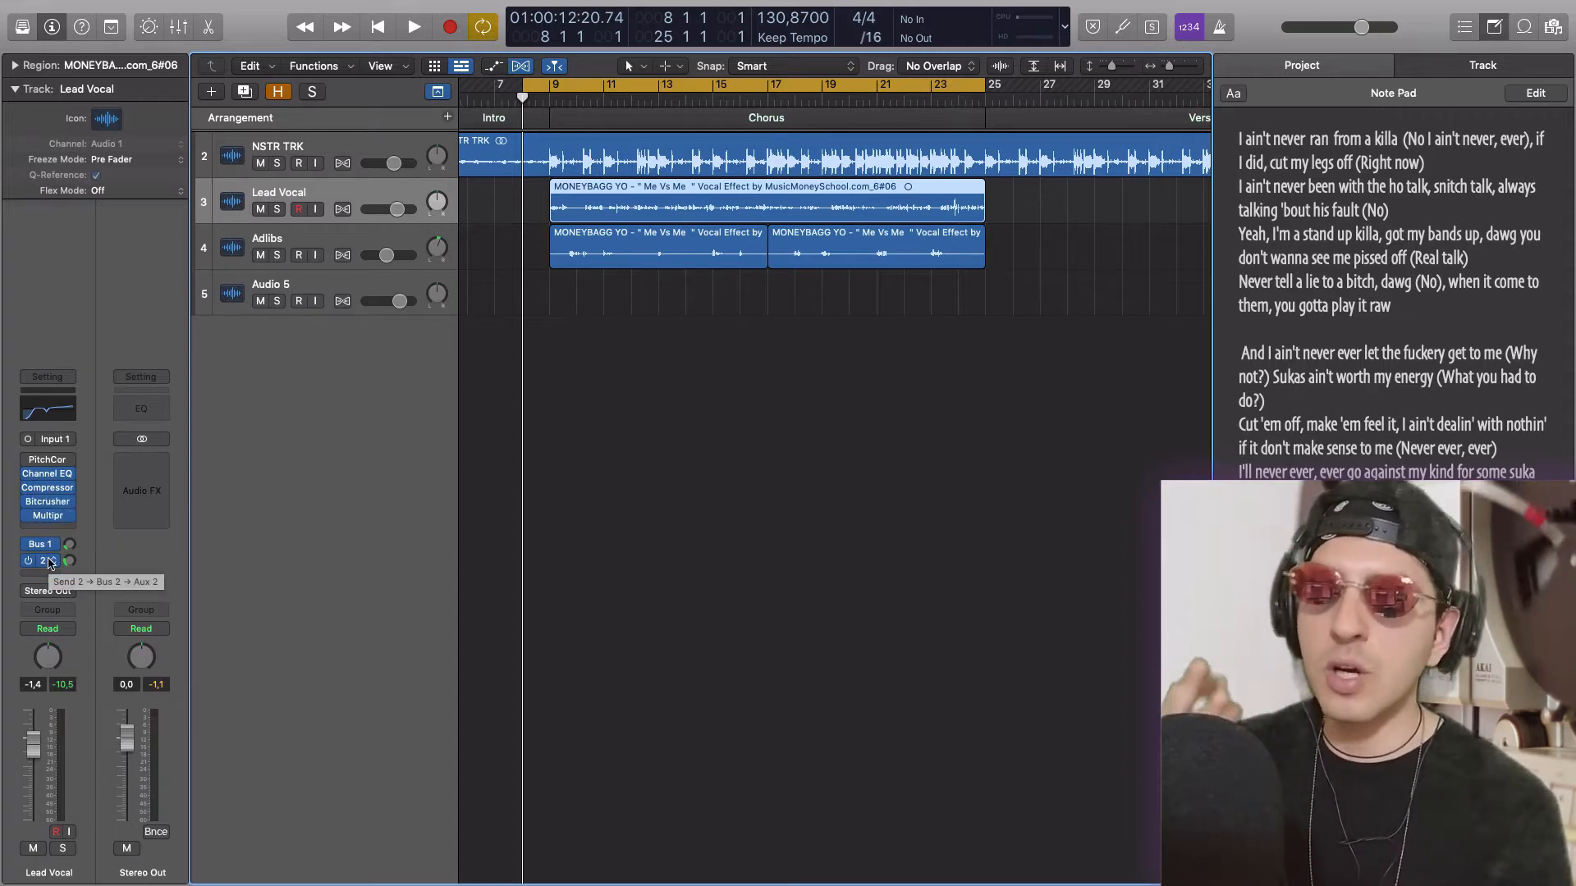
click(56, 467)
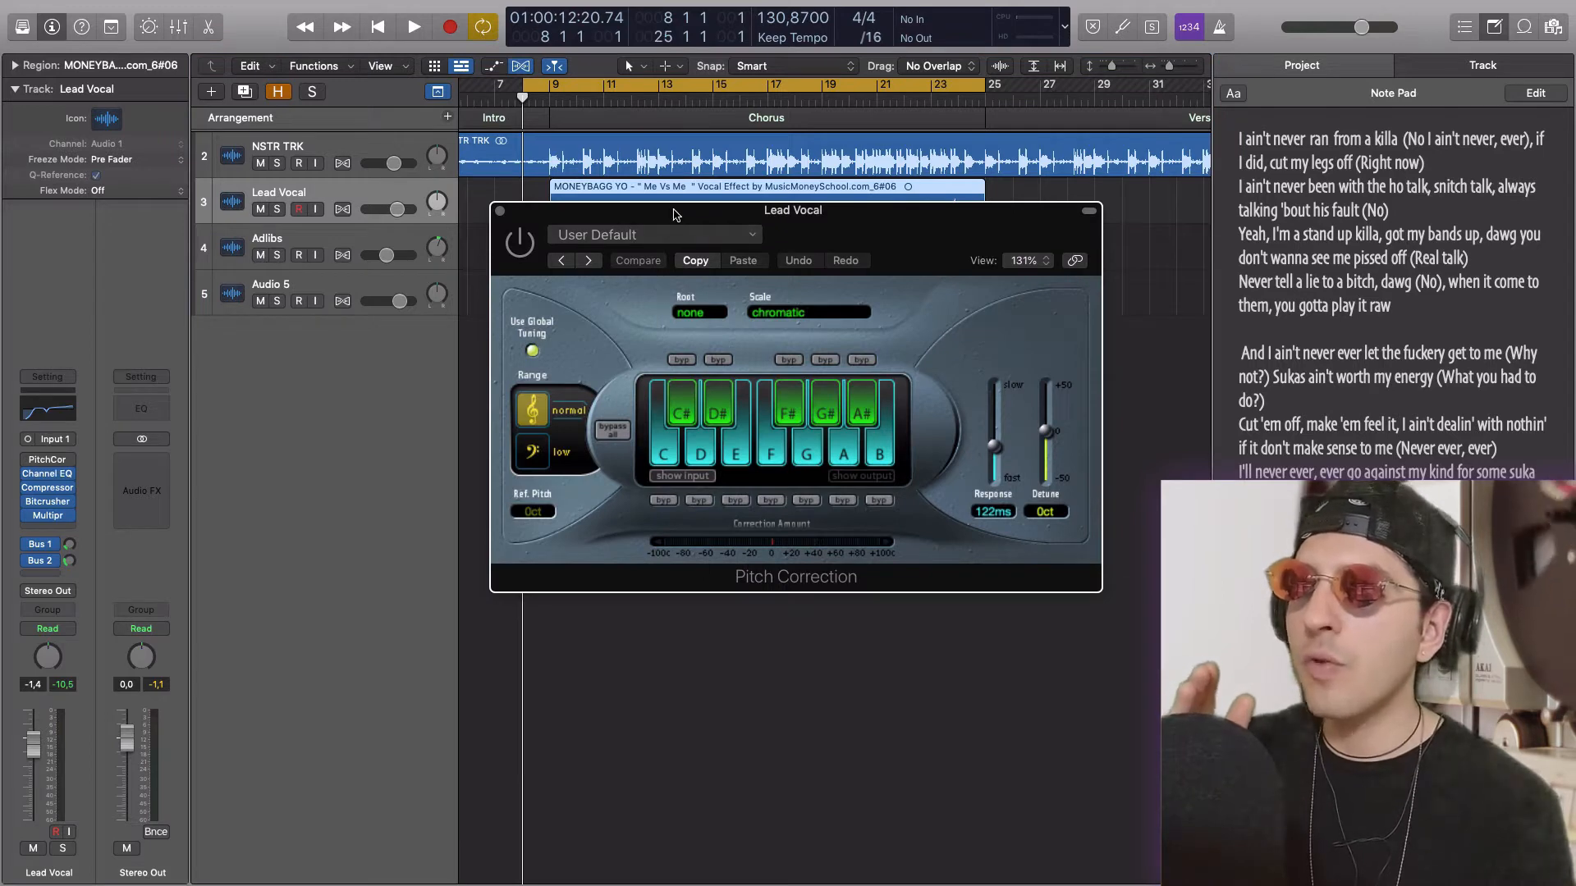
drag(675, 215, 675, 312)
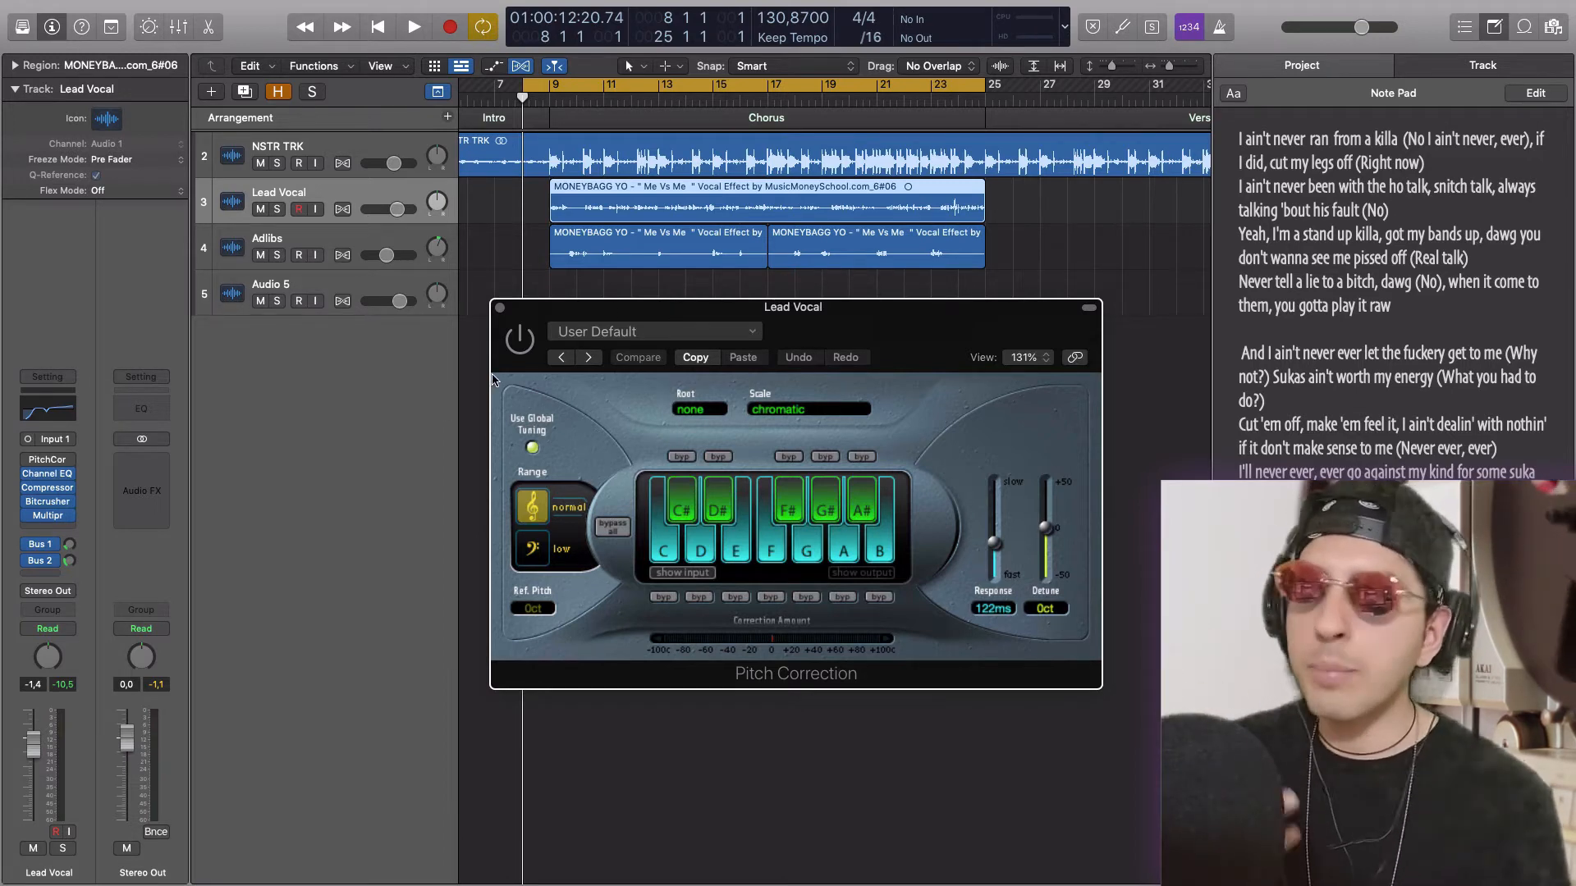
click(526, 346)
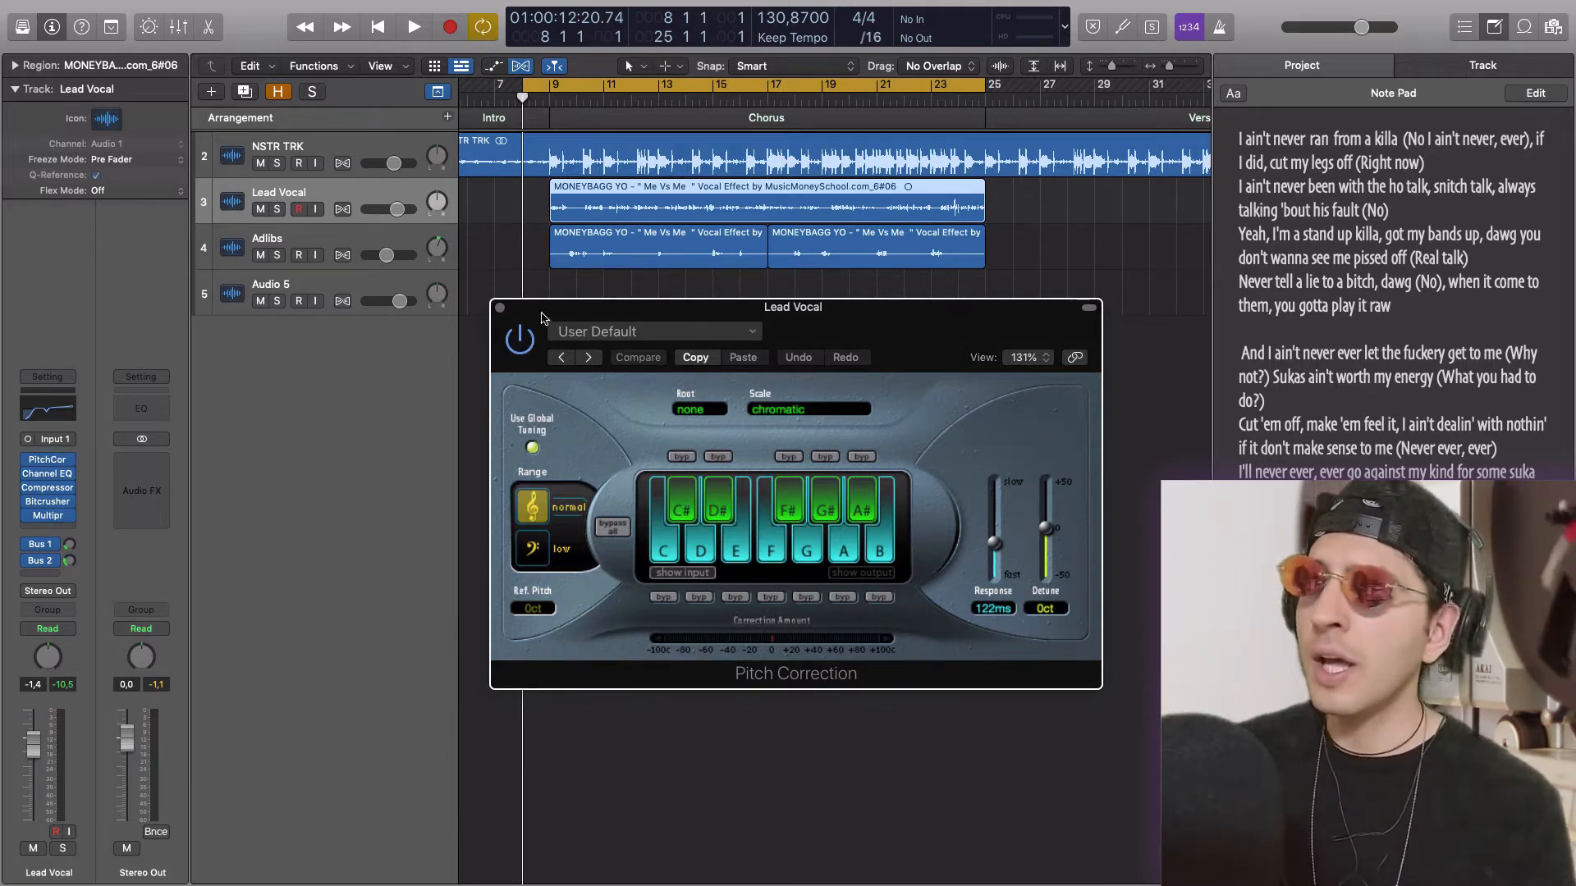
drag(543, 317, 508, 297)
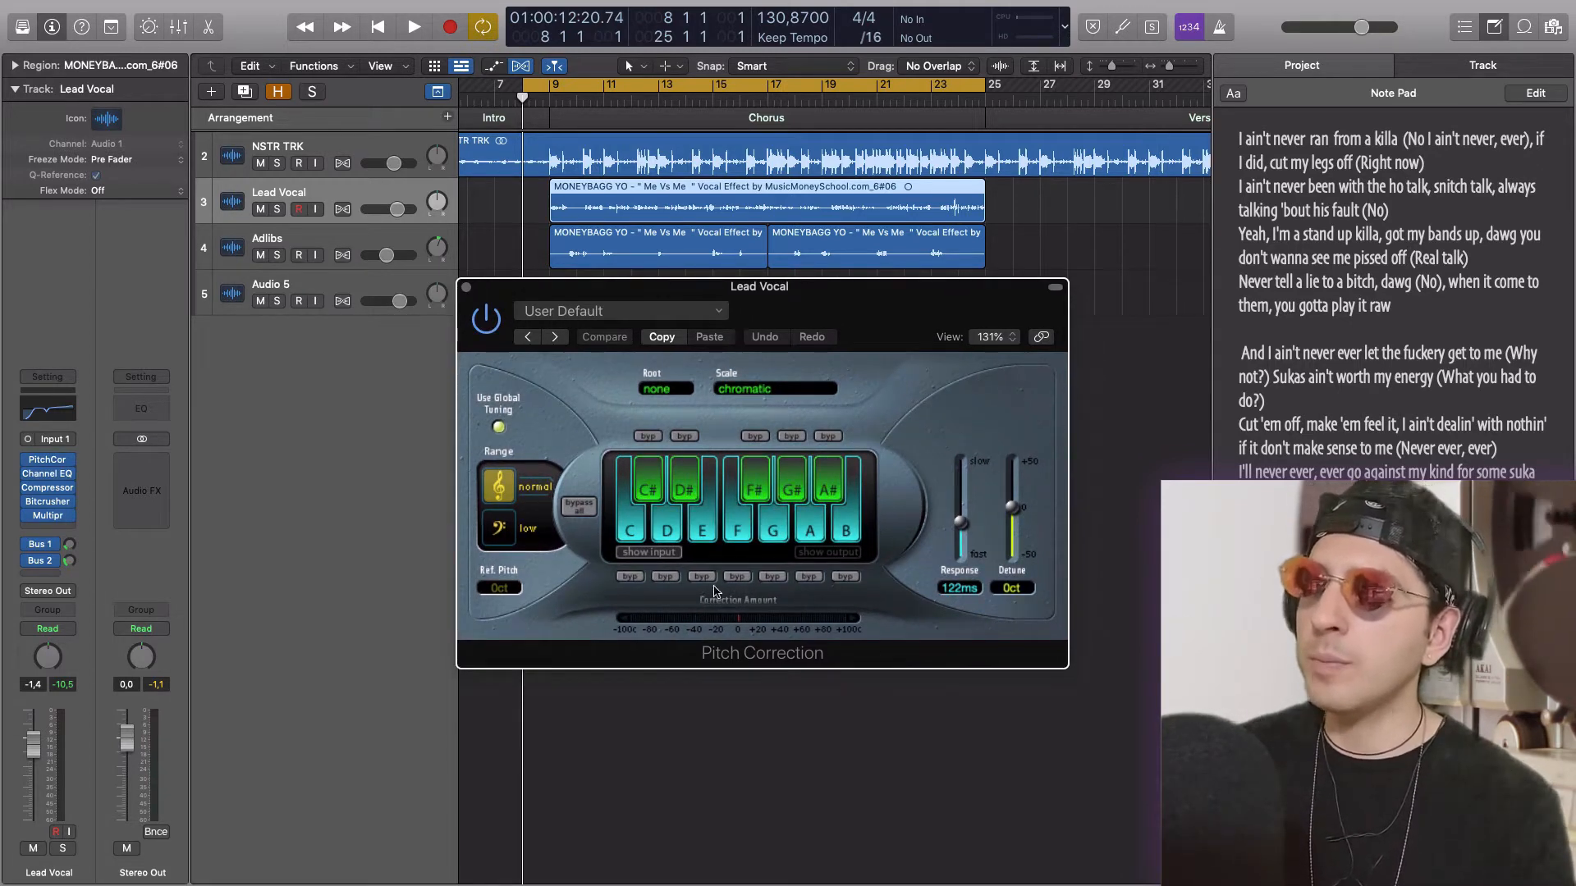
Solo the Lead Vocal track, review Pitch Correction's Root and Scale settings, and close the plug-in
click(279, 210)
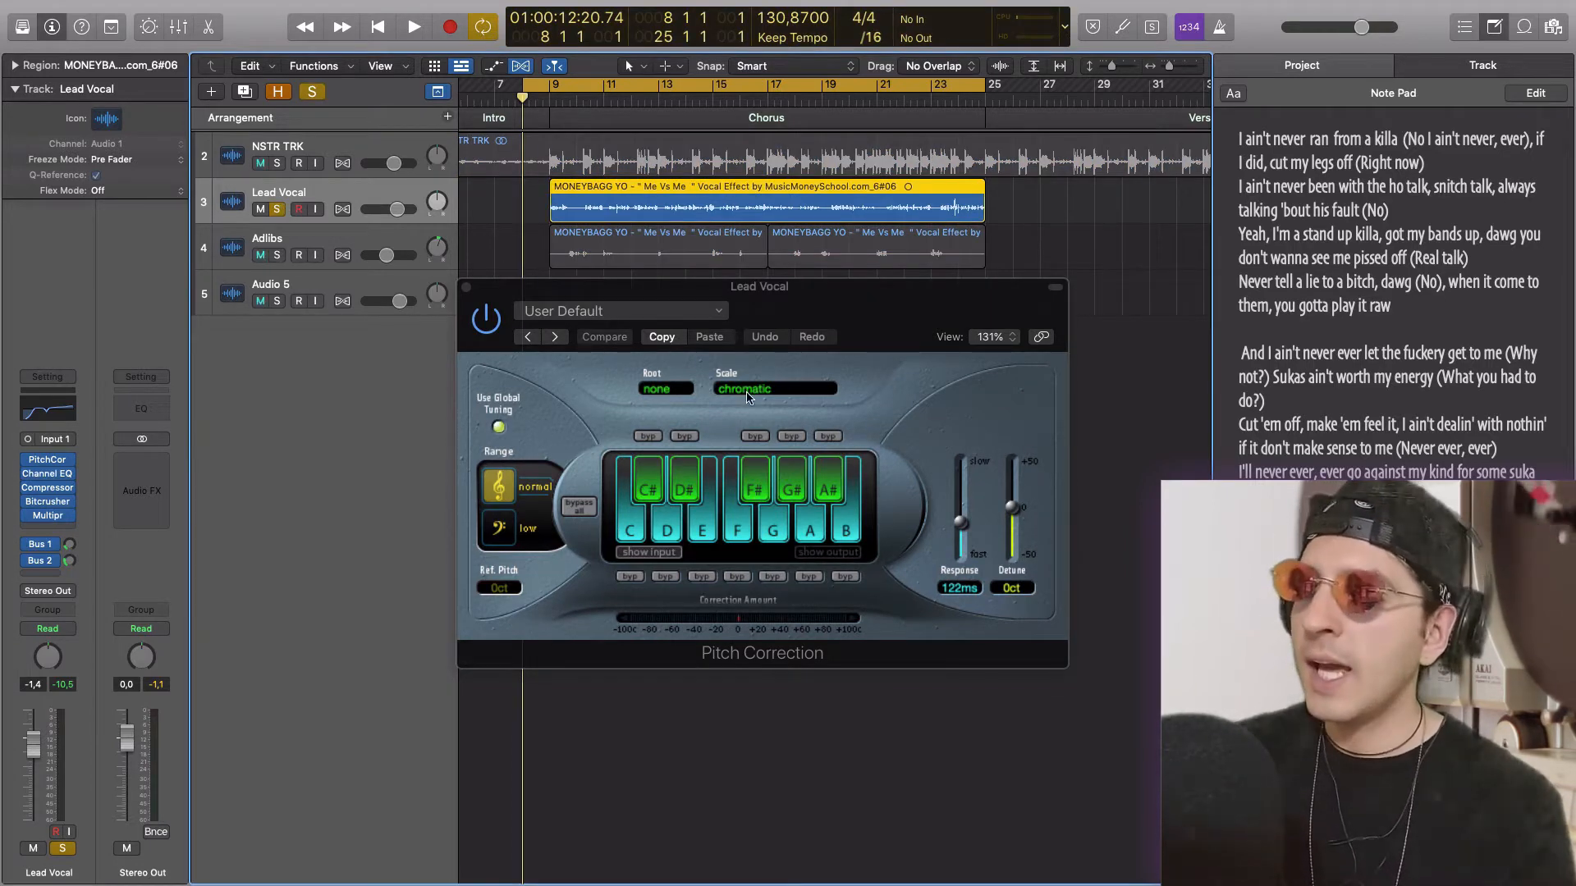
click(641, 396)
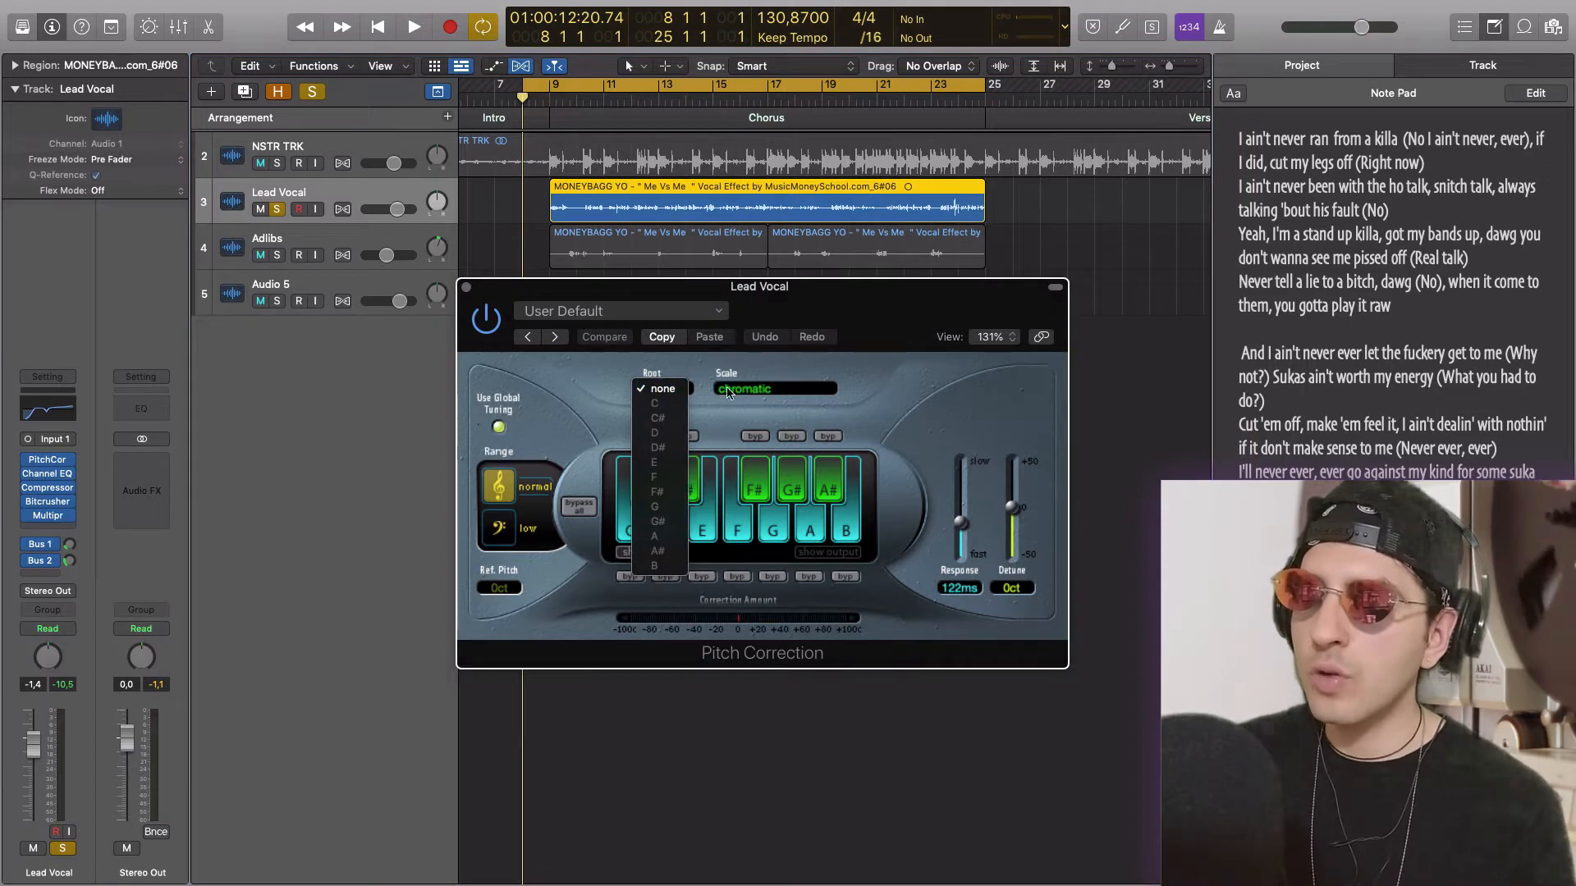
click(776, 399)
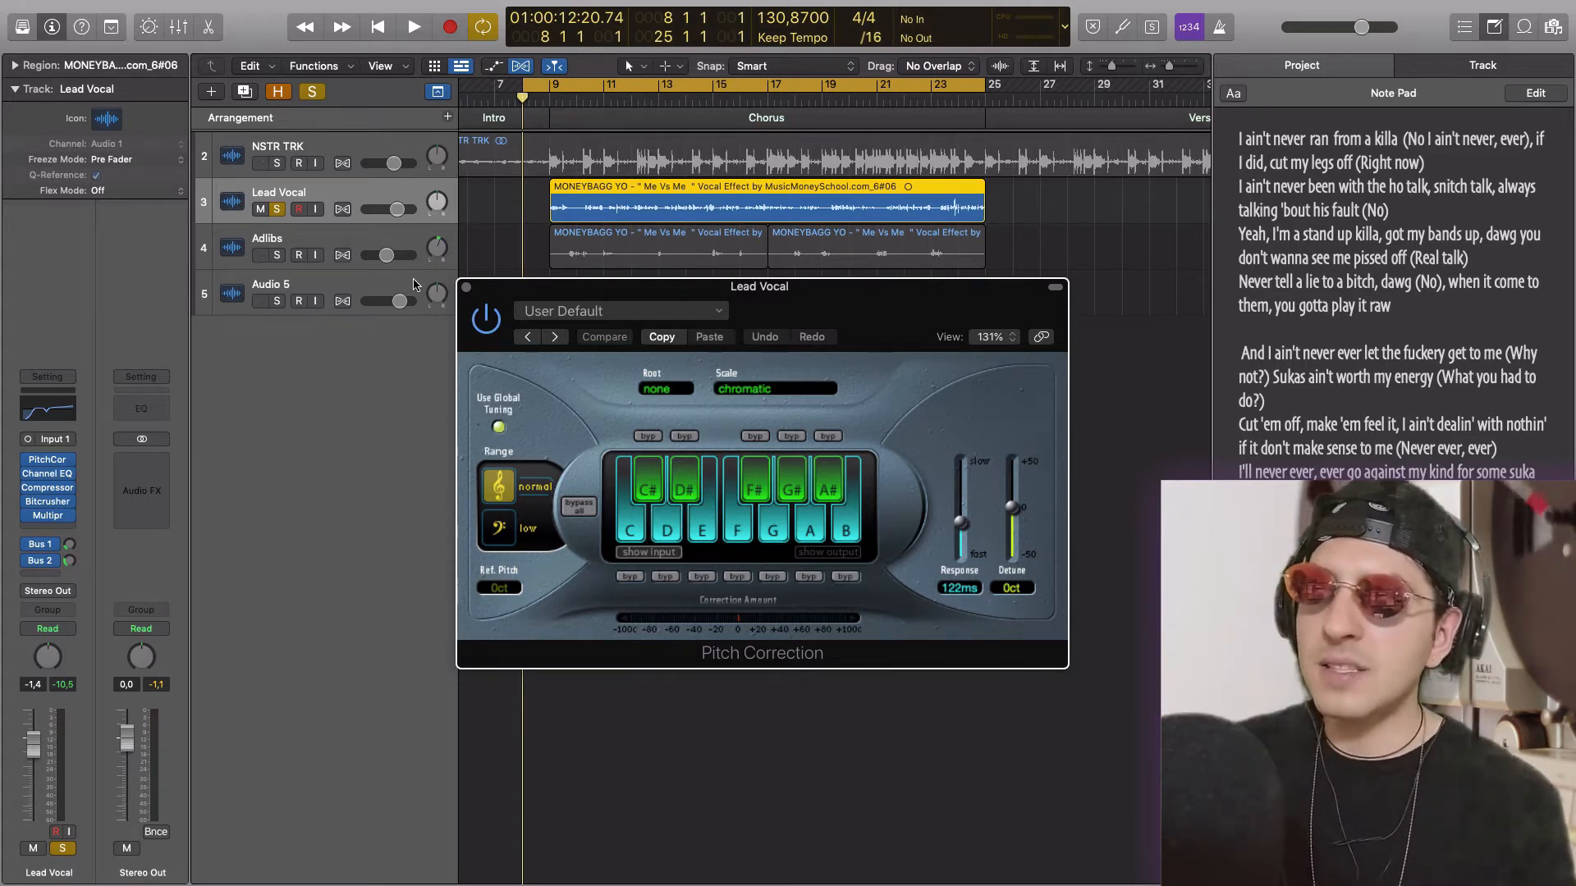
click(466, 286)
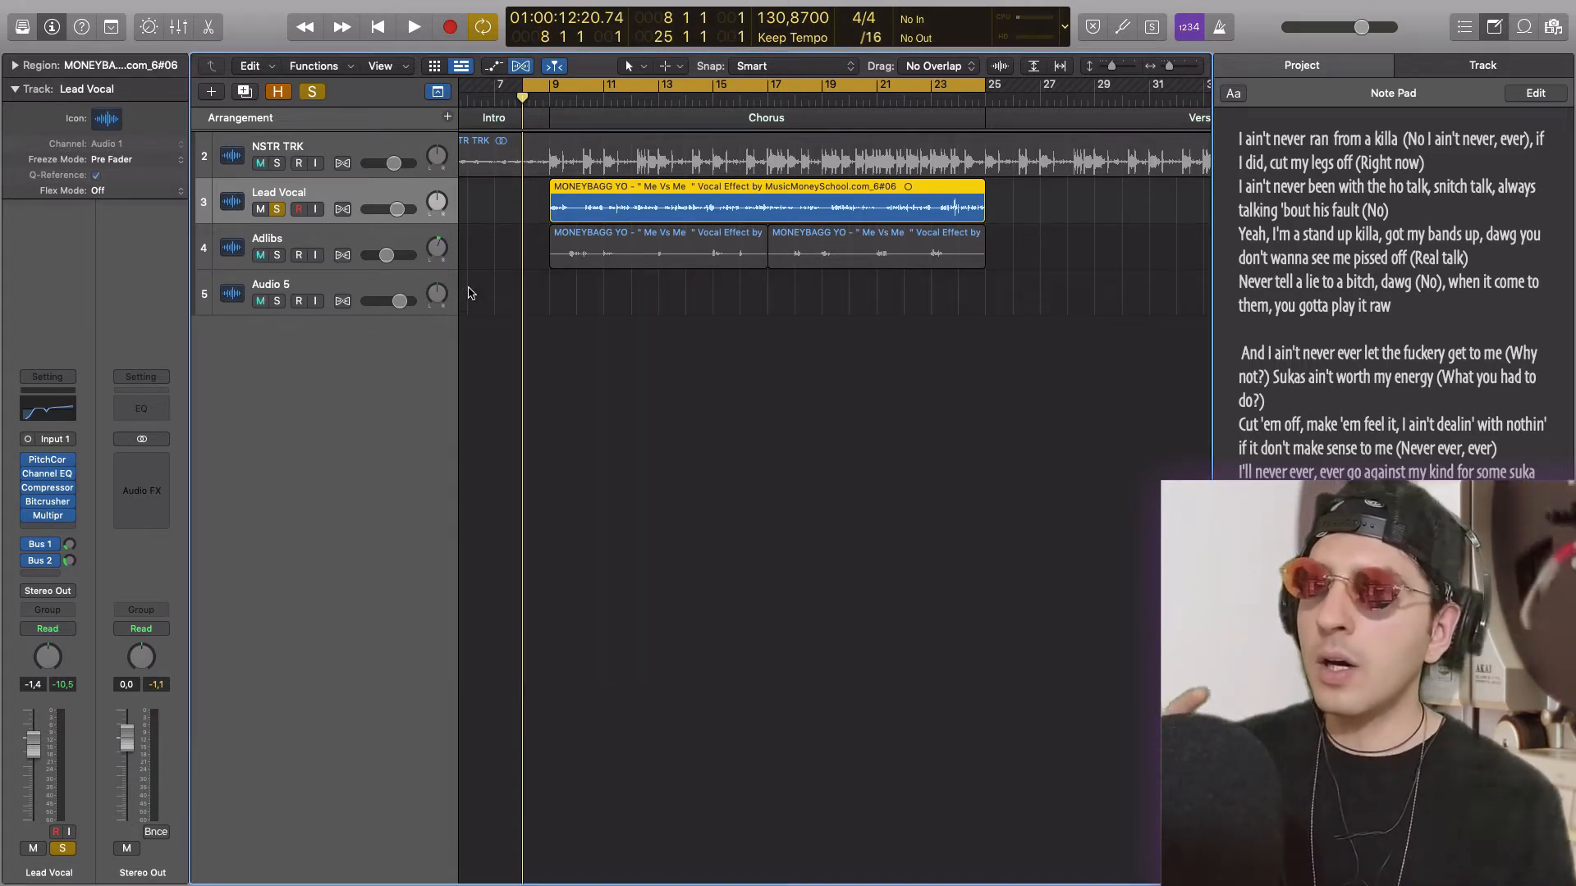
Open the Lead Vocal track's Channel EQ and bypass the Compressor, Bitcrusher and Multipressor so only the EQ is active
click(47, 474)
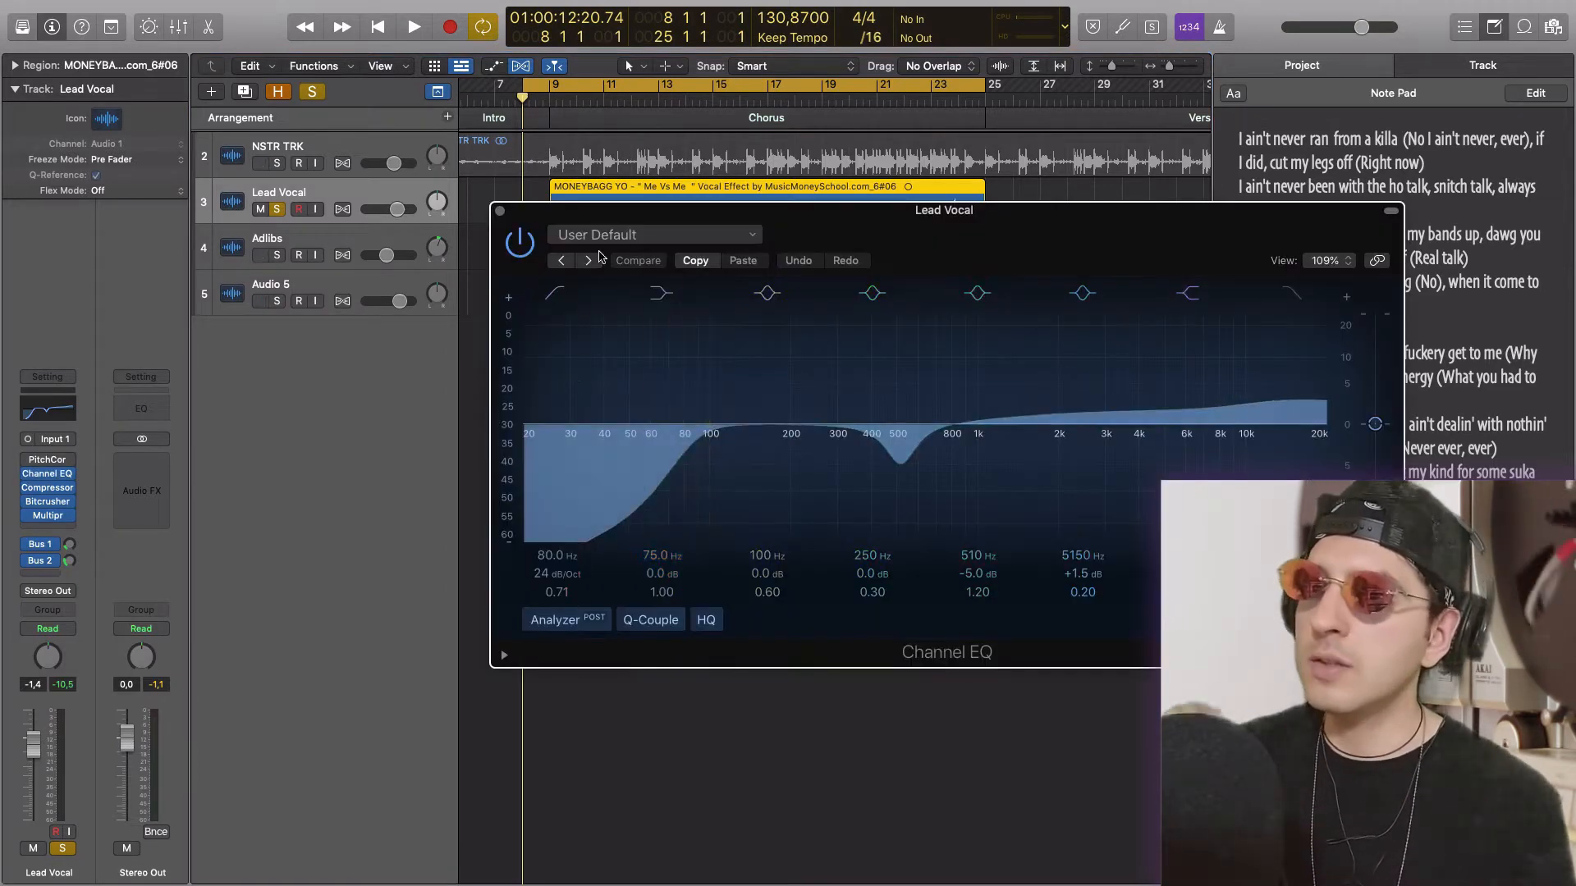
drag(641, 215, 600, 242)
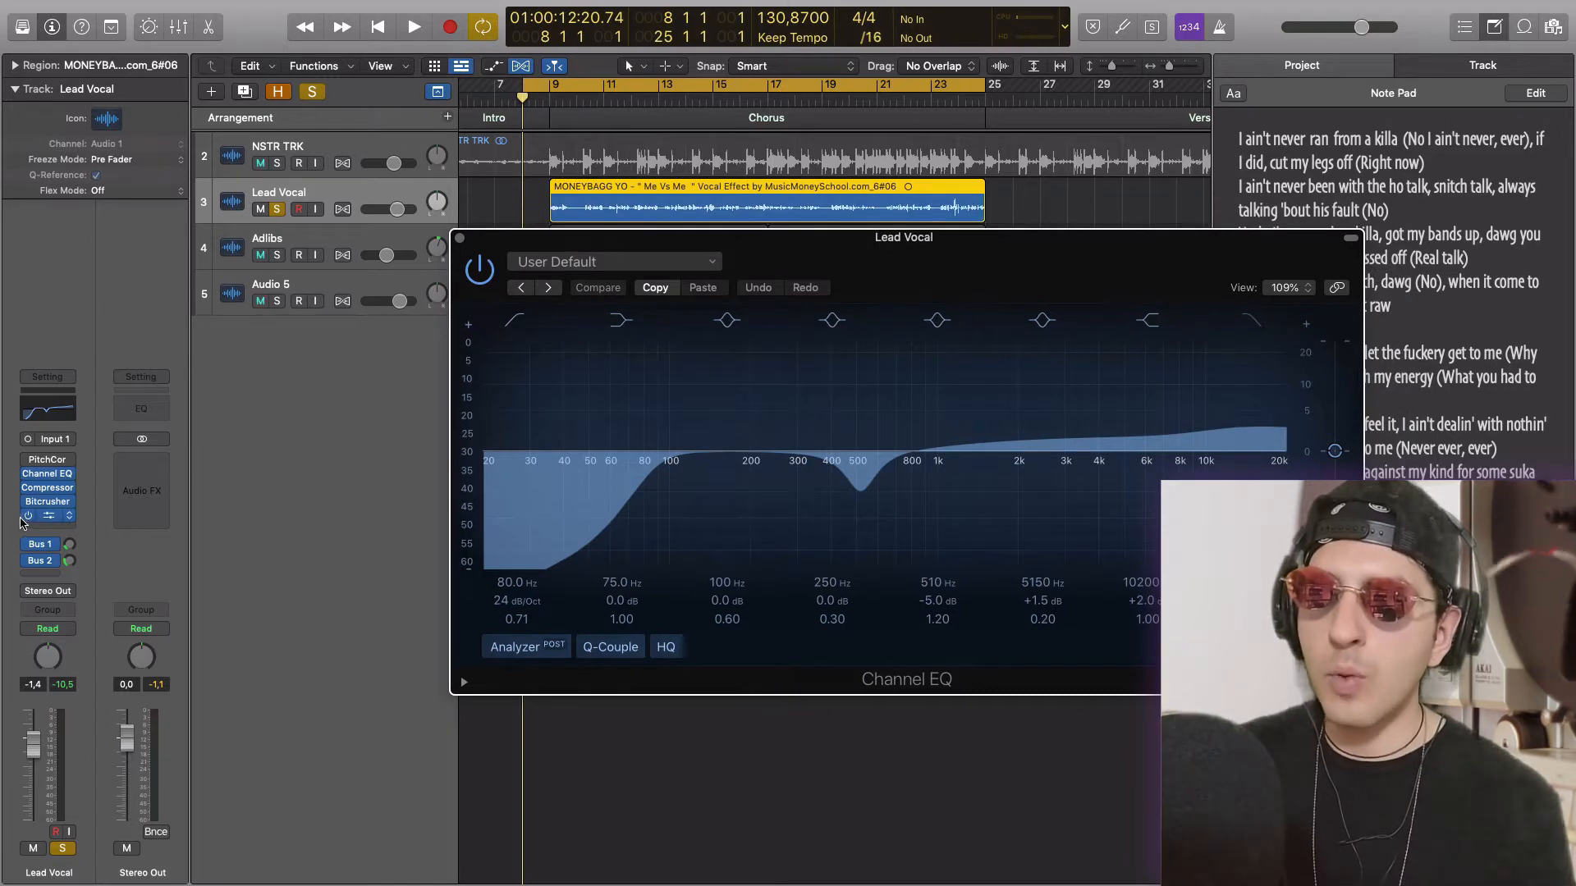
click(22, 522)
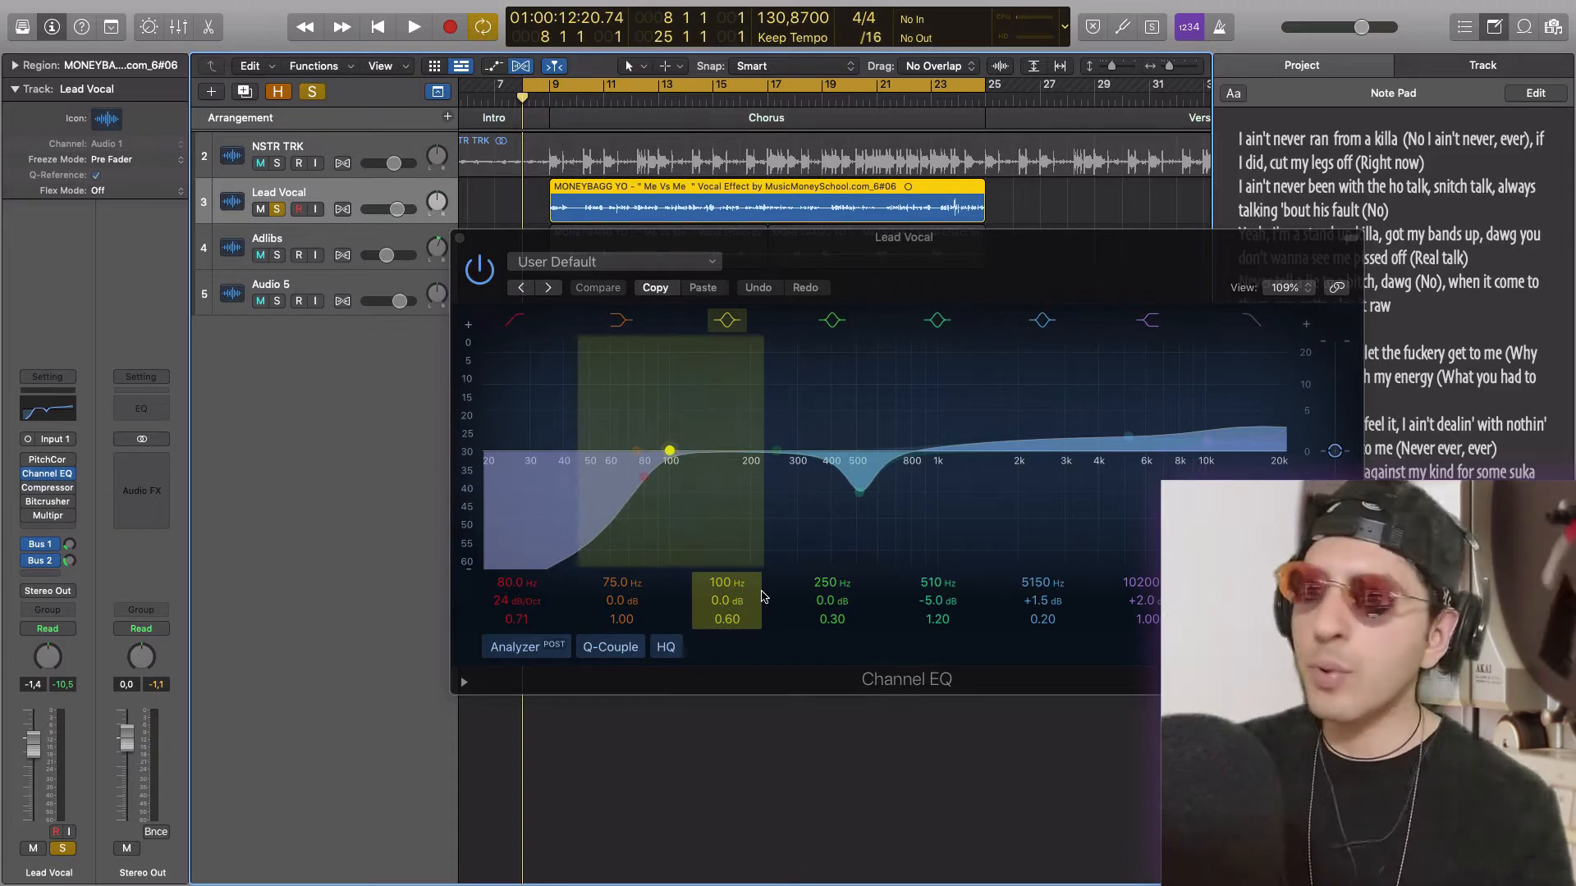
Play the soloed Lead Vocal and compare the sound with the Channel EQ bypassed and enabled
key(space)
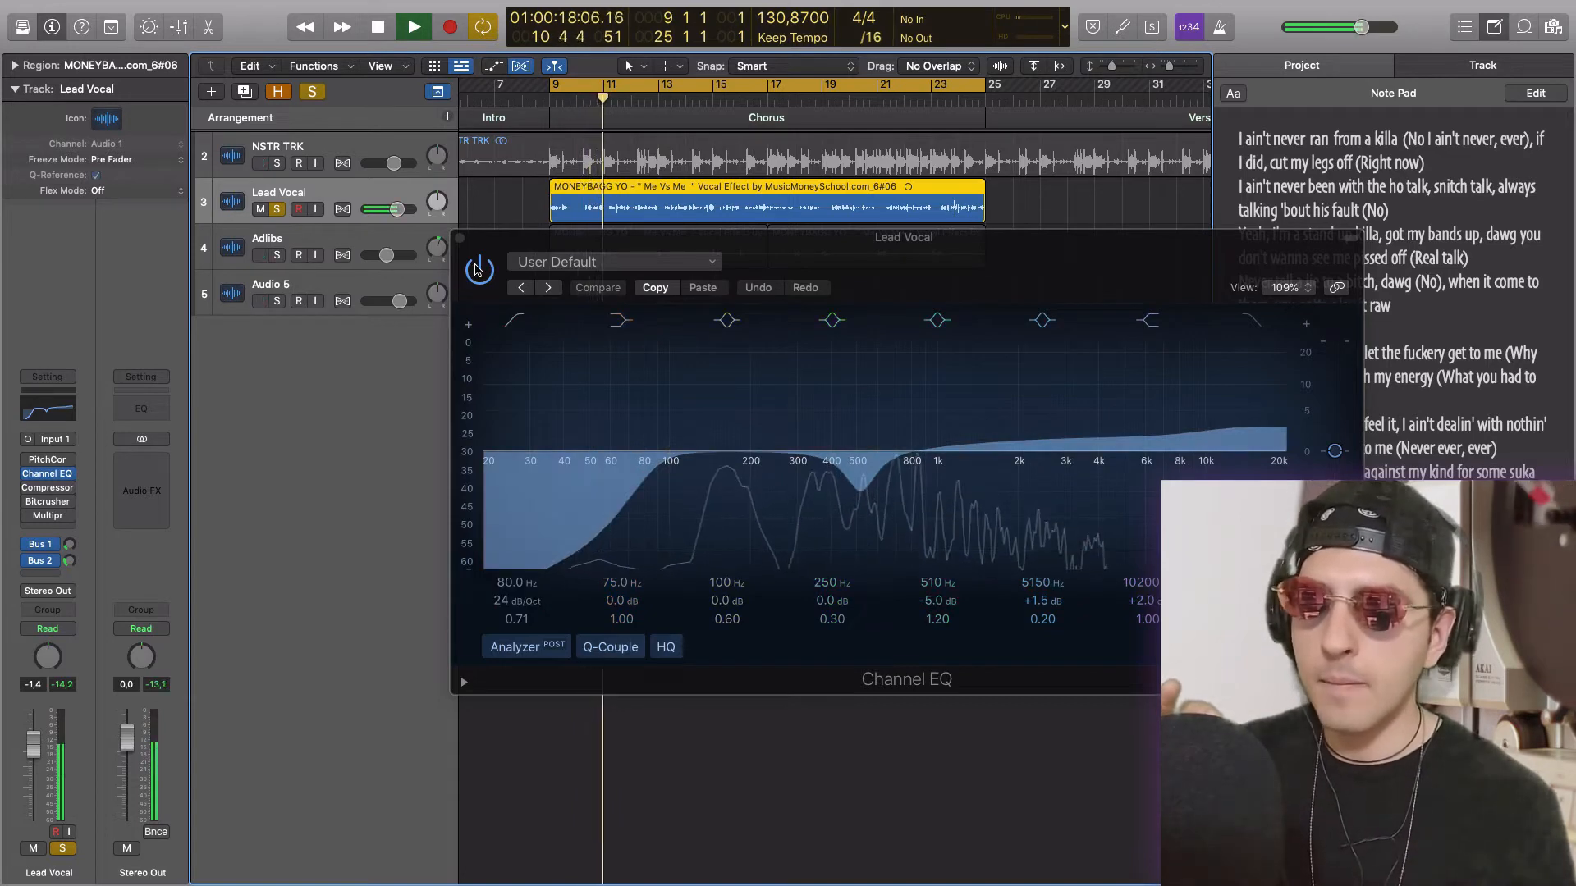
click(478, 269)
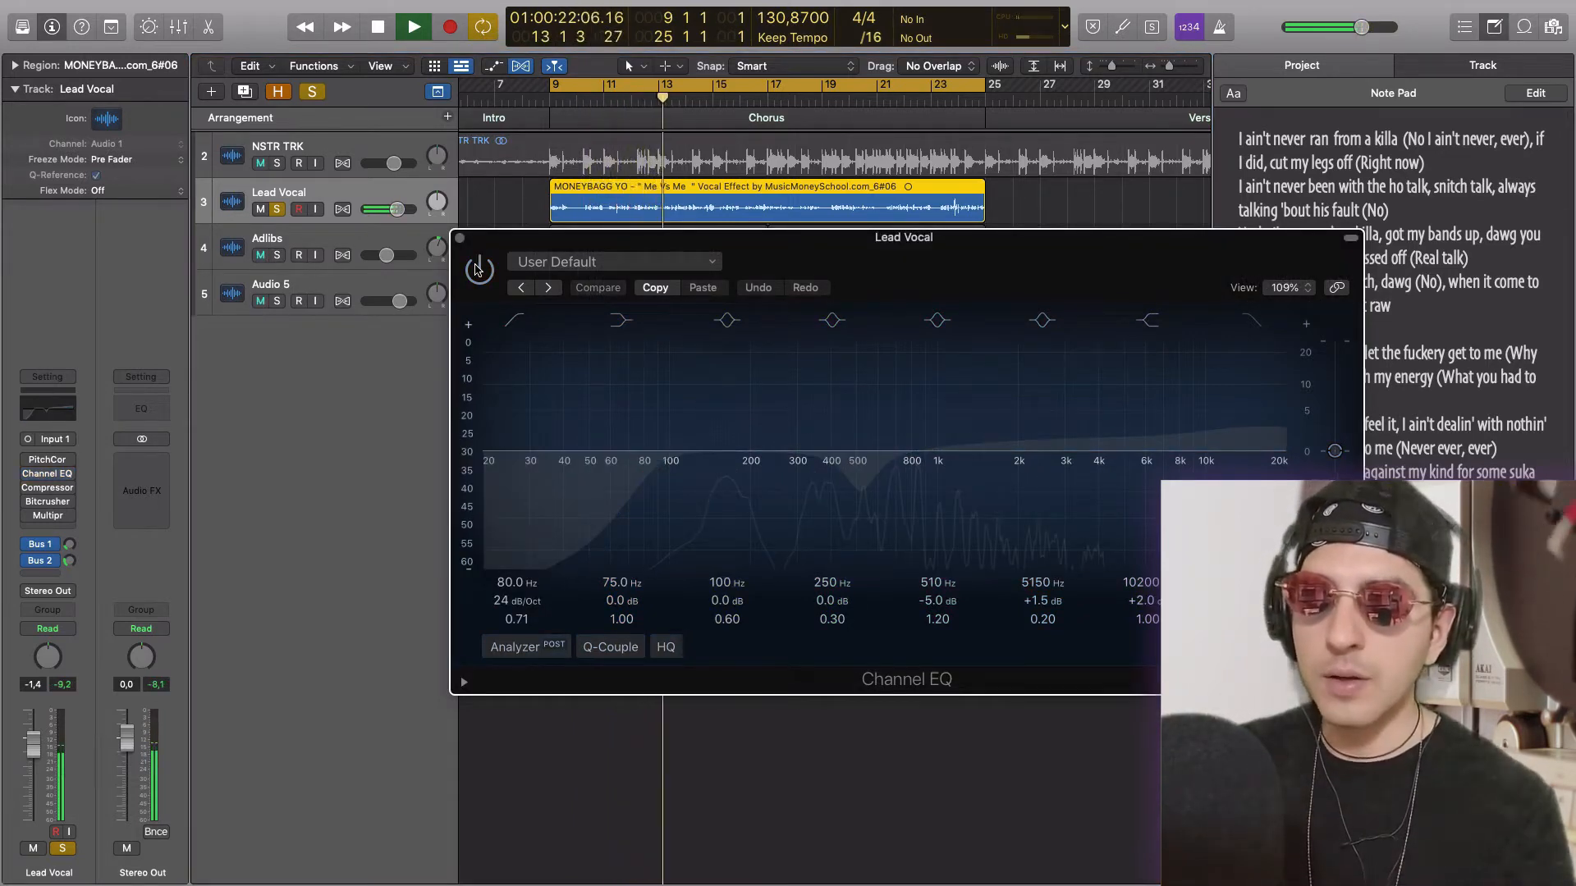
click(479, 269)
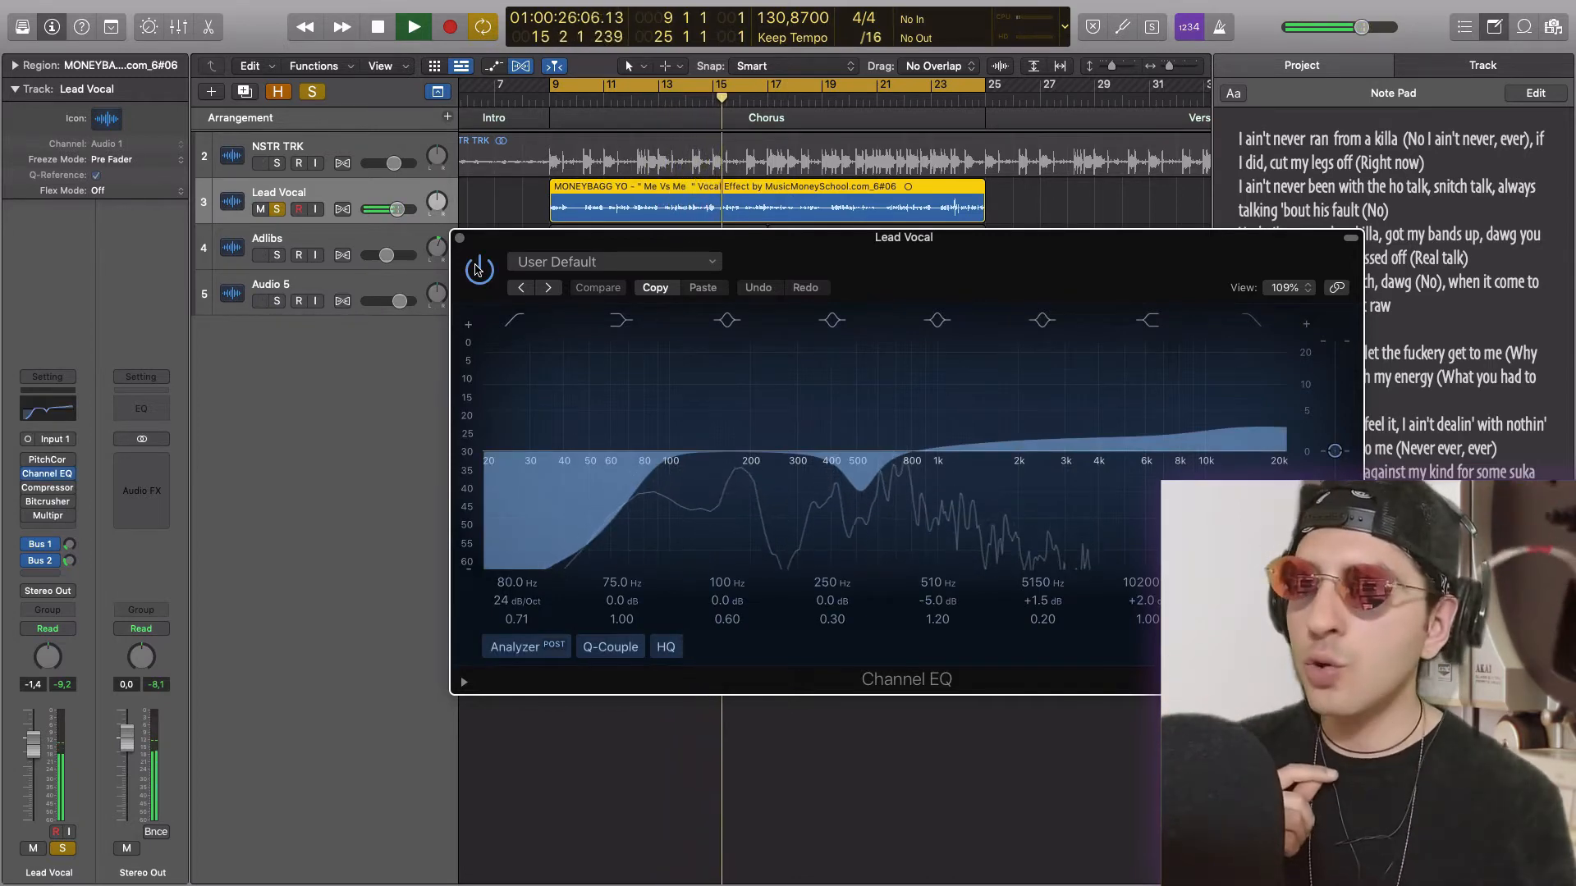
key(space)
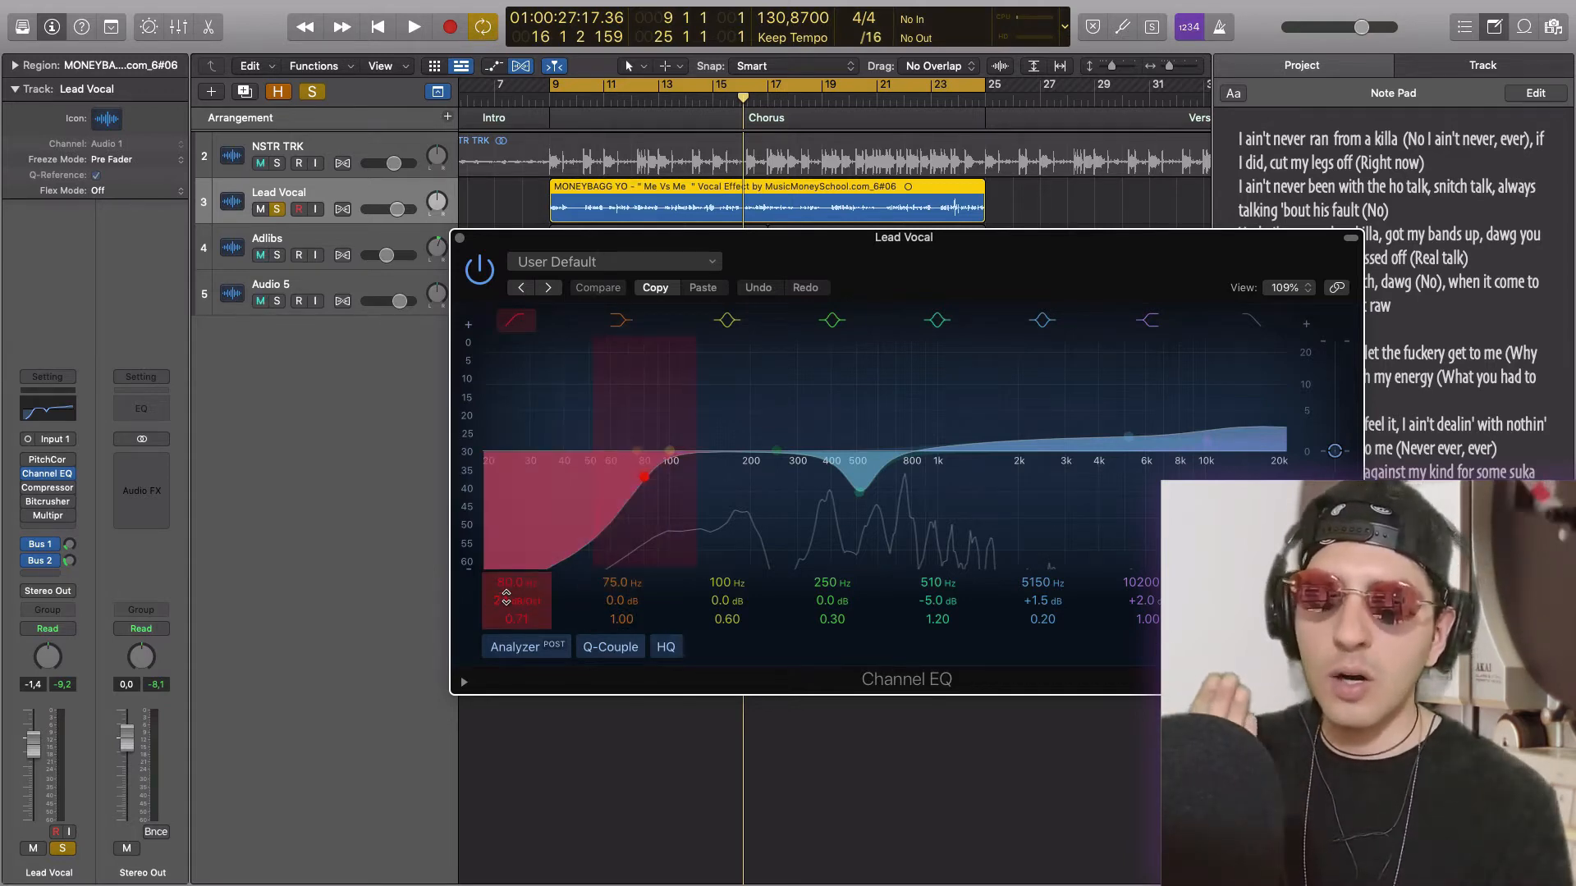
Demonstrate a much higher low-cut frequency in the Channel EQ, bring it back to 80.5 Hz, and close the plug-in
drag(506, 597, 505, 574)
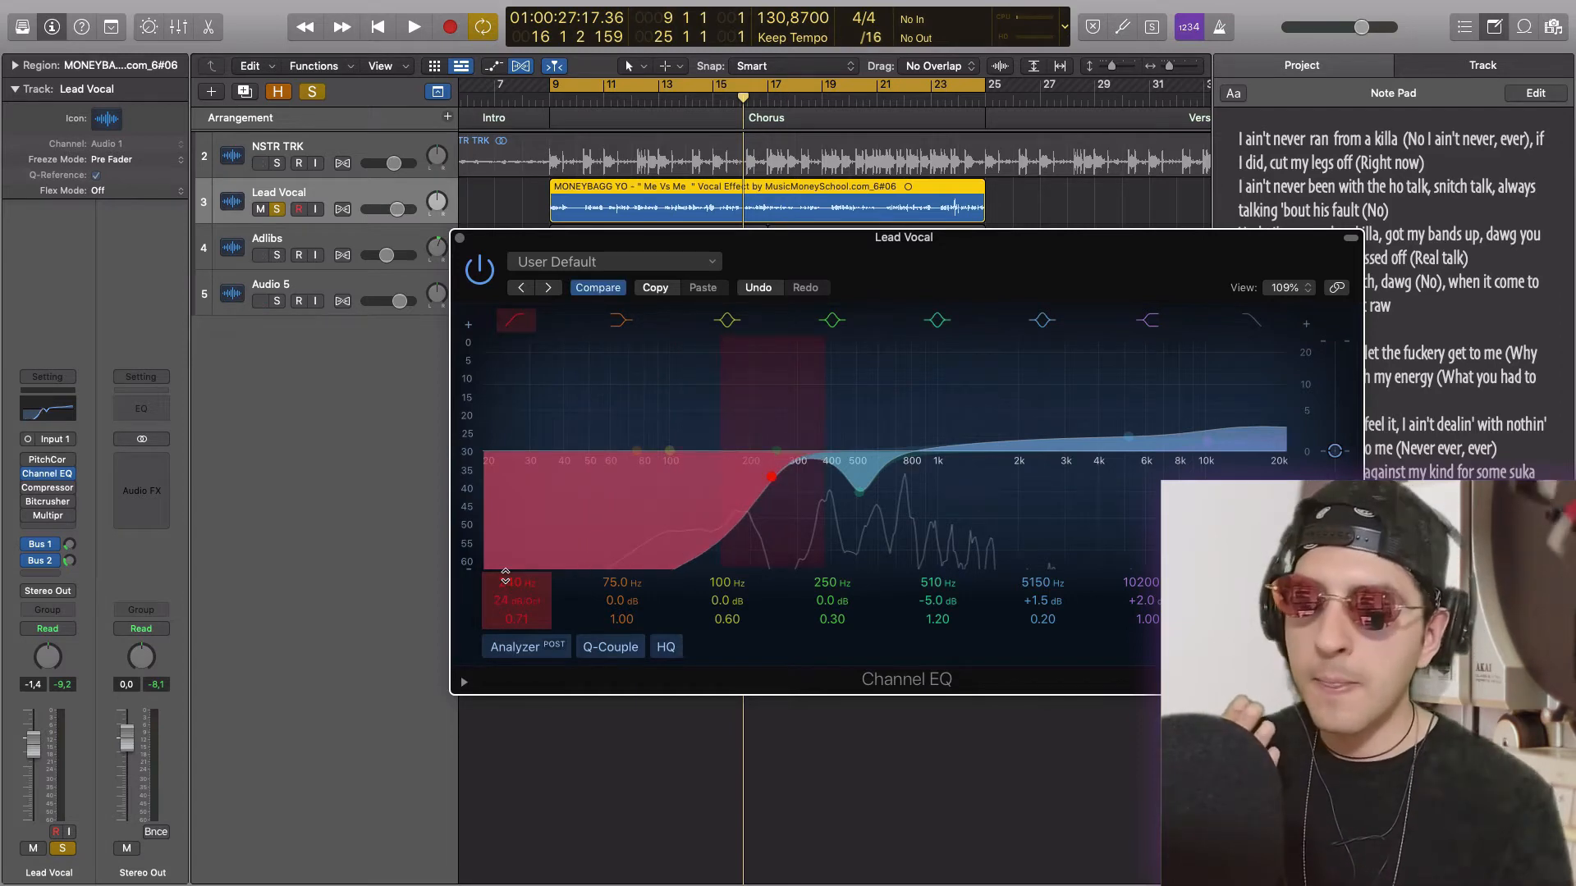
key(space)
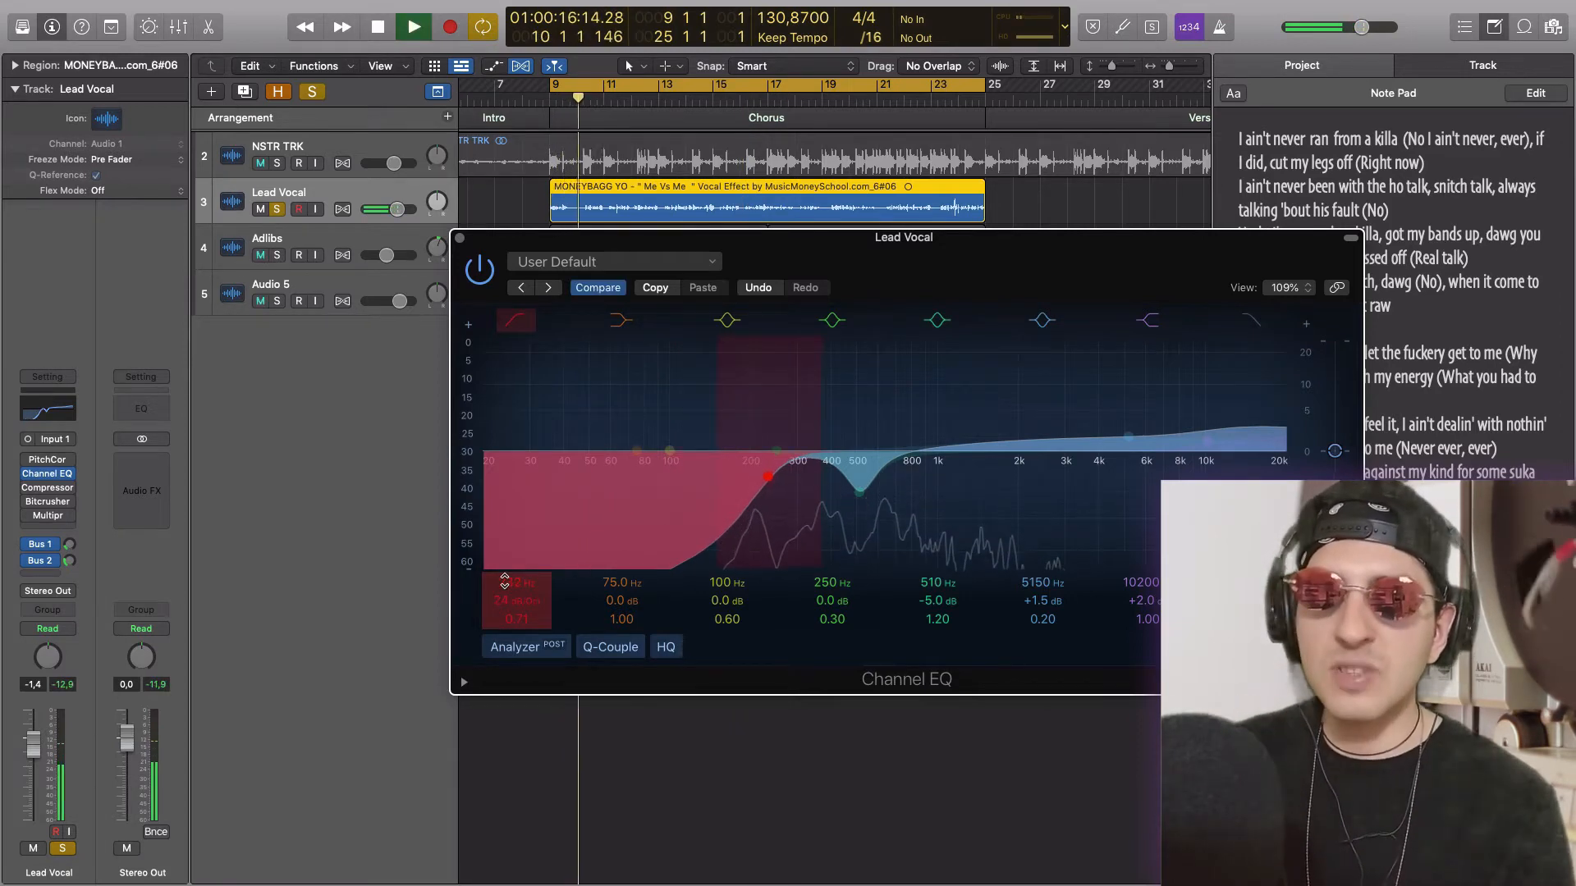
drag(753, 477, 645, 477)
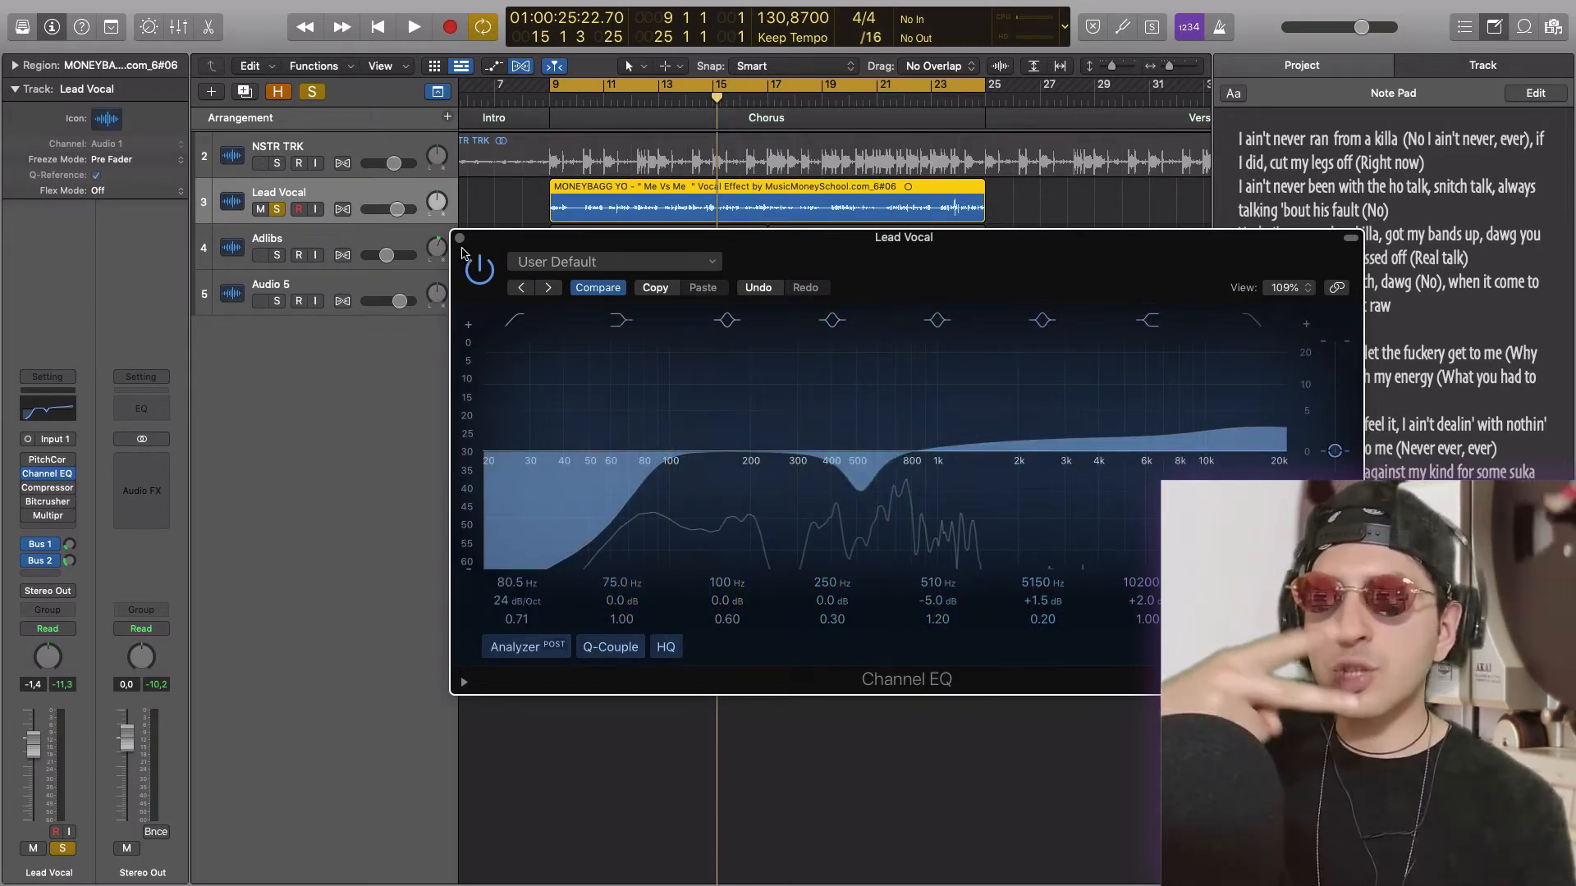
click(460, 238)
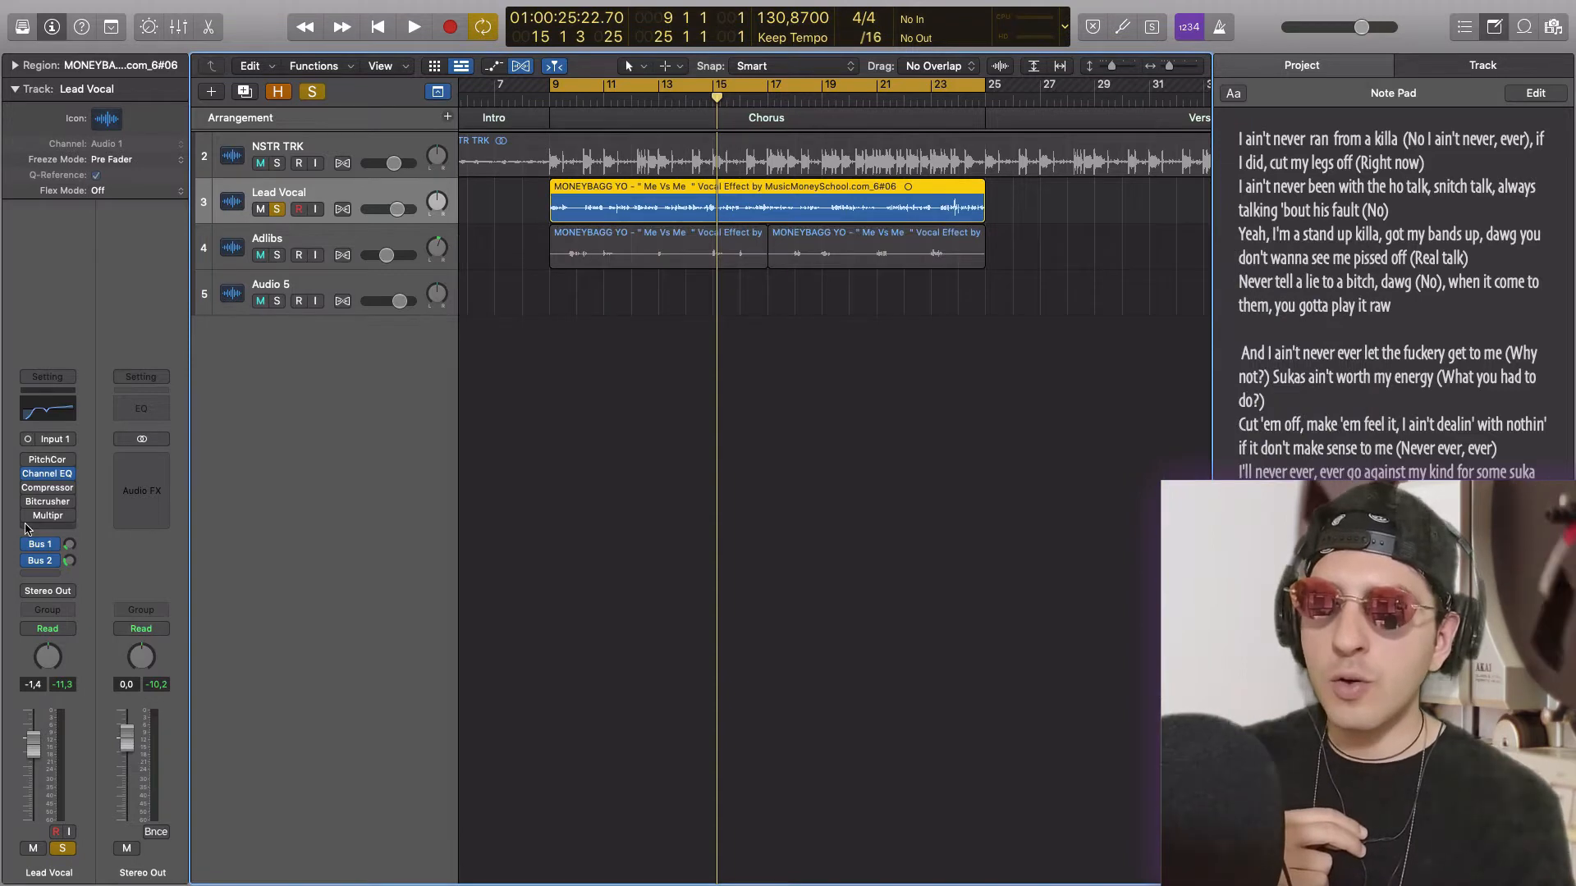
Audition the Lead Vocal around the bypassed Compressor, enable the Compressor, and open its settings
mouse_move(27, 490)
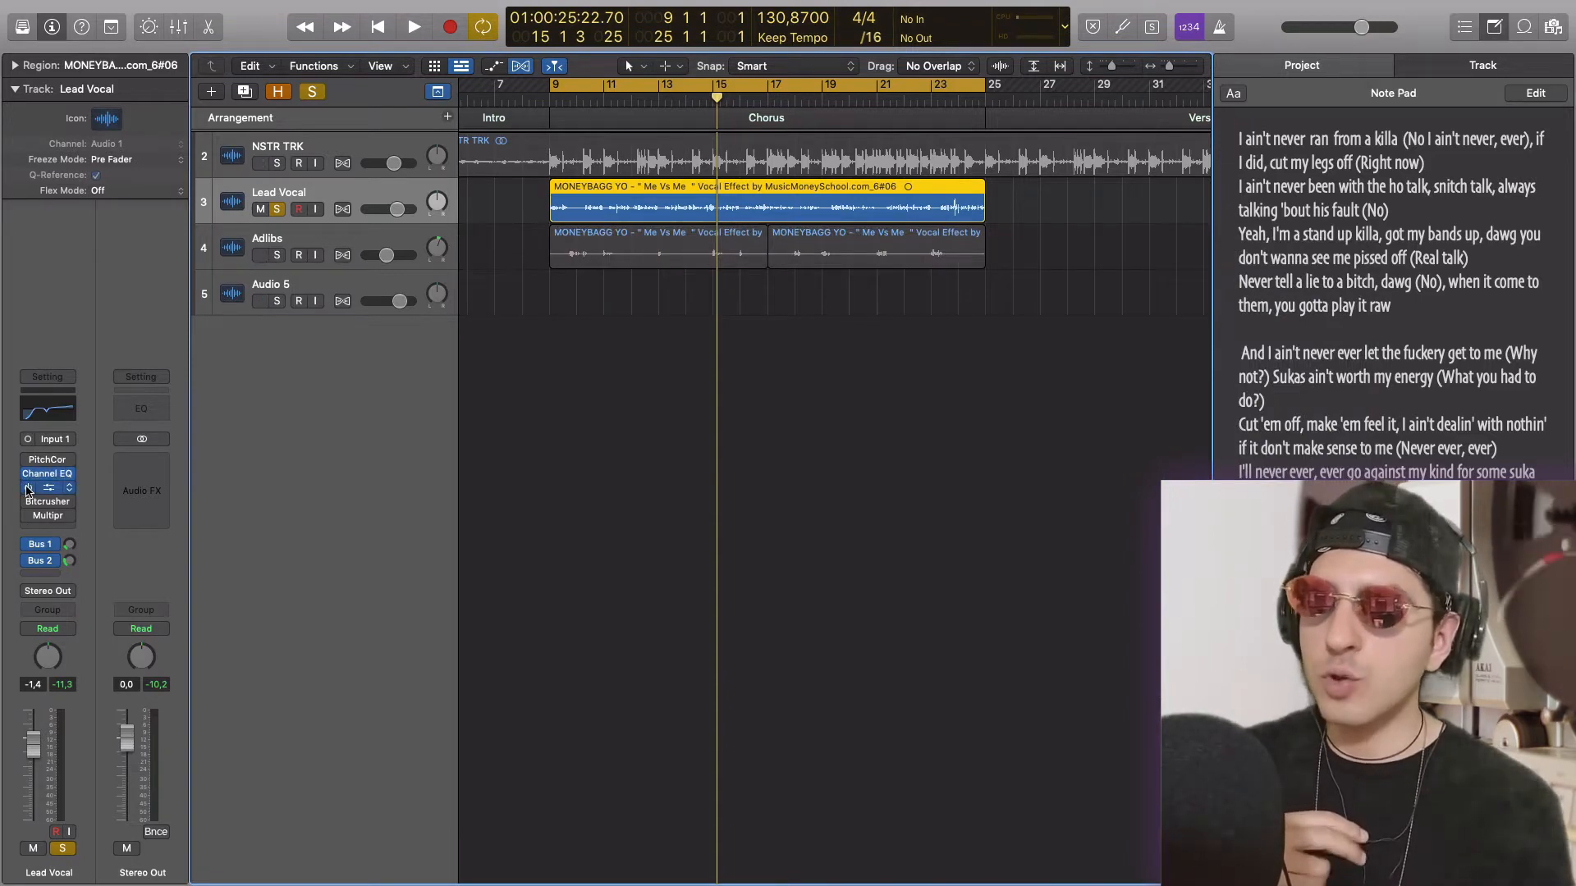
key(space)
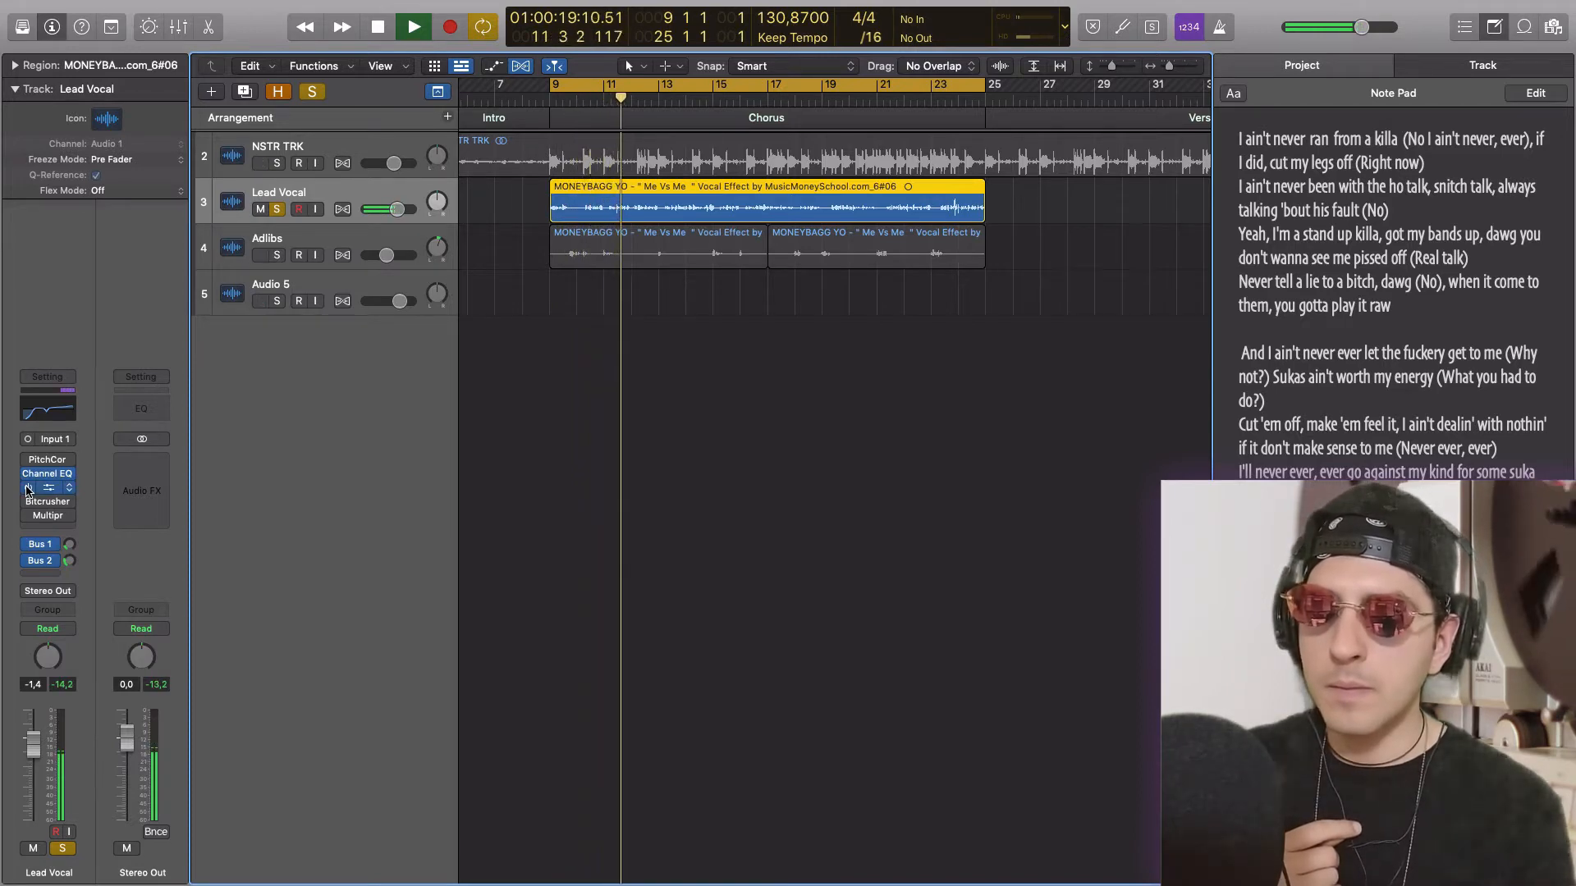
key(space)
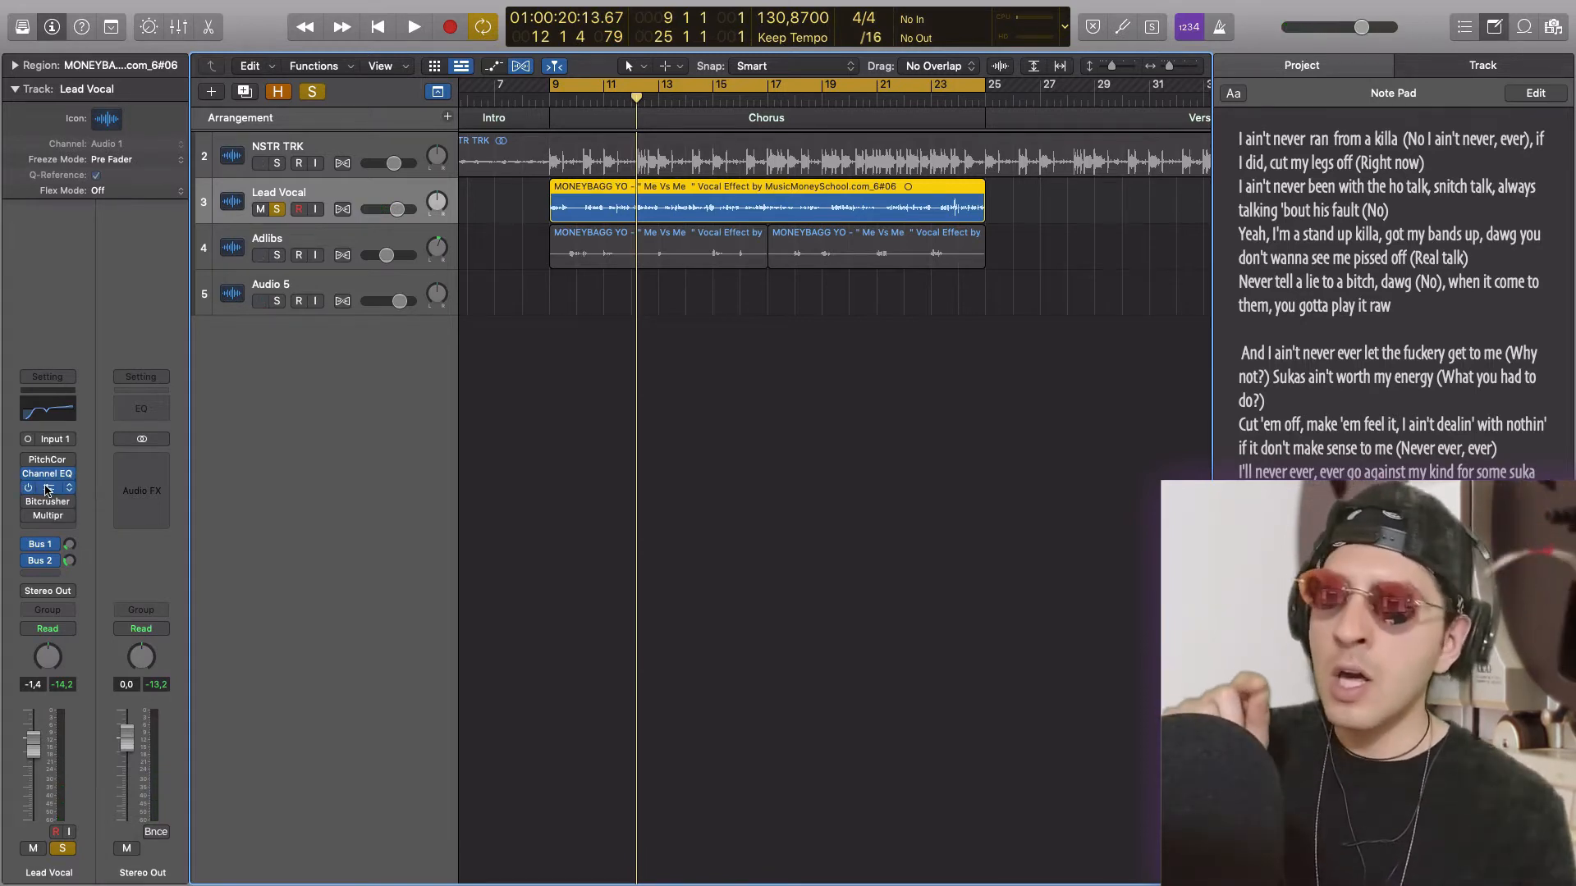
click(47, 487)
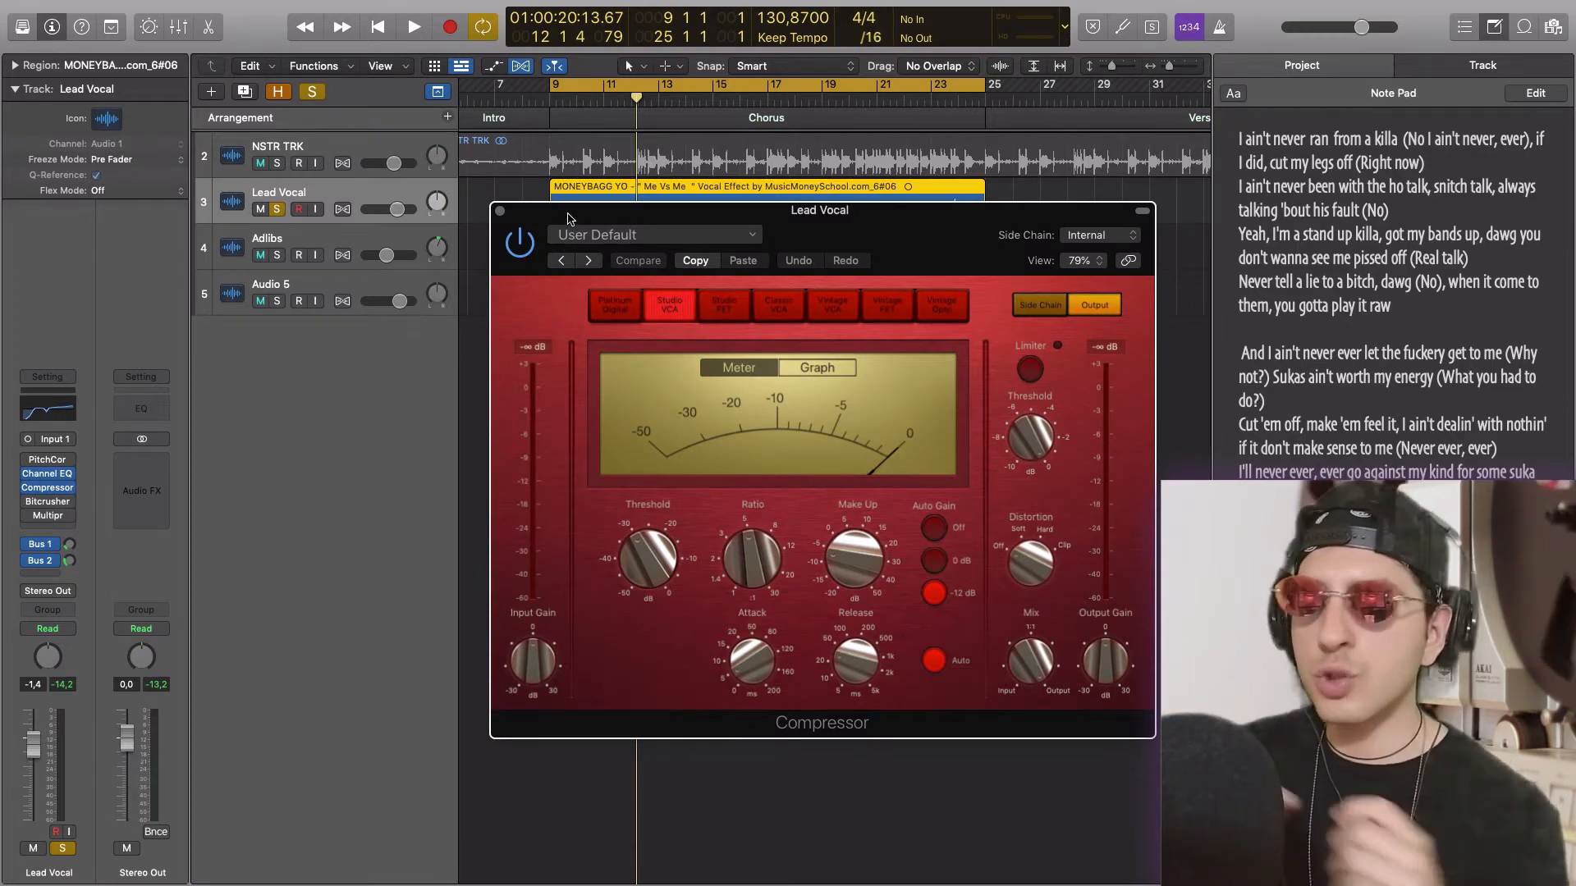
Play the vocal through the Compressor and compare Auto Gain Off with -12 dB, leaving it at -12 dB
key(space)
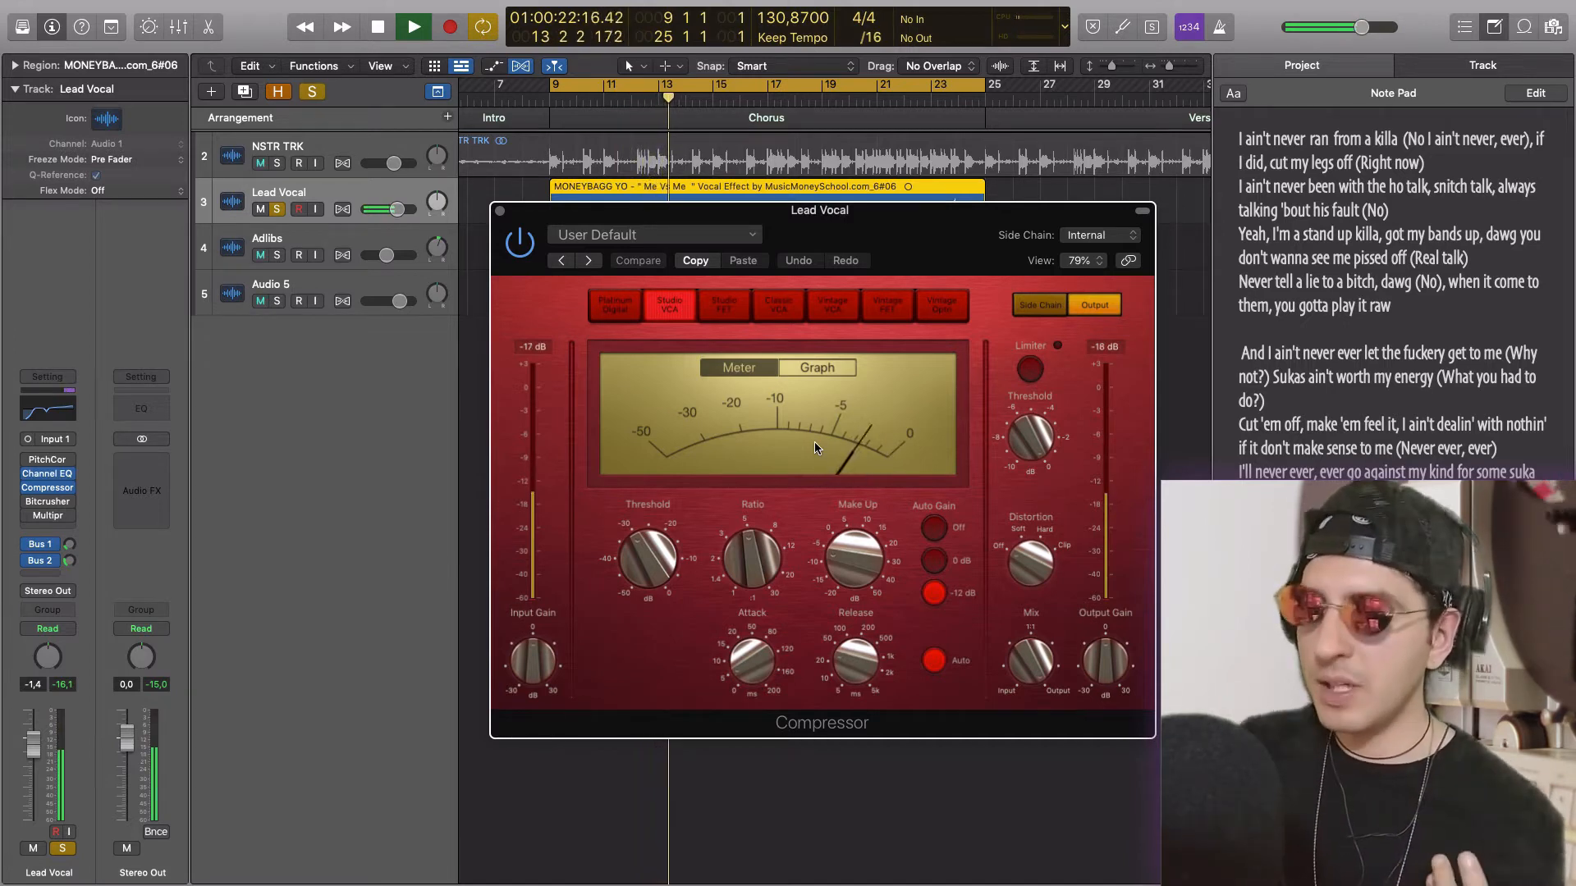
key(space)
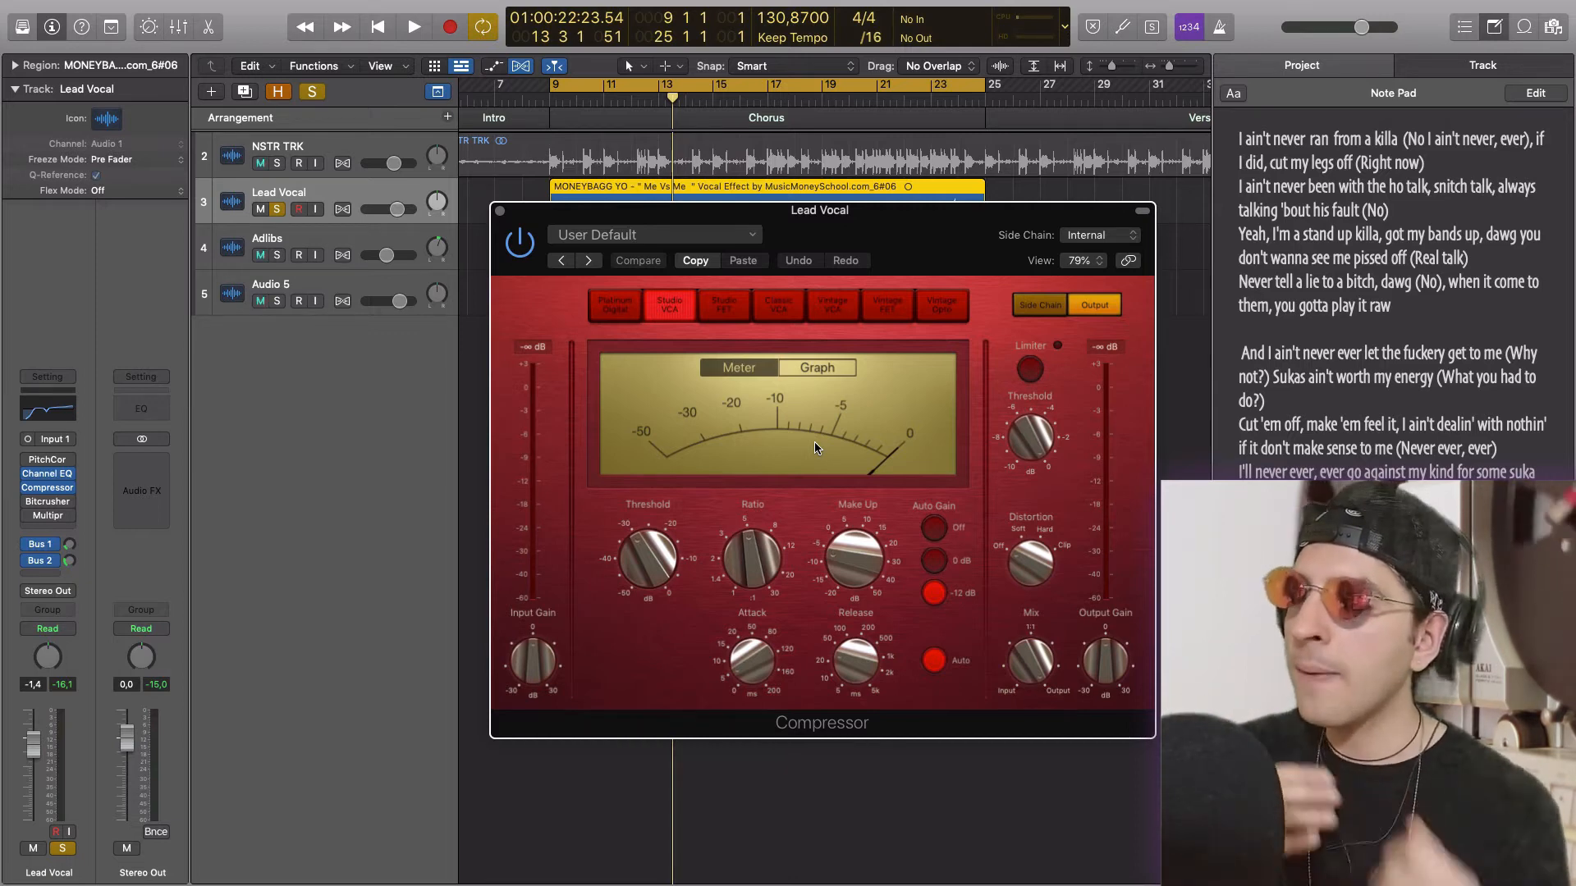
key(space)
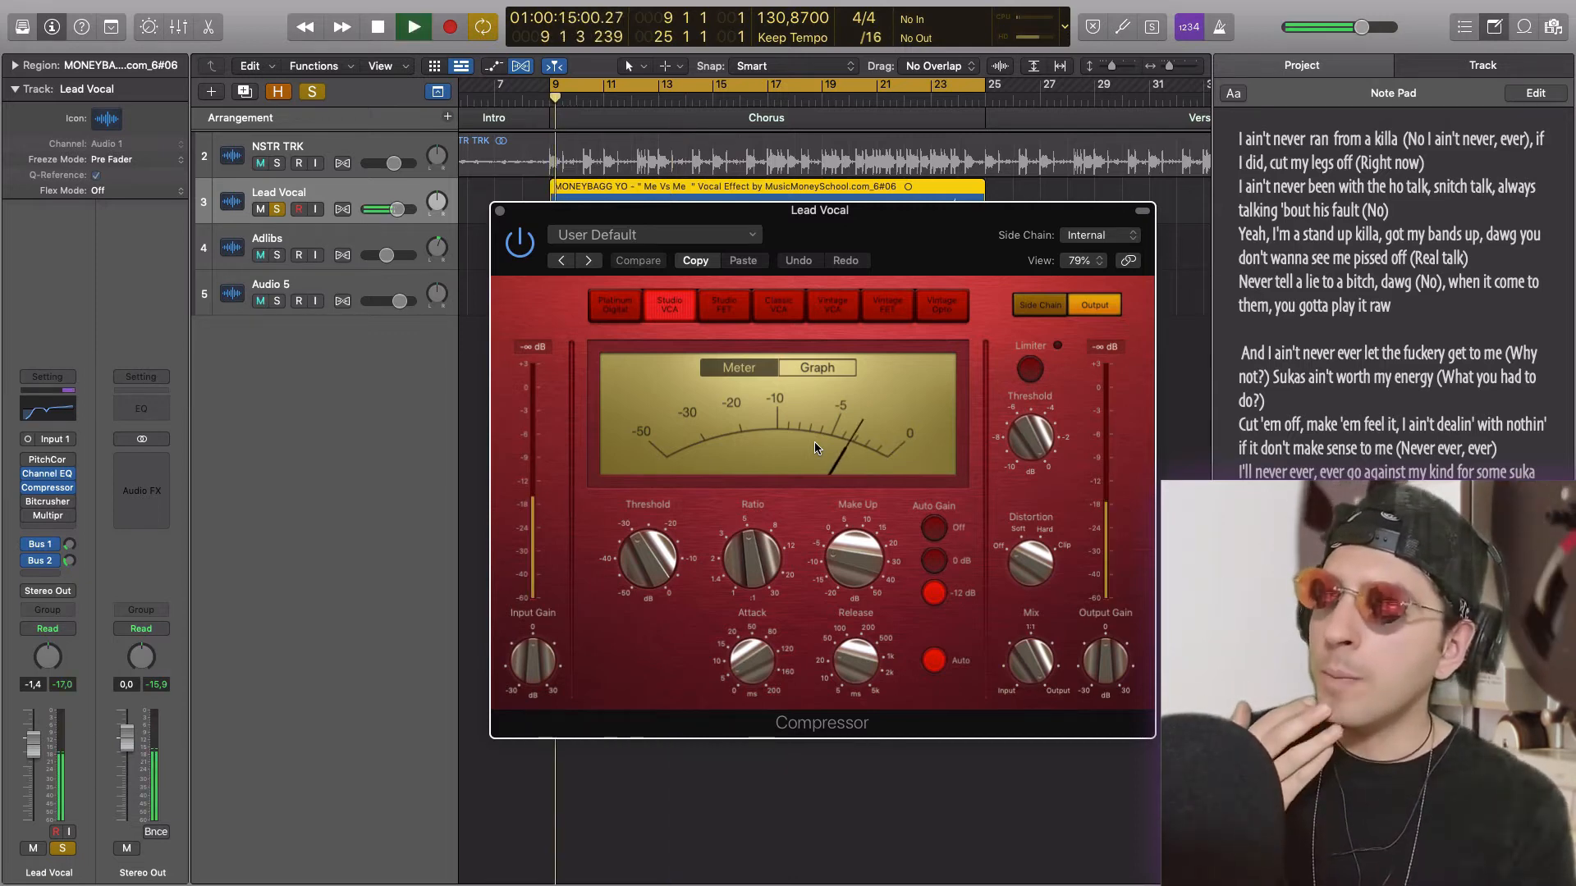
click(933, 528)
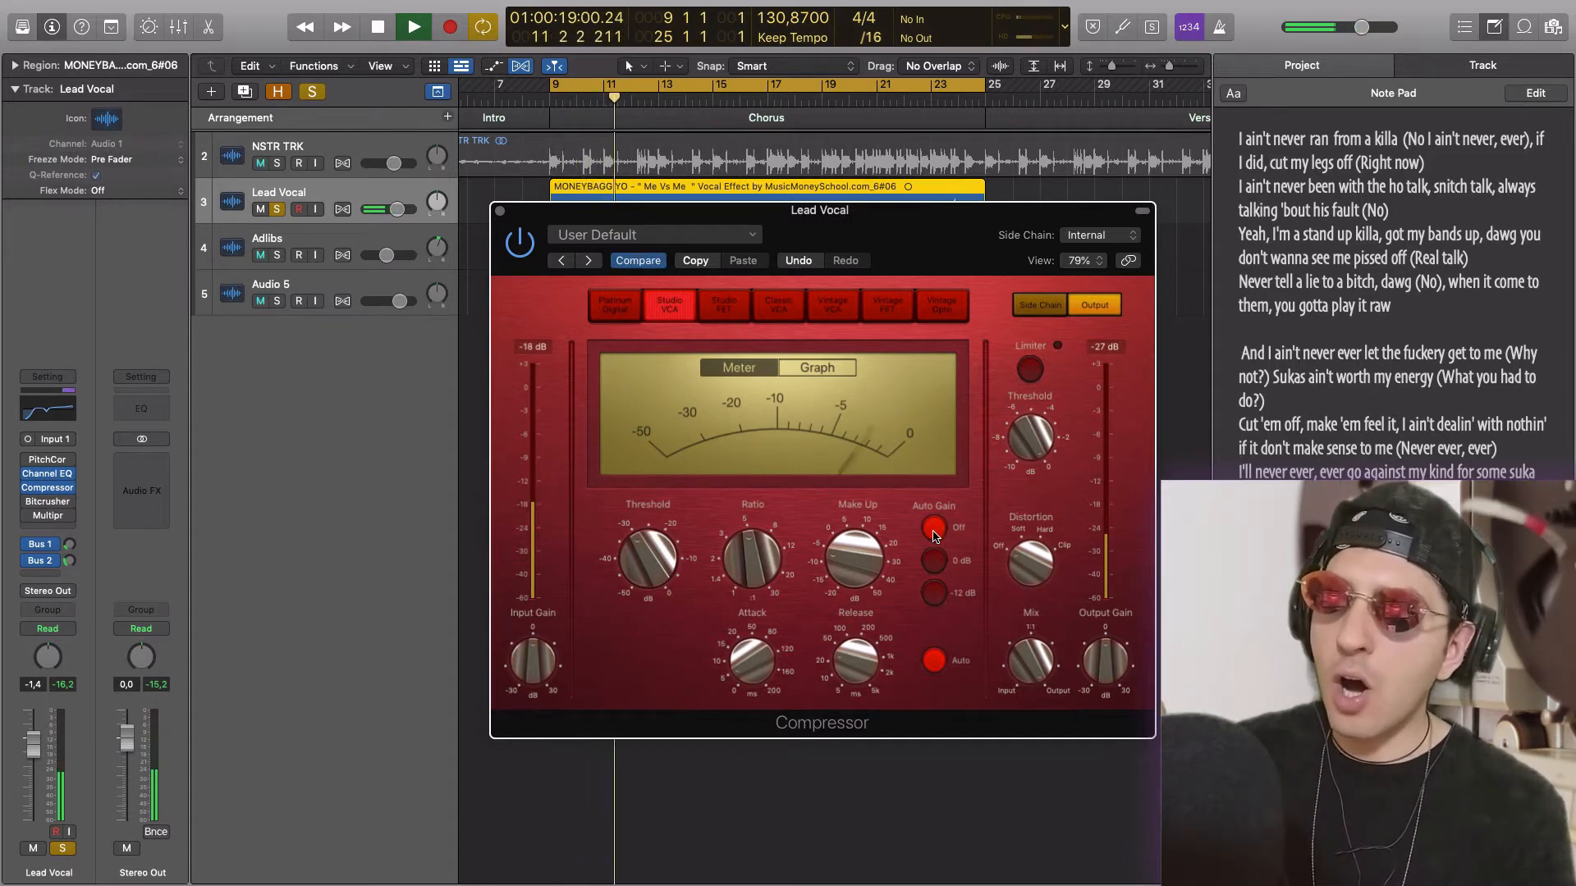
click(936, 592)
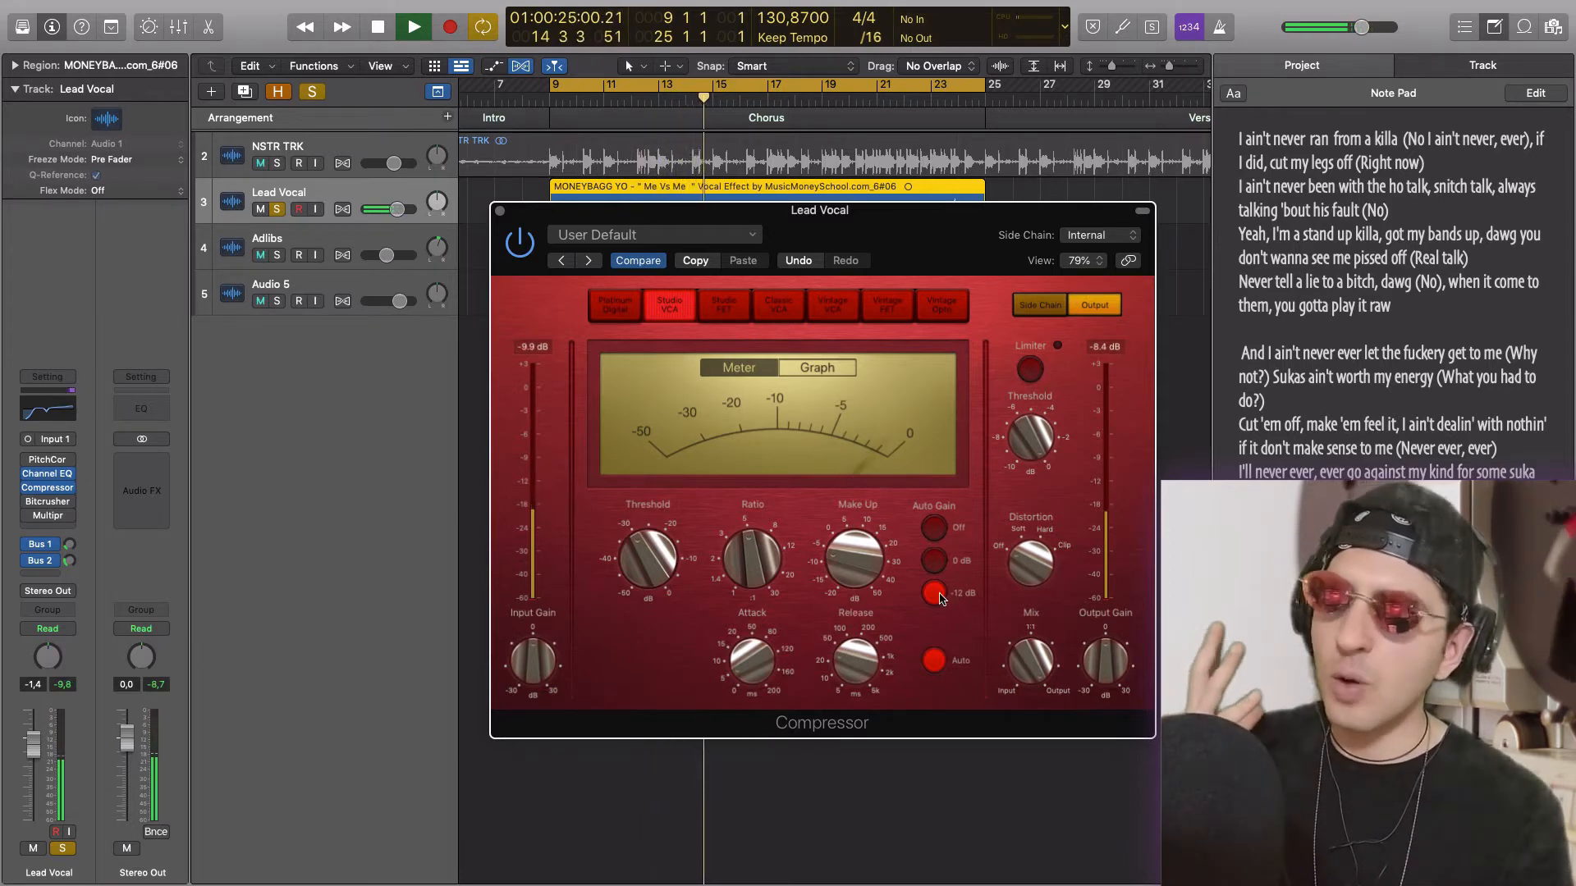
key(space)
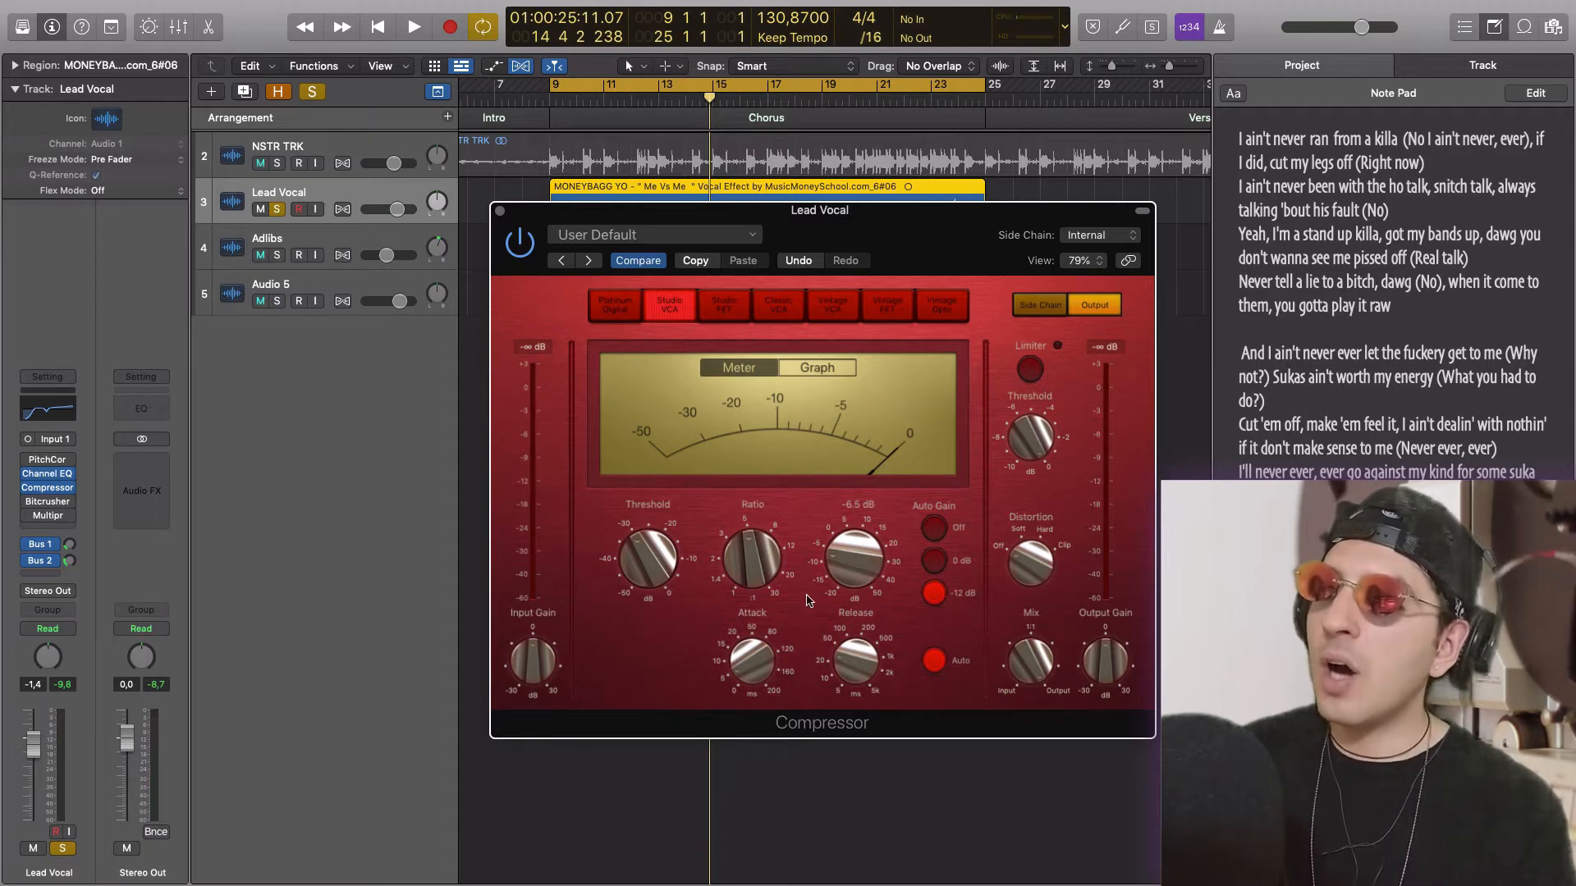
Play the vocal again and fine-tune the Compressor's Make Up gain while watching the gain reduction meter
mouse_move(888, 591)
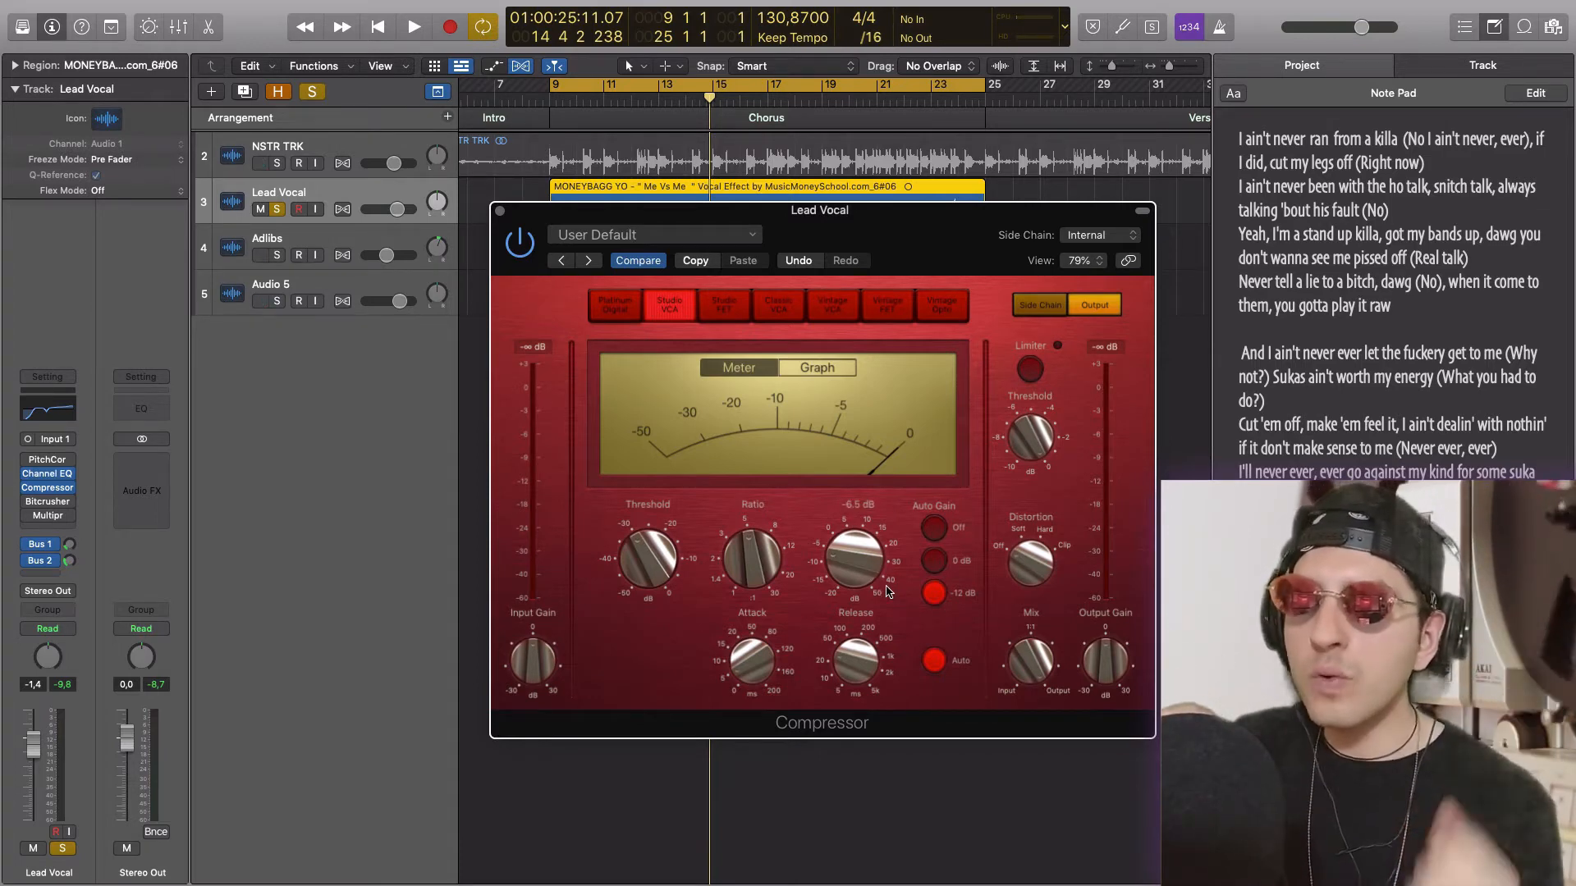
key(space)
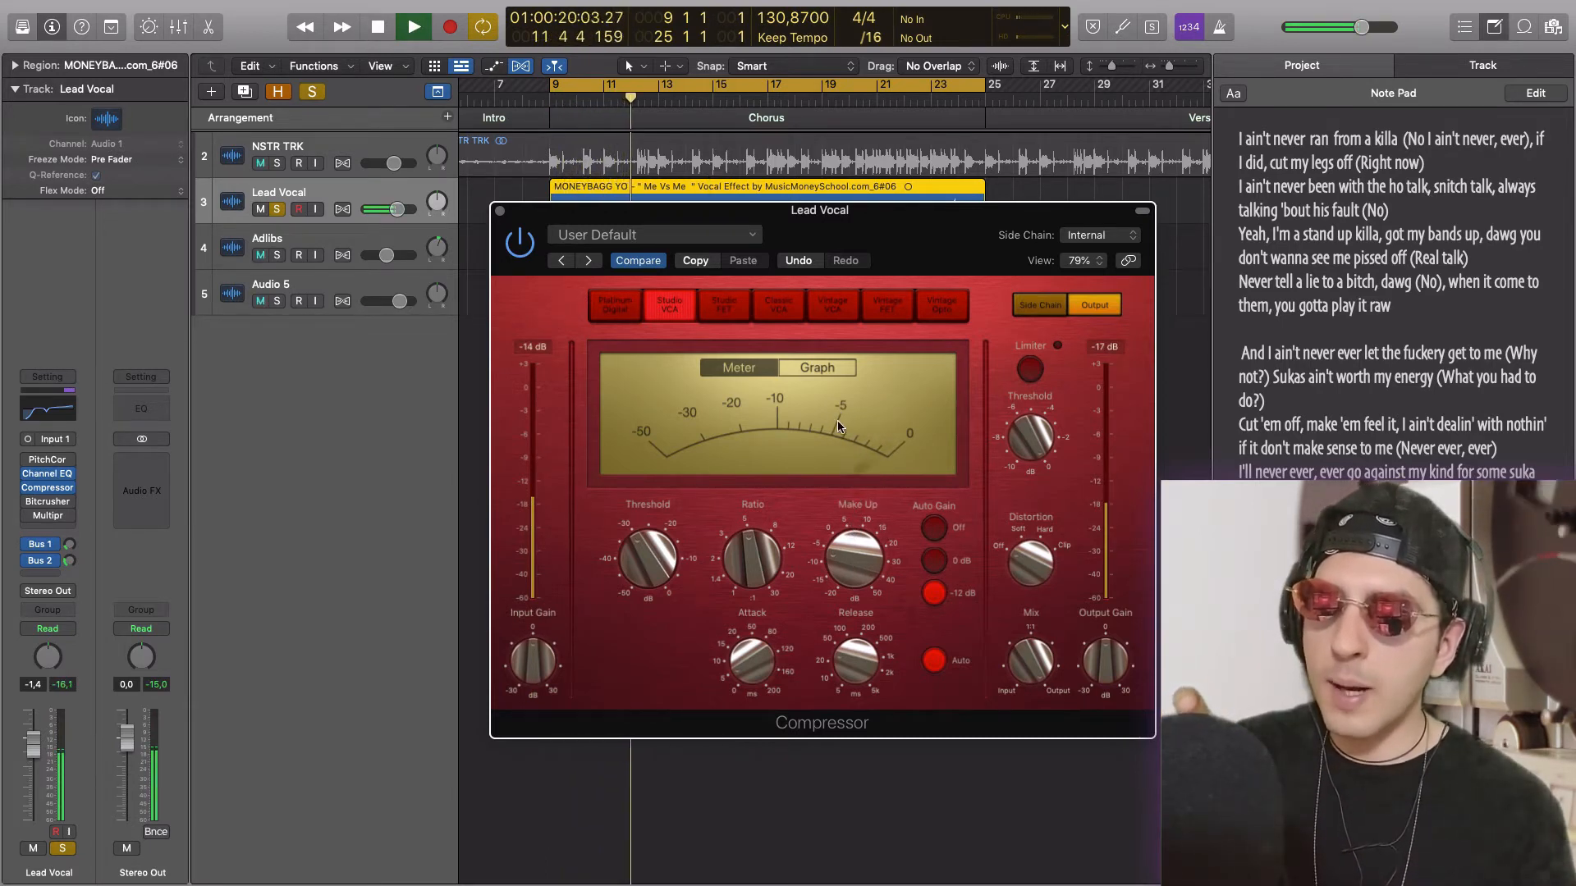
mouse_move(857, 553)
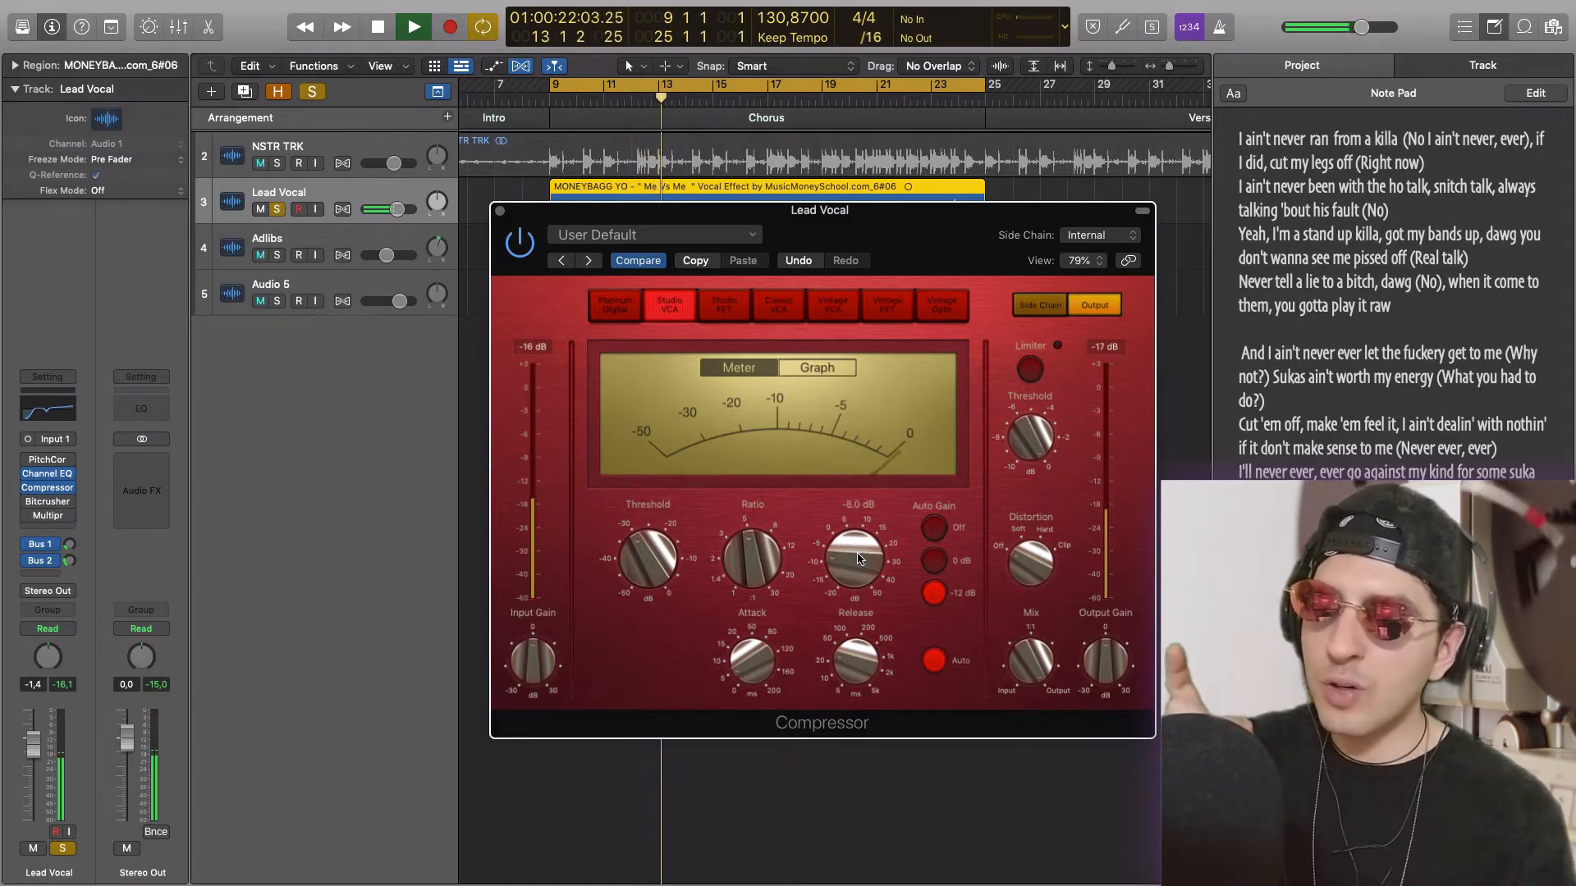
drag(856, 552, 857, 550)
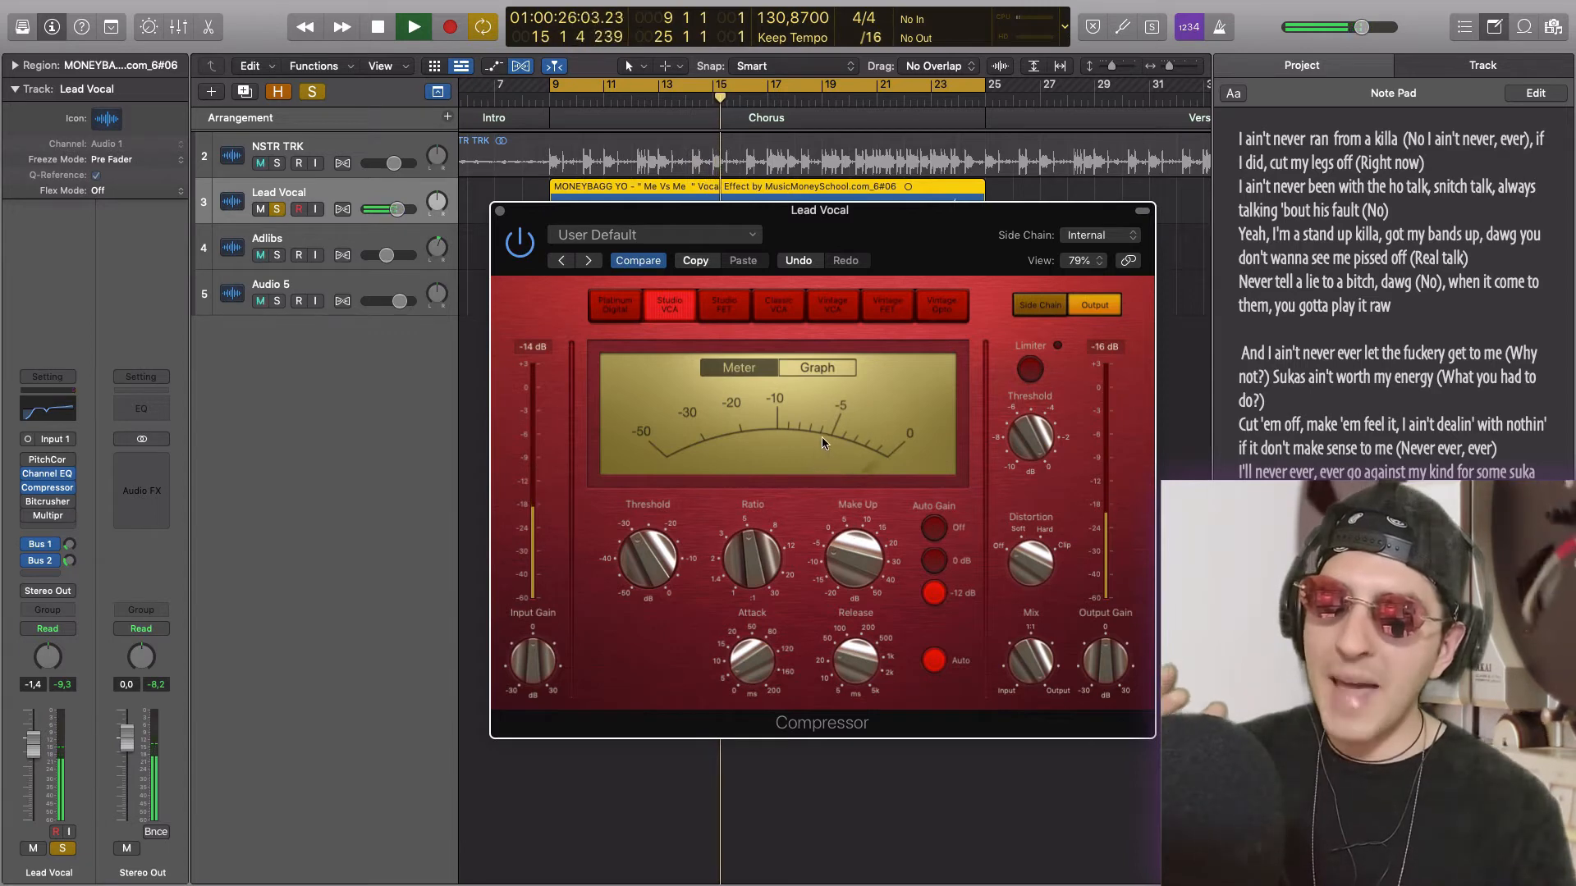
mouse_move(836, 539)
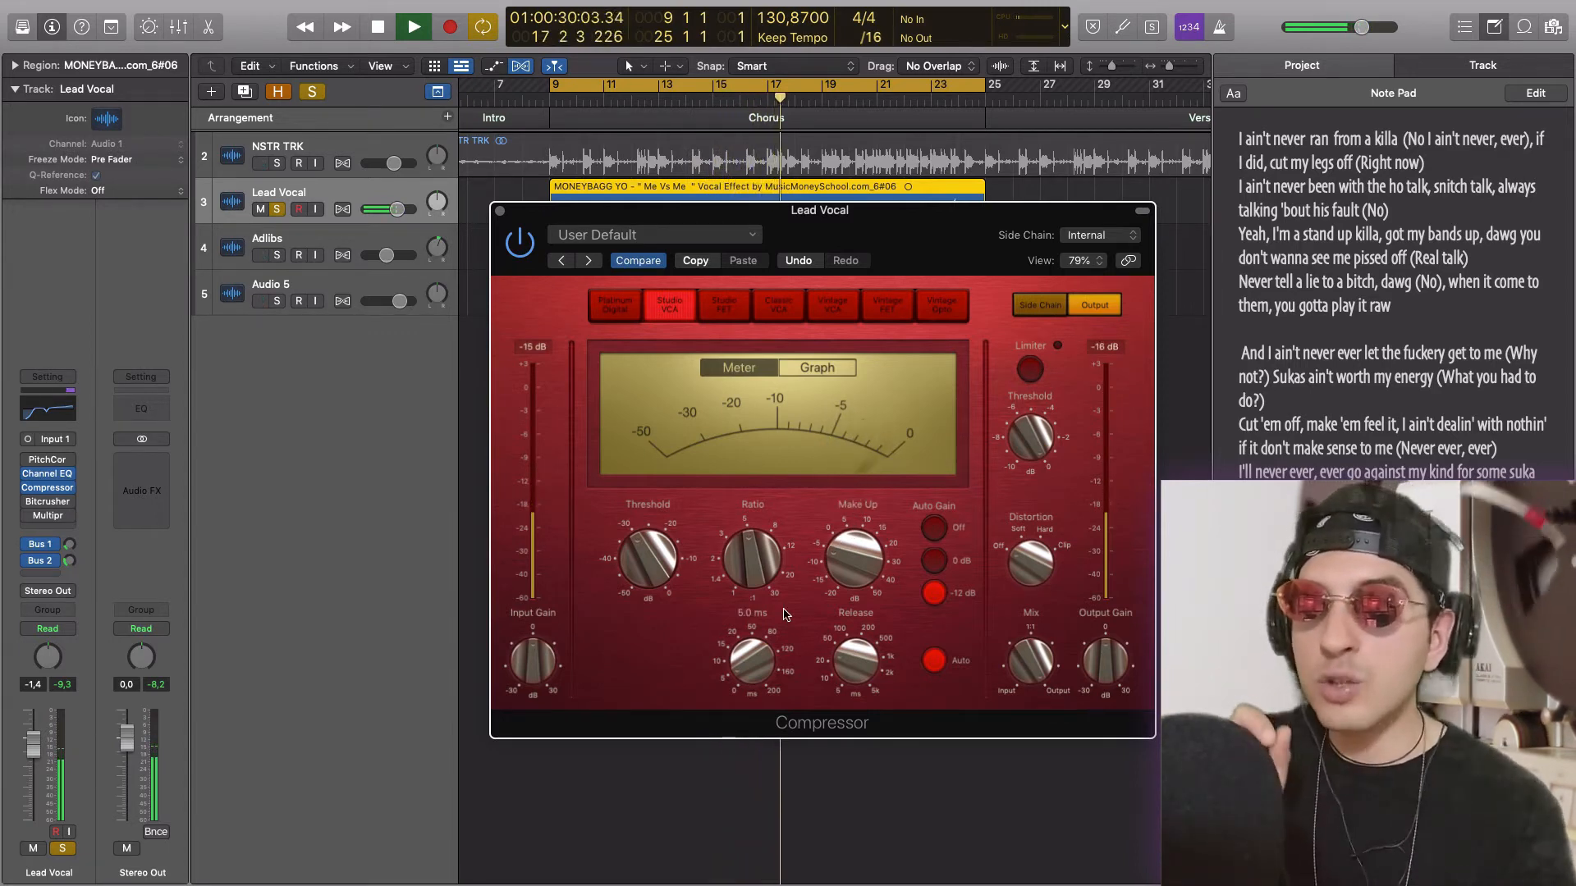
Review the Compressor's Attack and Release times during playback, stop, and close the plug-in
mouse_move(785, 614)
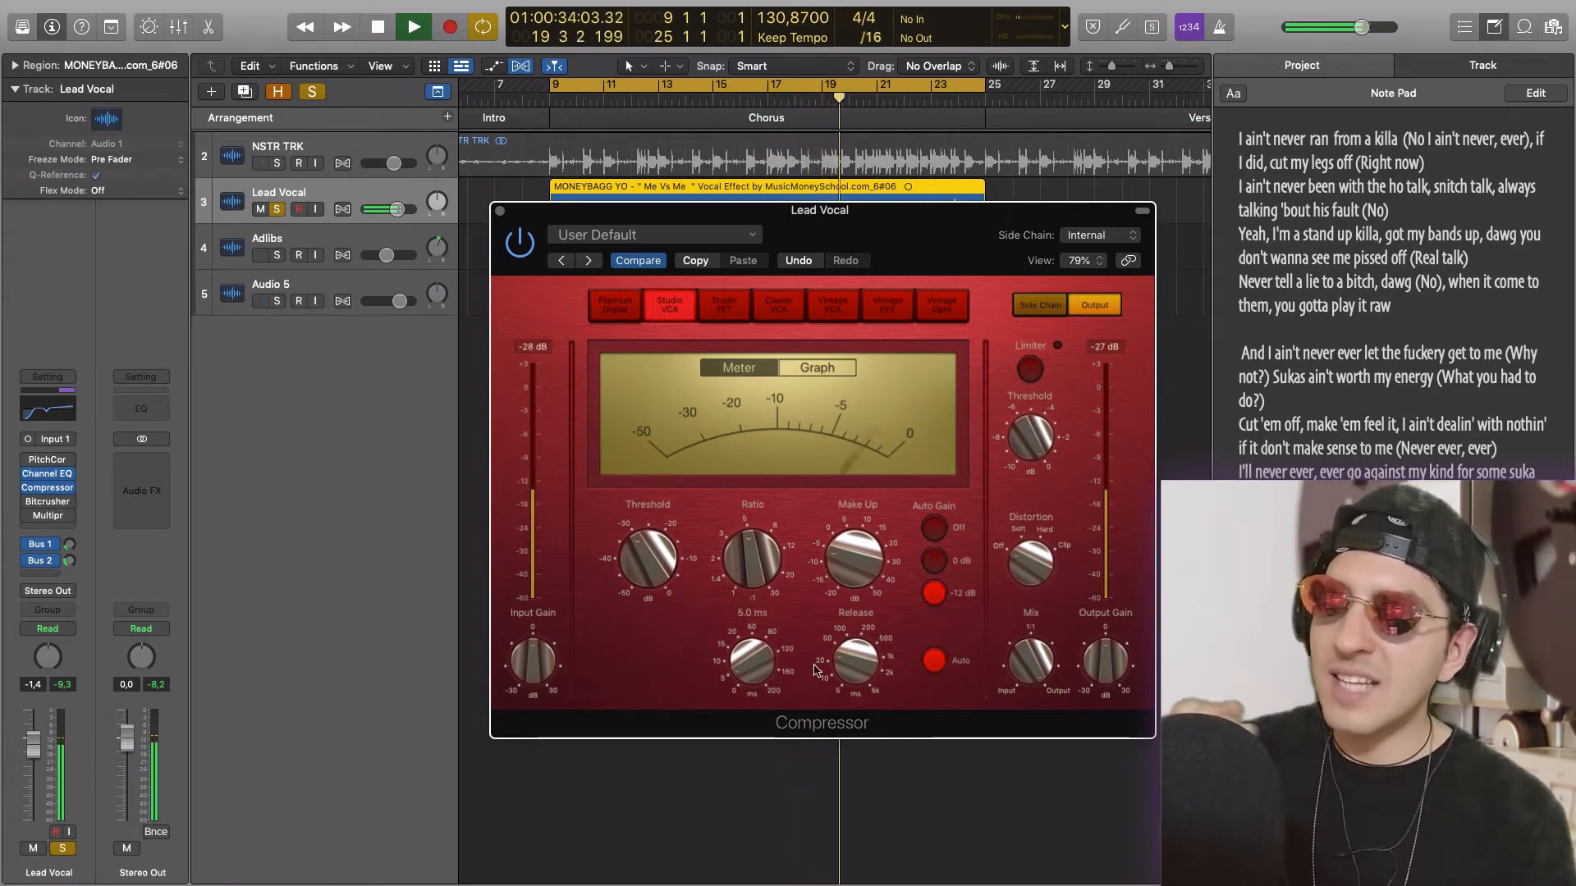
mouse_move(851, 659)
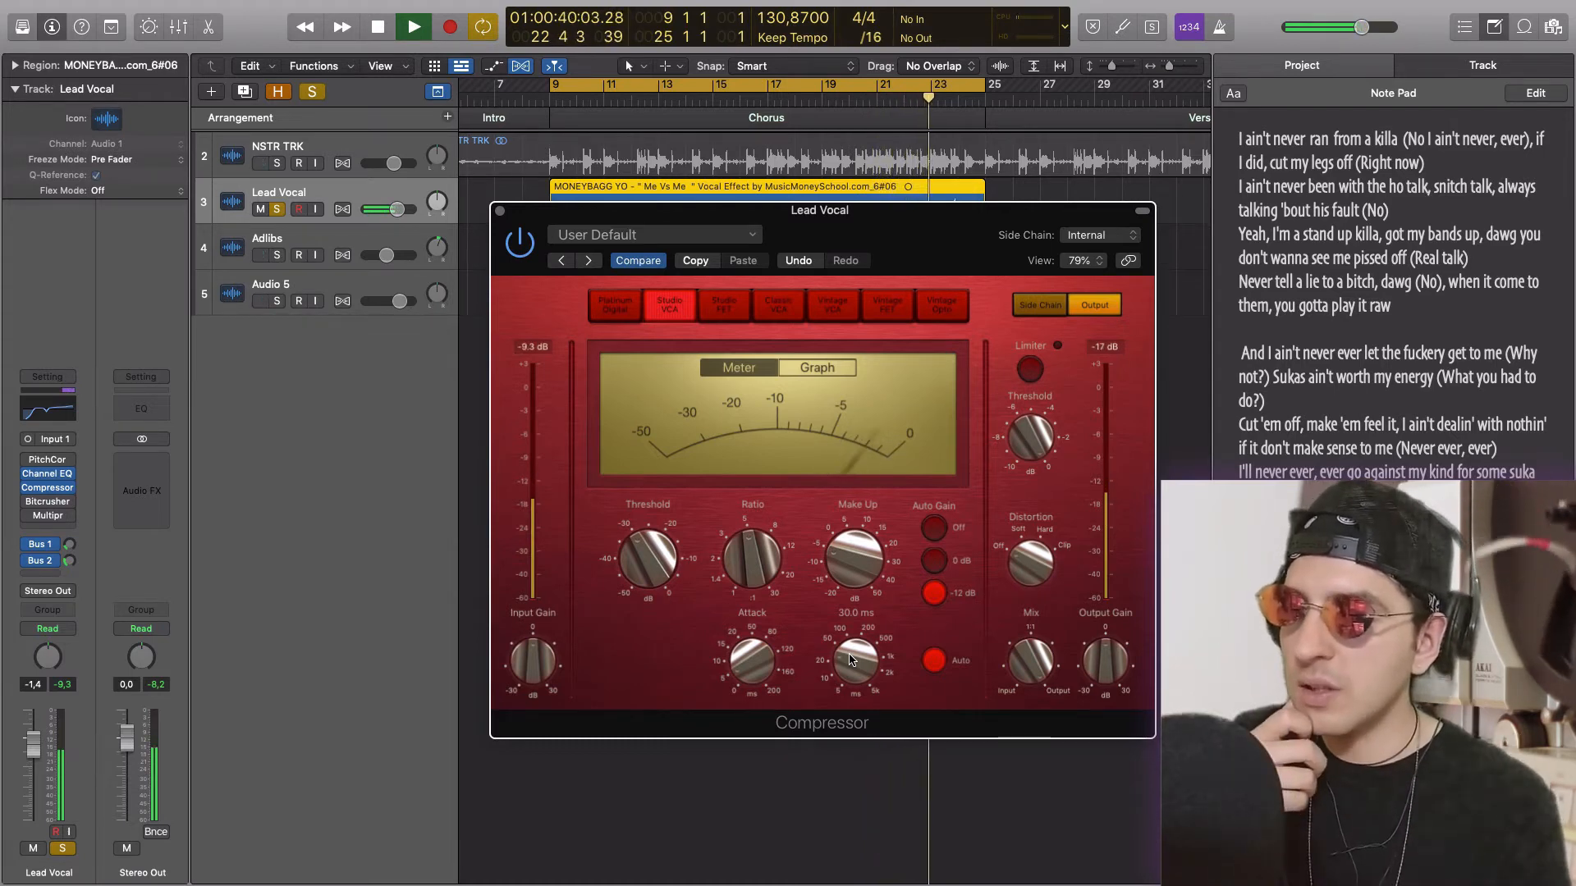
key(space)
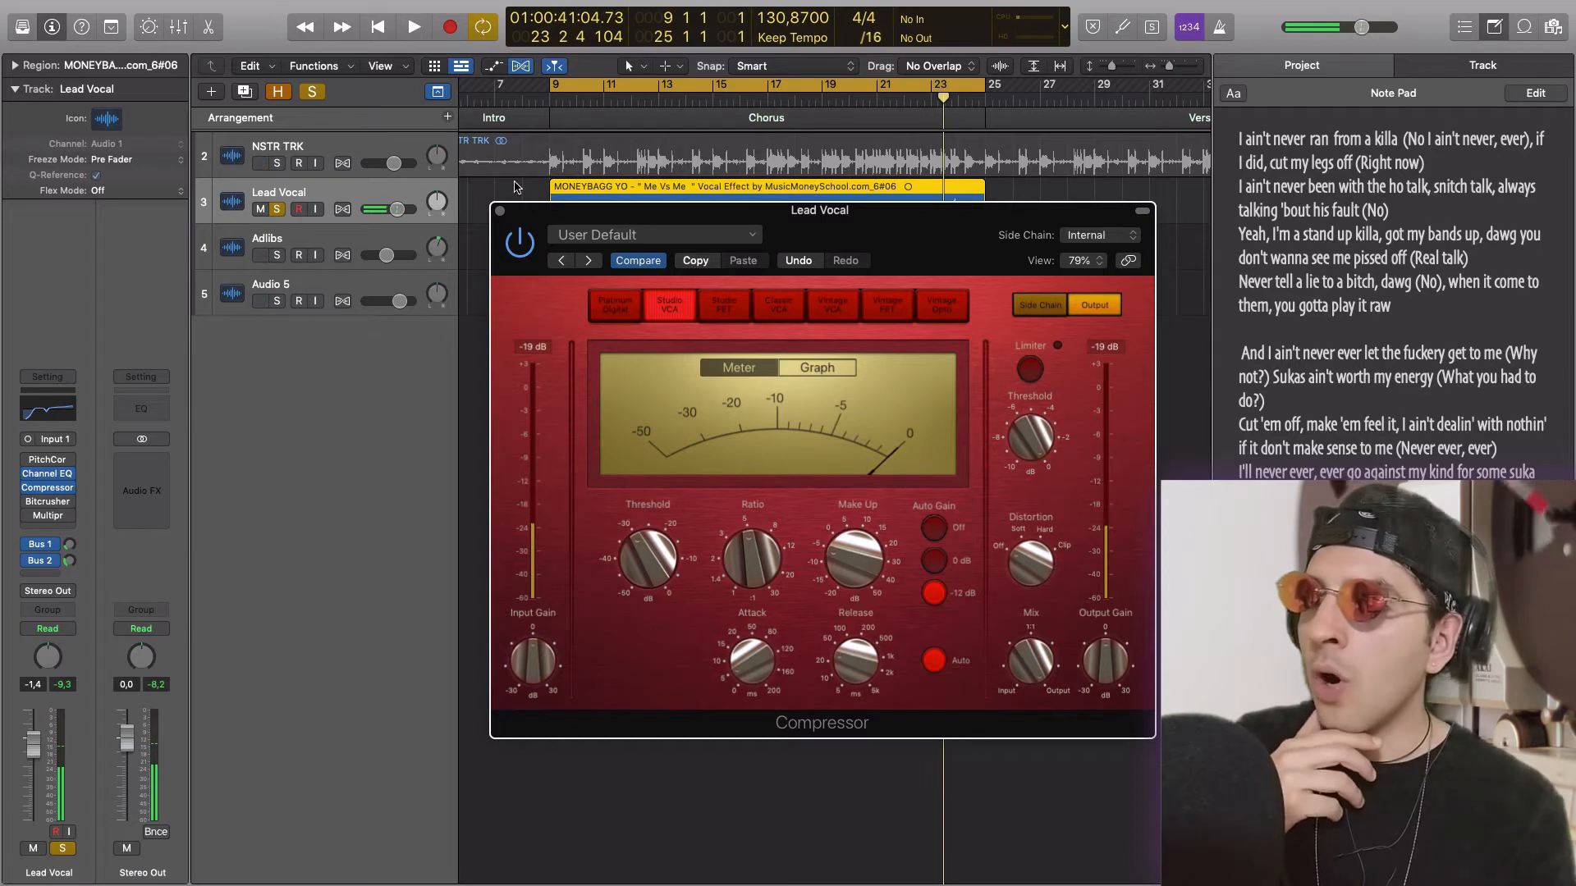
click(500, 212)
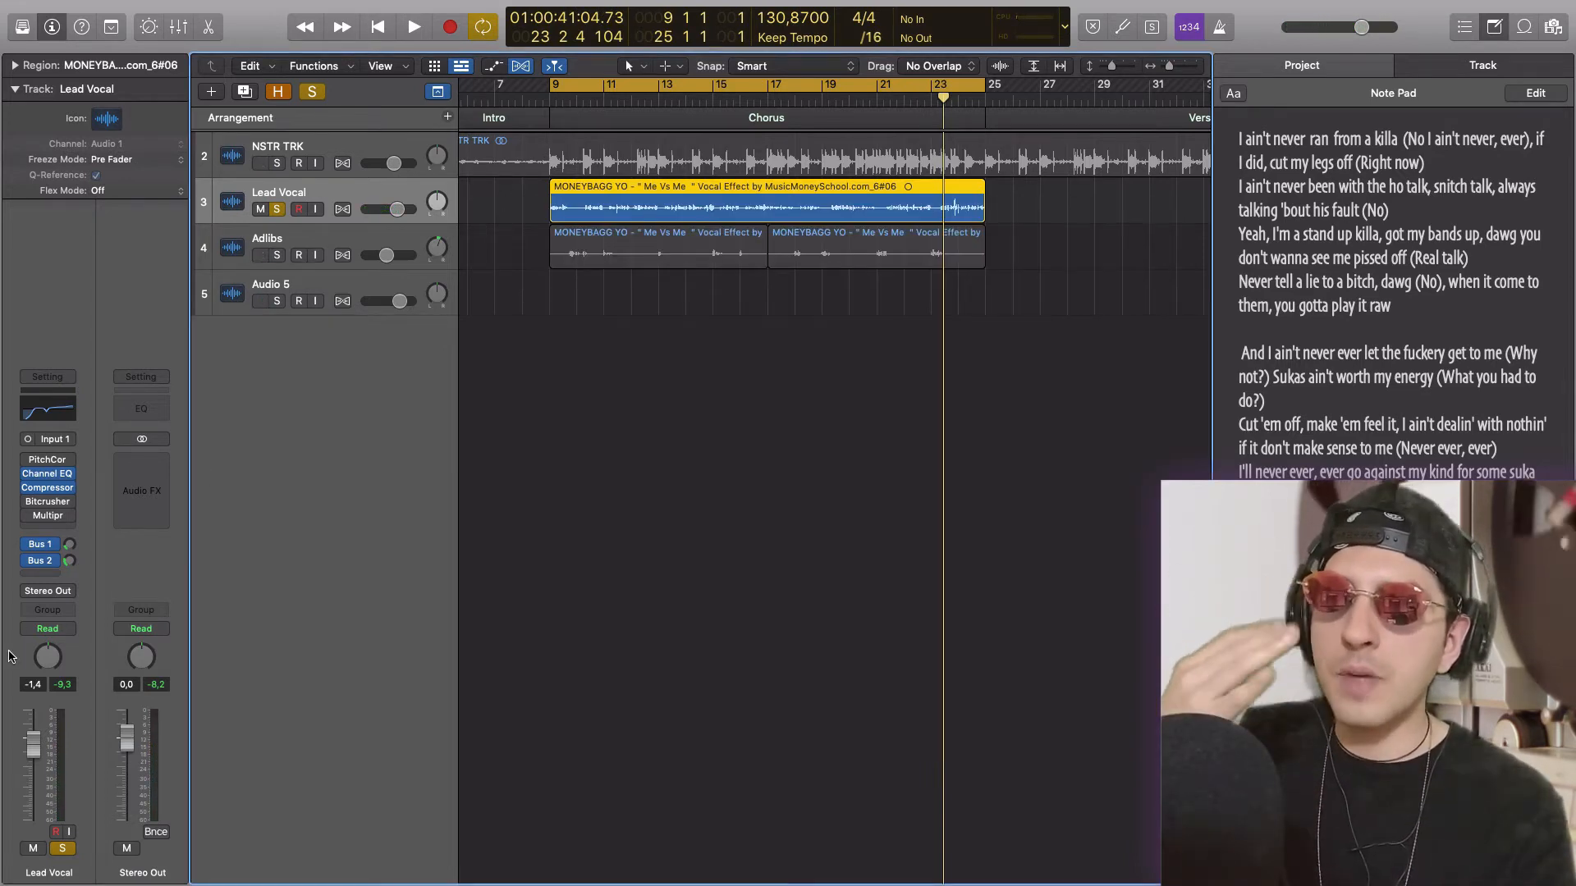
Enable the Lead Vocal's Bitcrusher, audition it with its window clear of the vocal regions, and close it
click(51, 503)
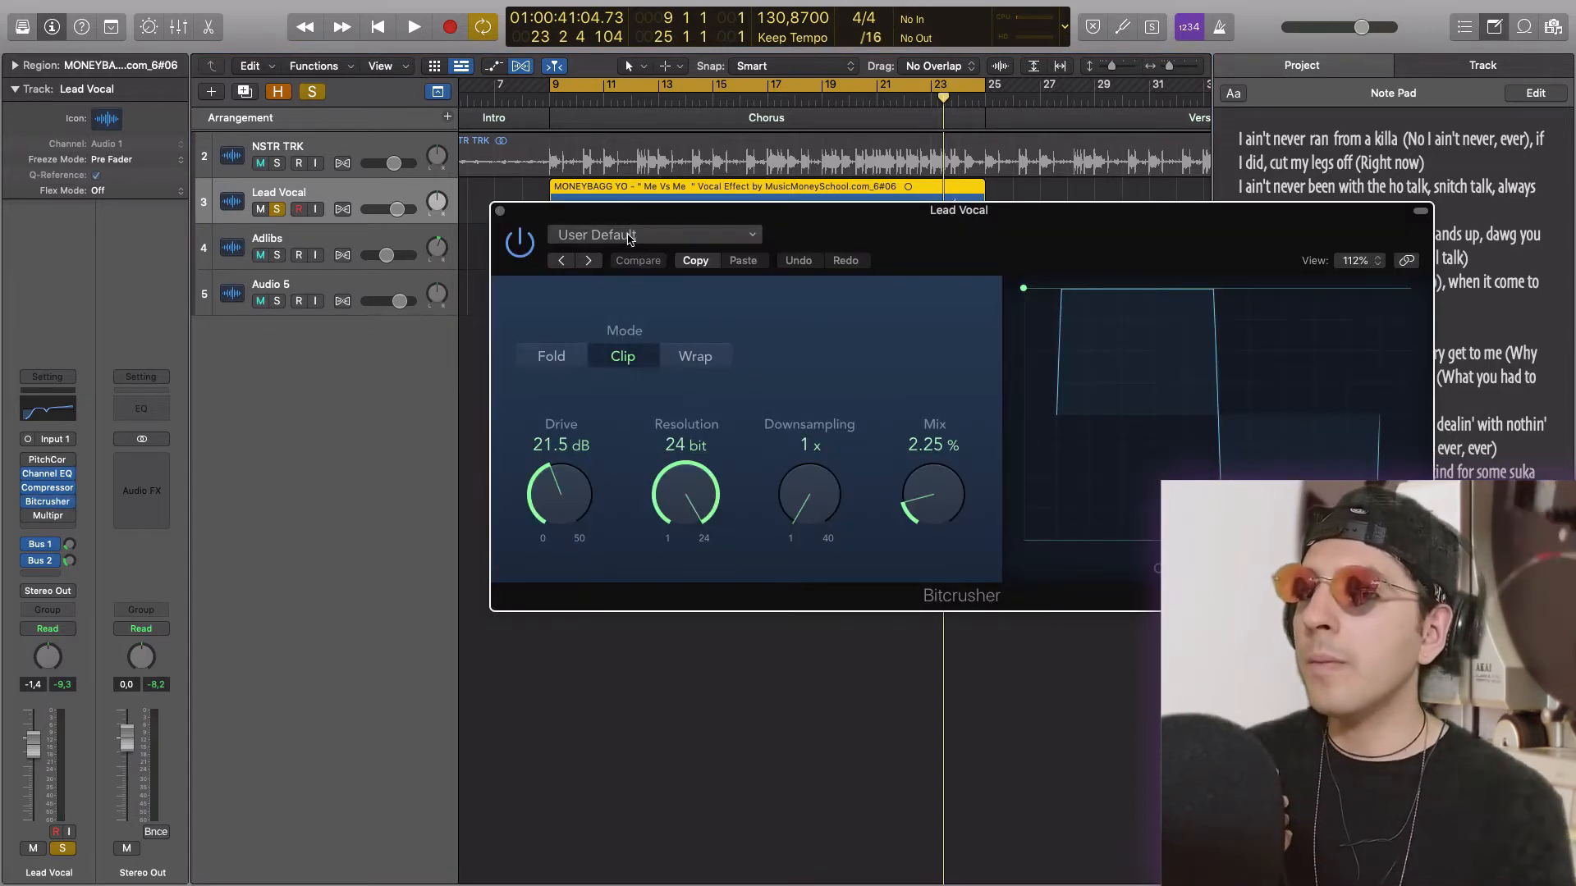
drag(630, 220, 586, 317)
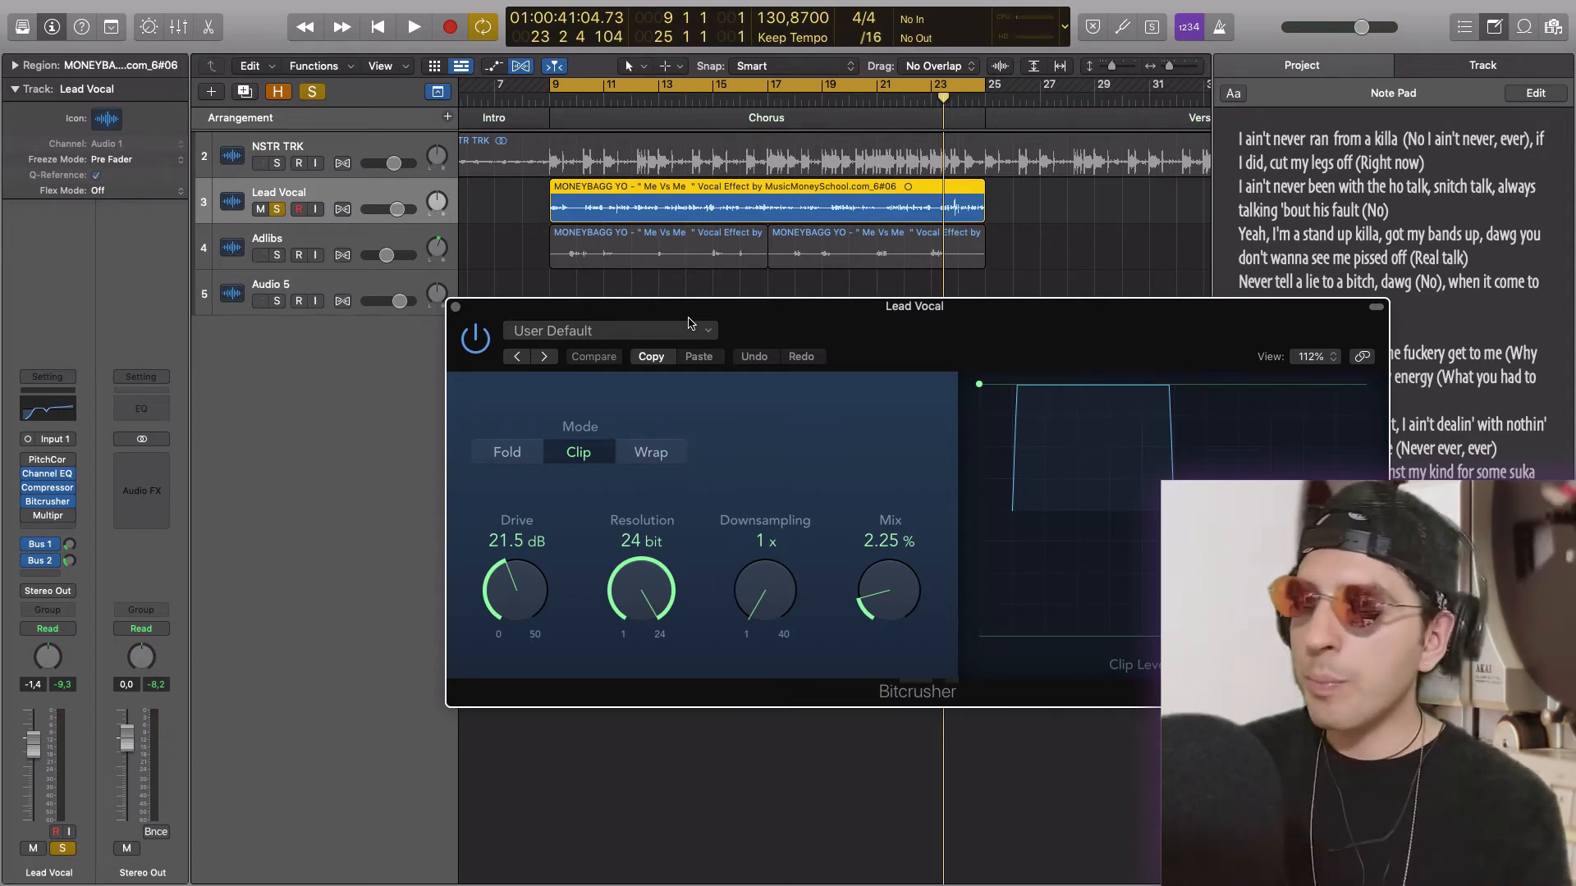
key(space)
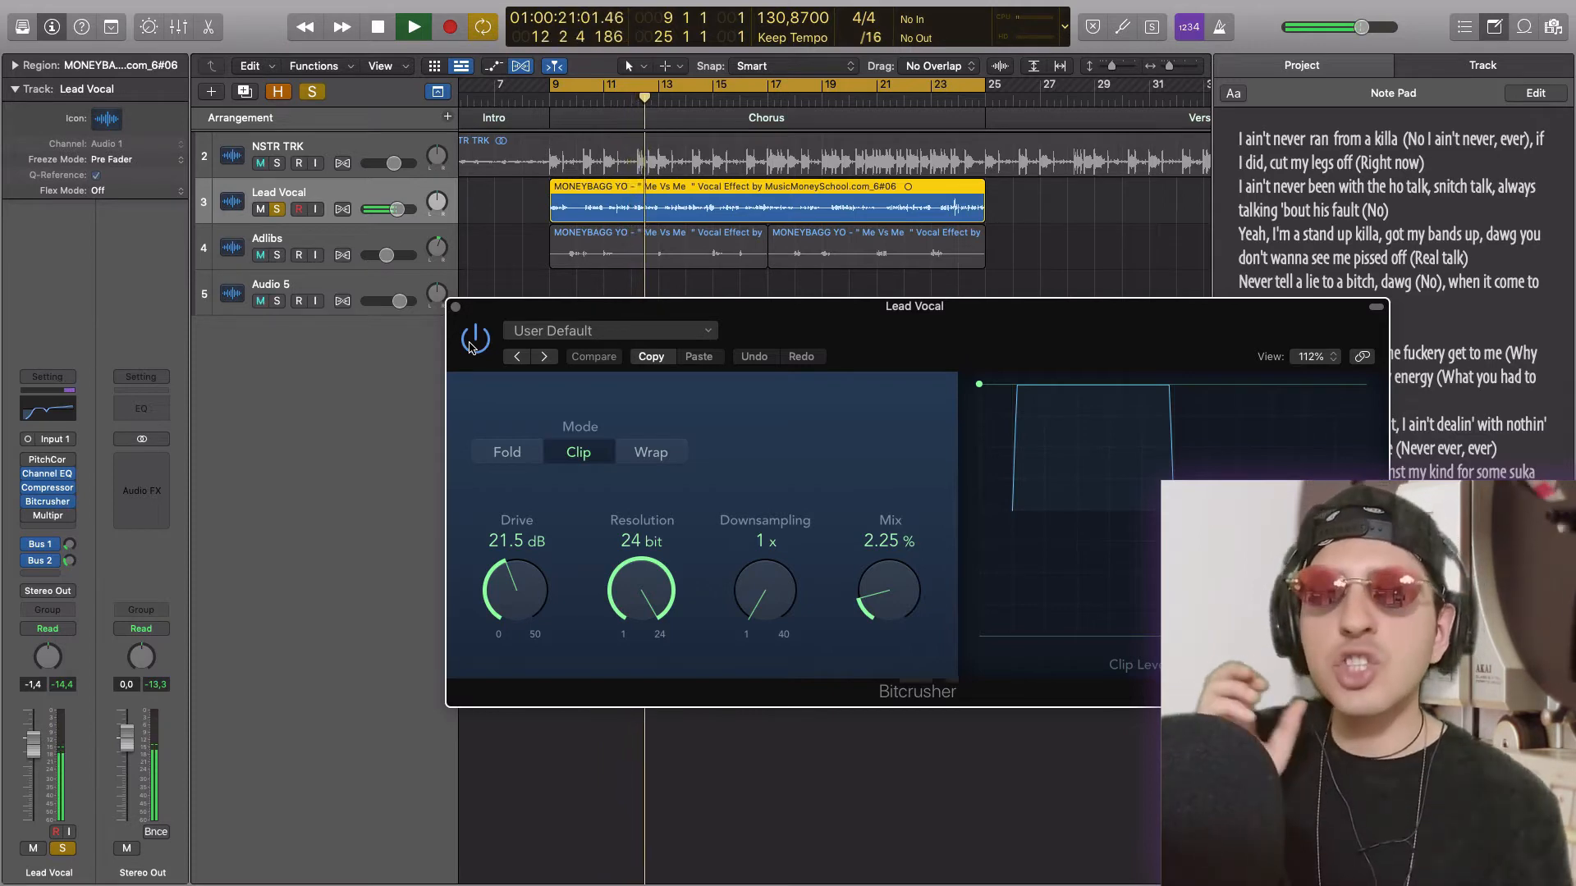
key(space)
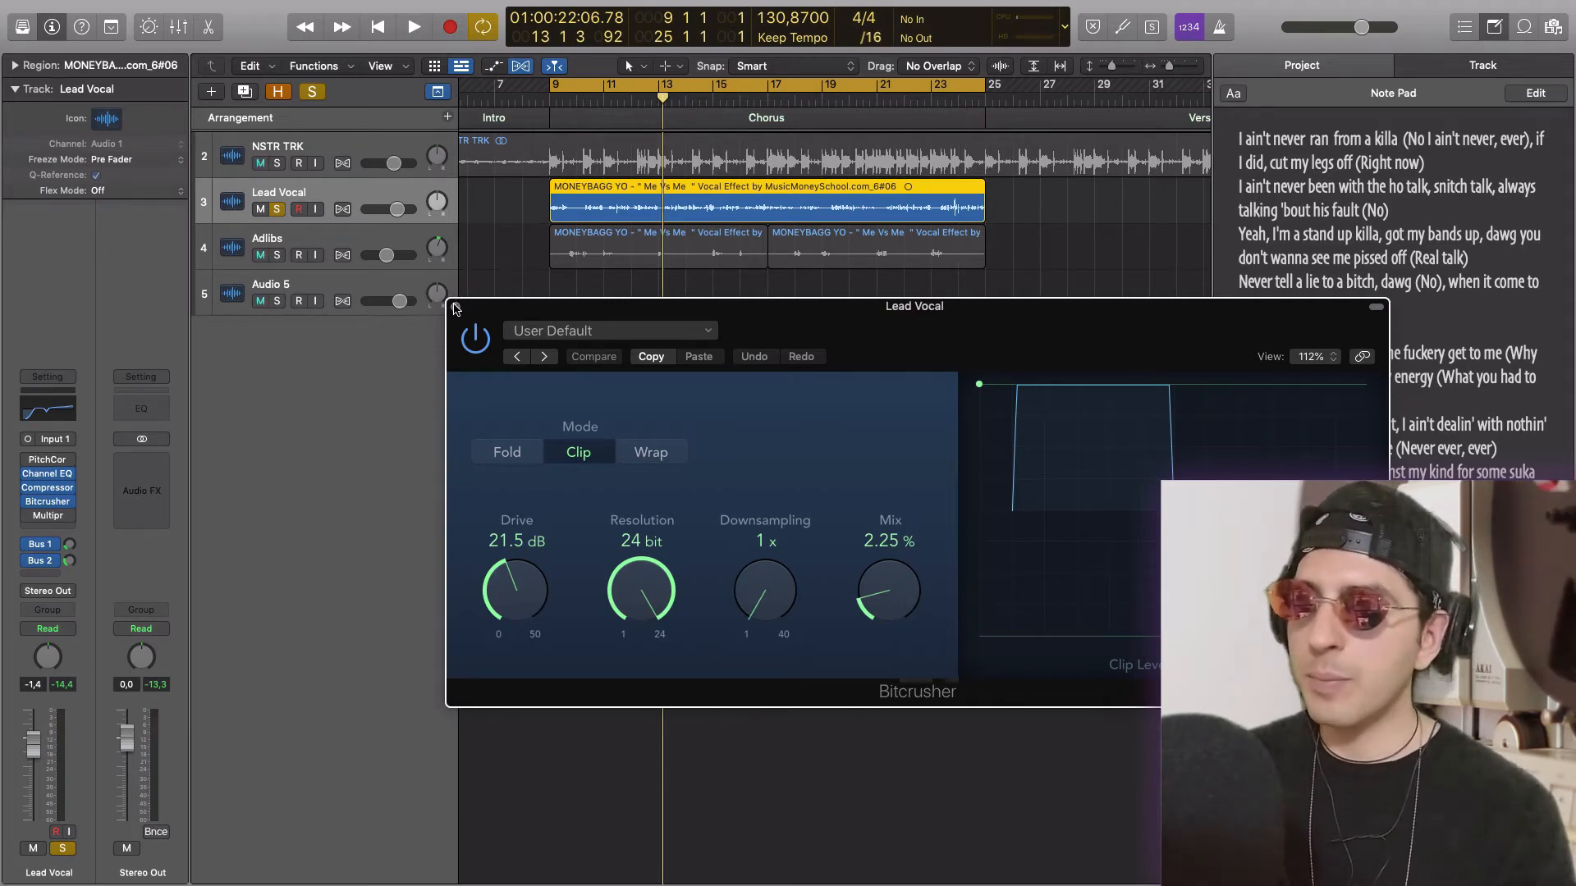
click(456, 309)
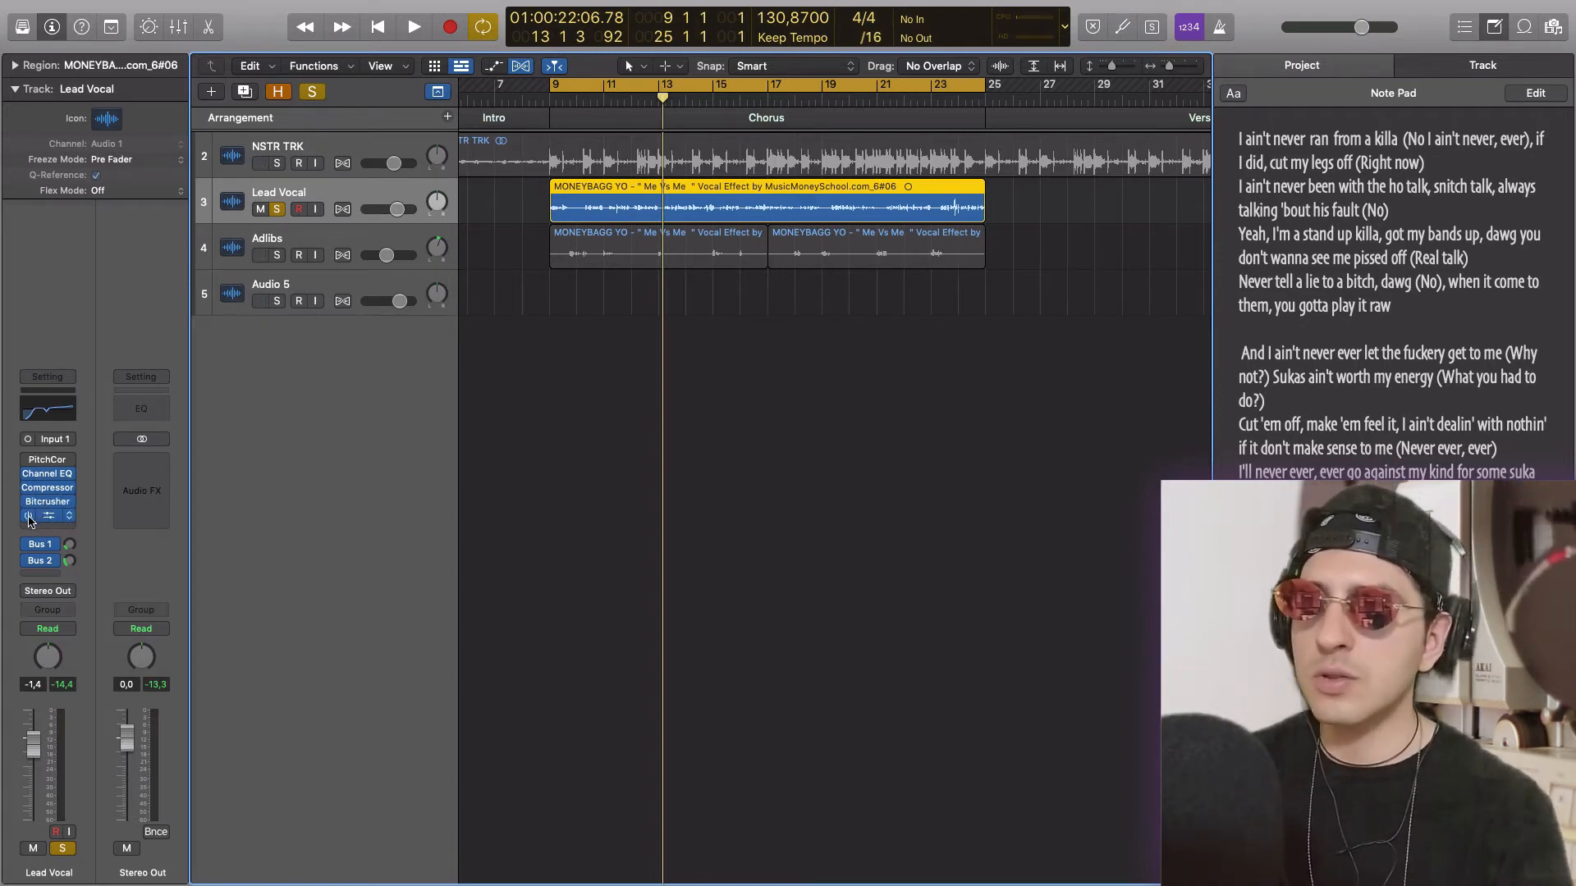
Audition the Lead Vocal around the bypassed Multipressor, enable the Multipressor, and open its settings
key(space)
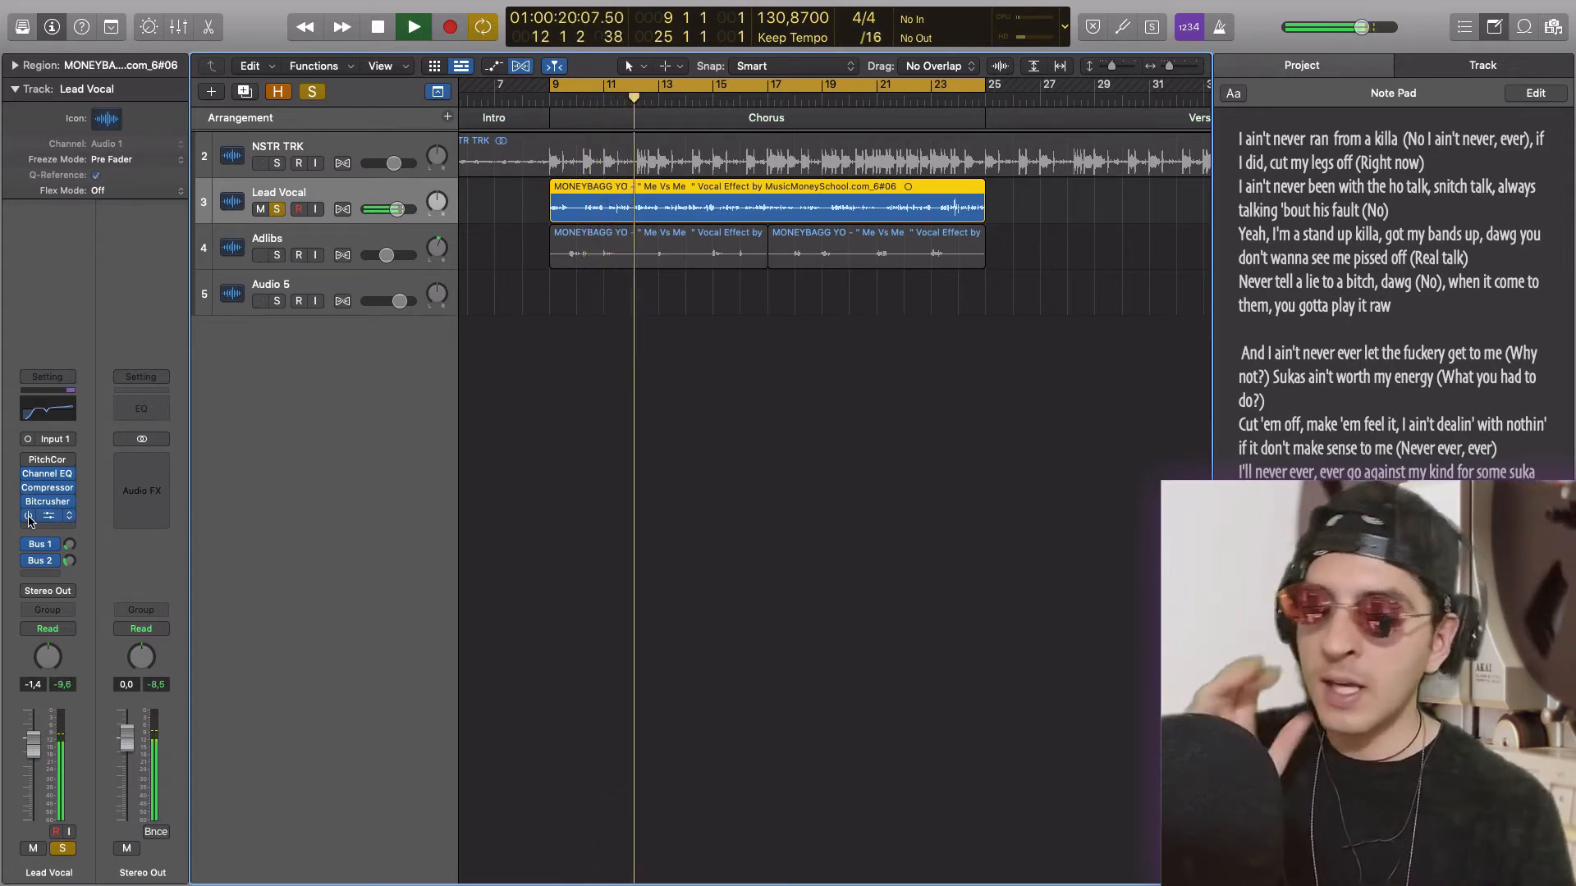
key(space)
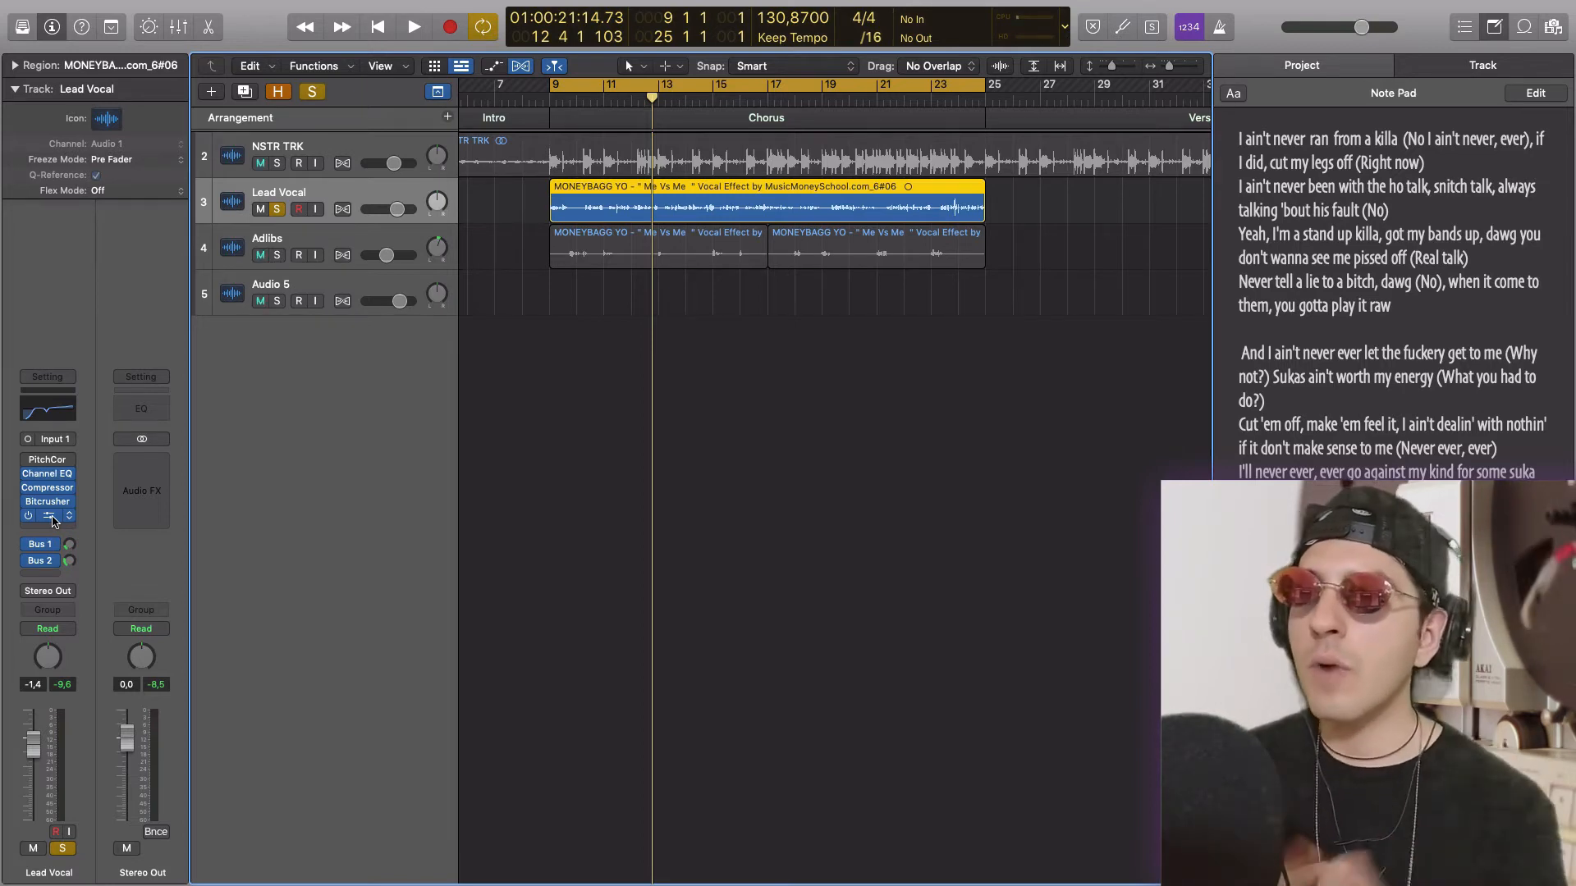
click(49, 515)
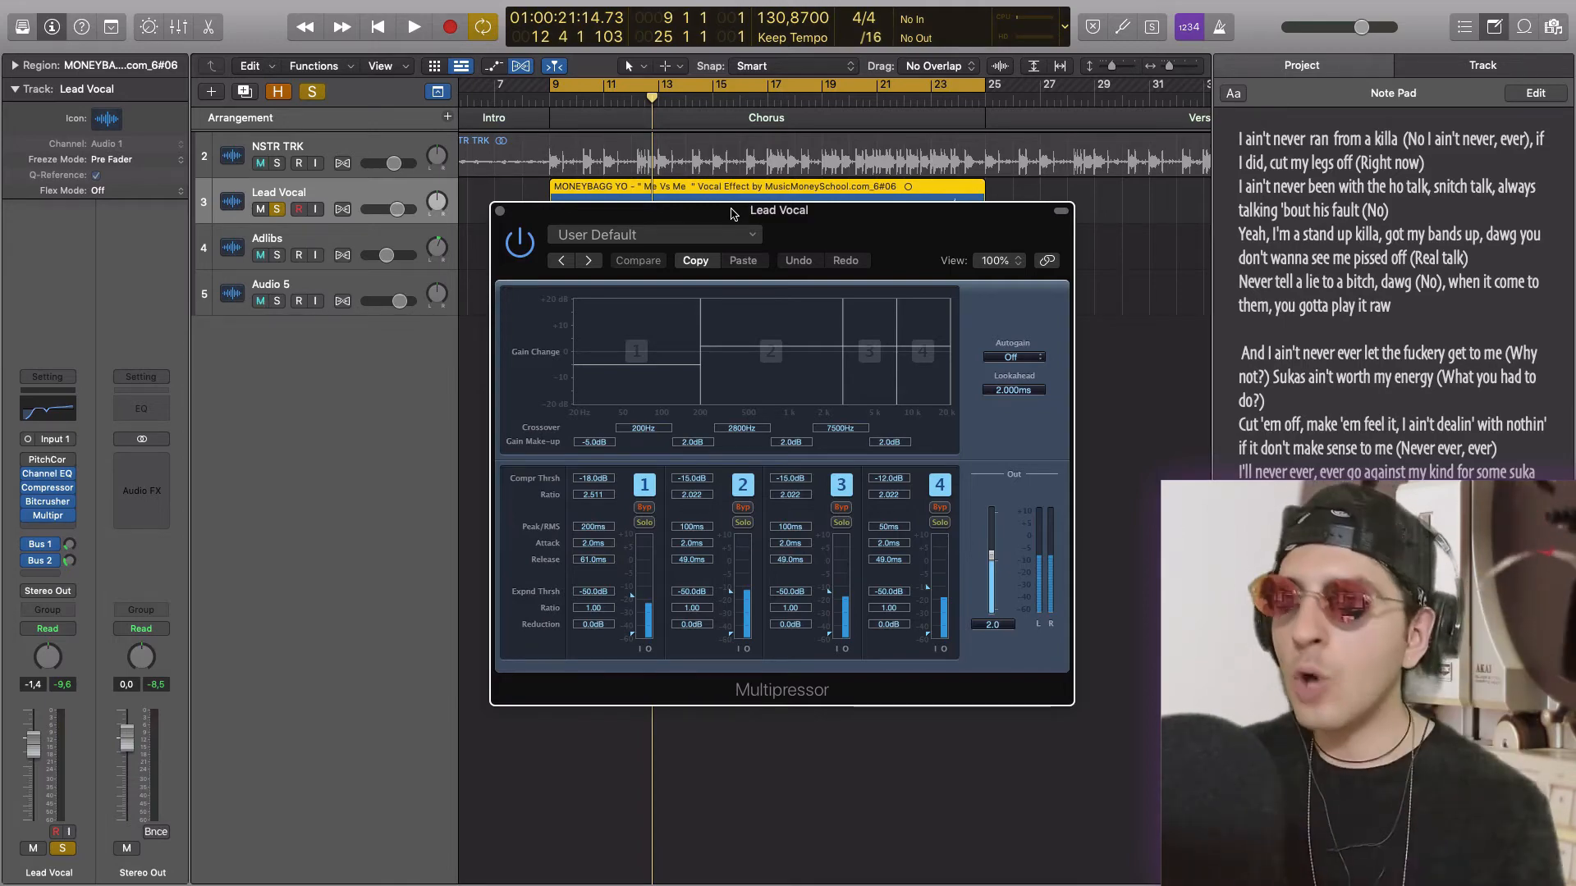
Switch to the browser, look through the Music Money School YouTube channel's uploaded videos, and return to Logic Pro
click(436, 848)
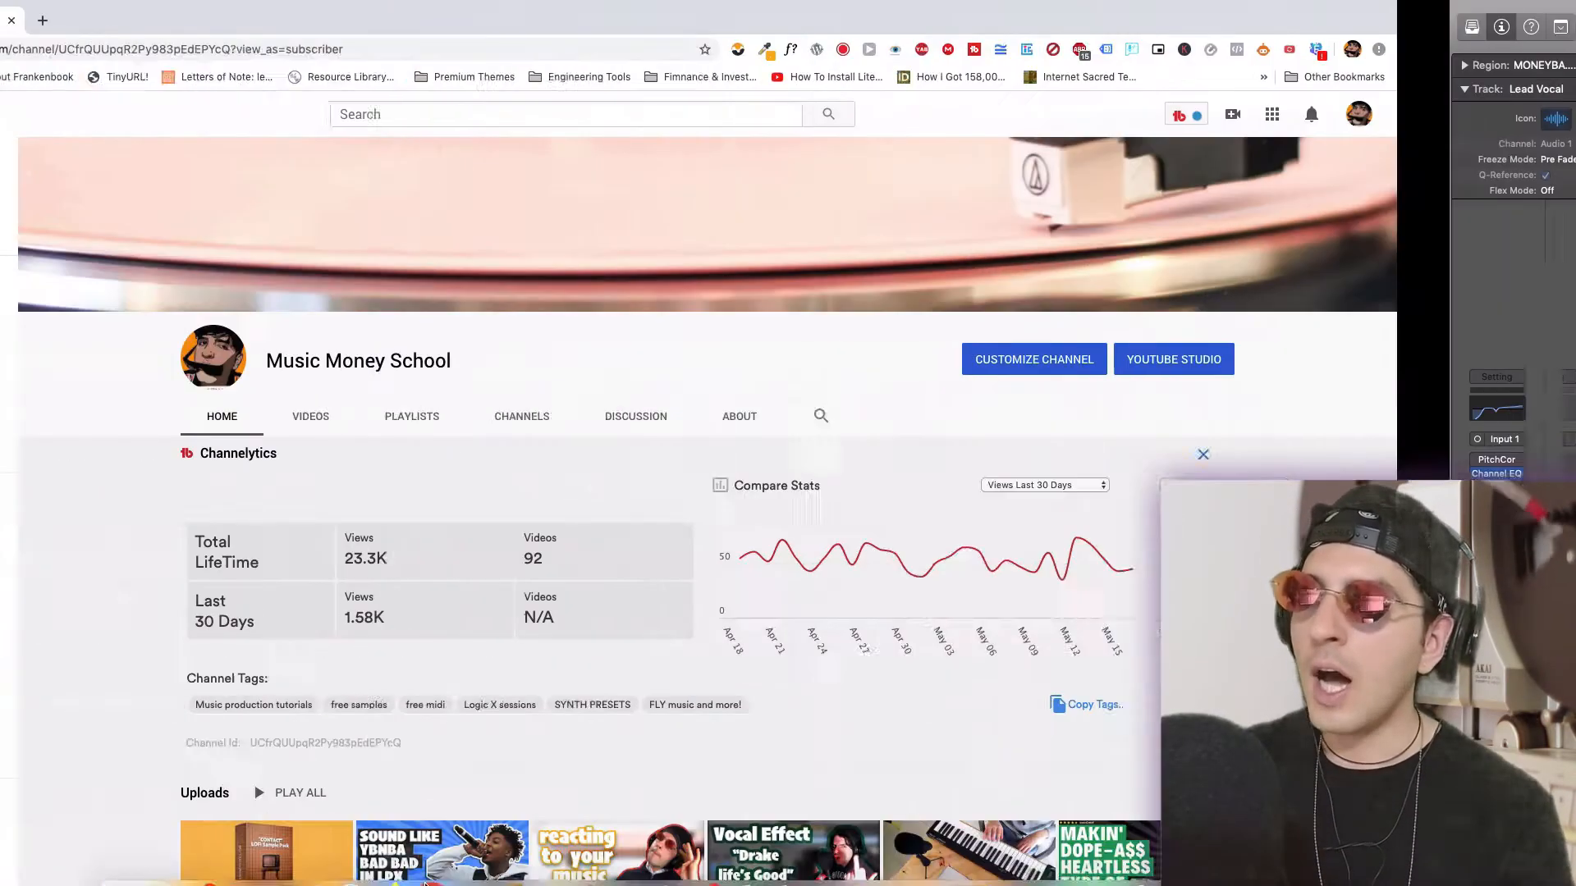
click(507, 422)
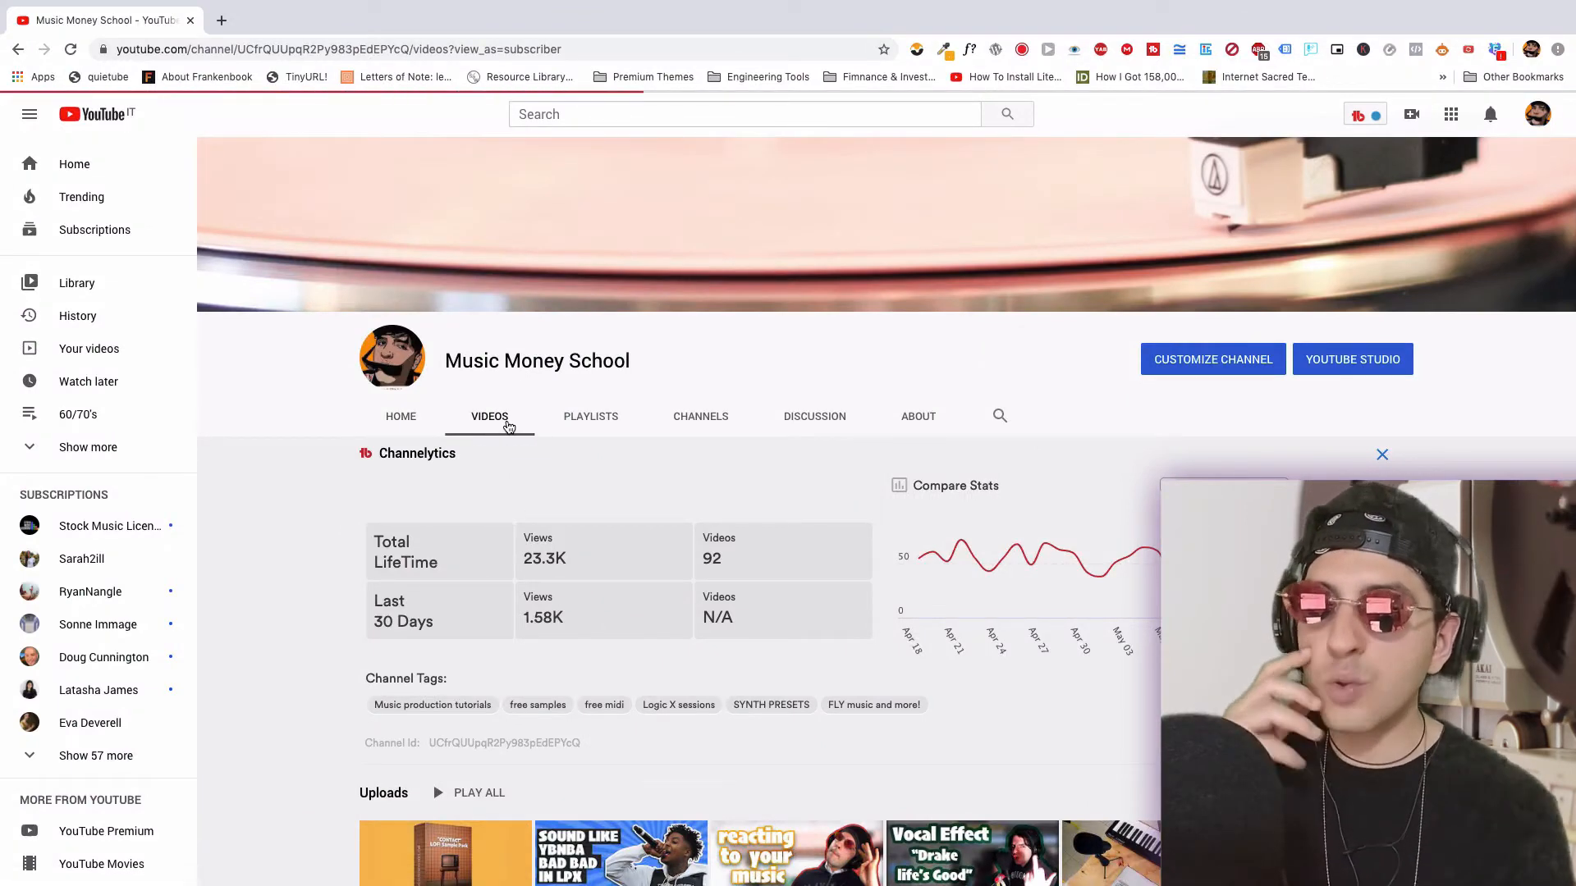
scroll(652, 480, down, 2)
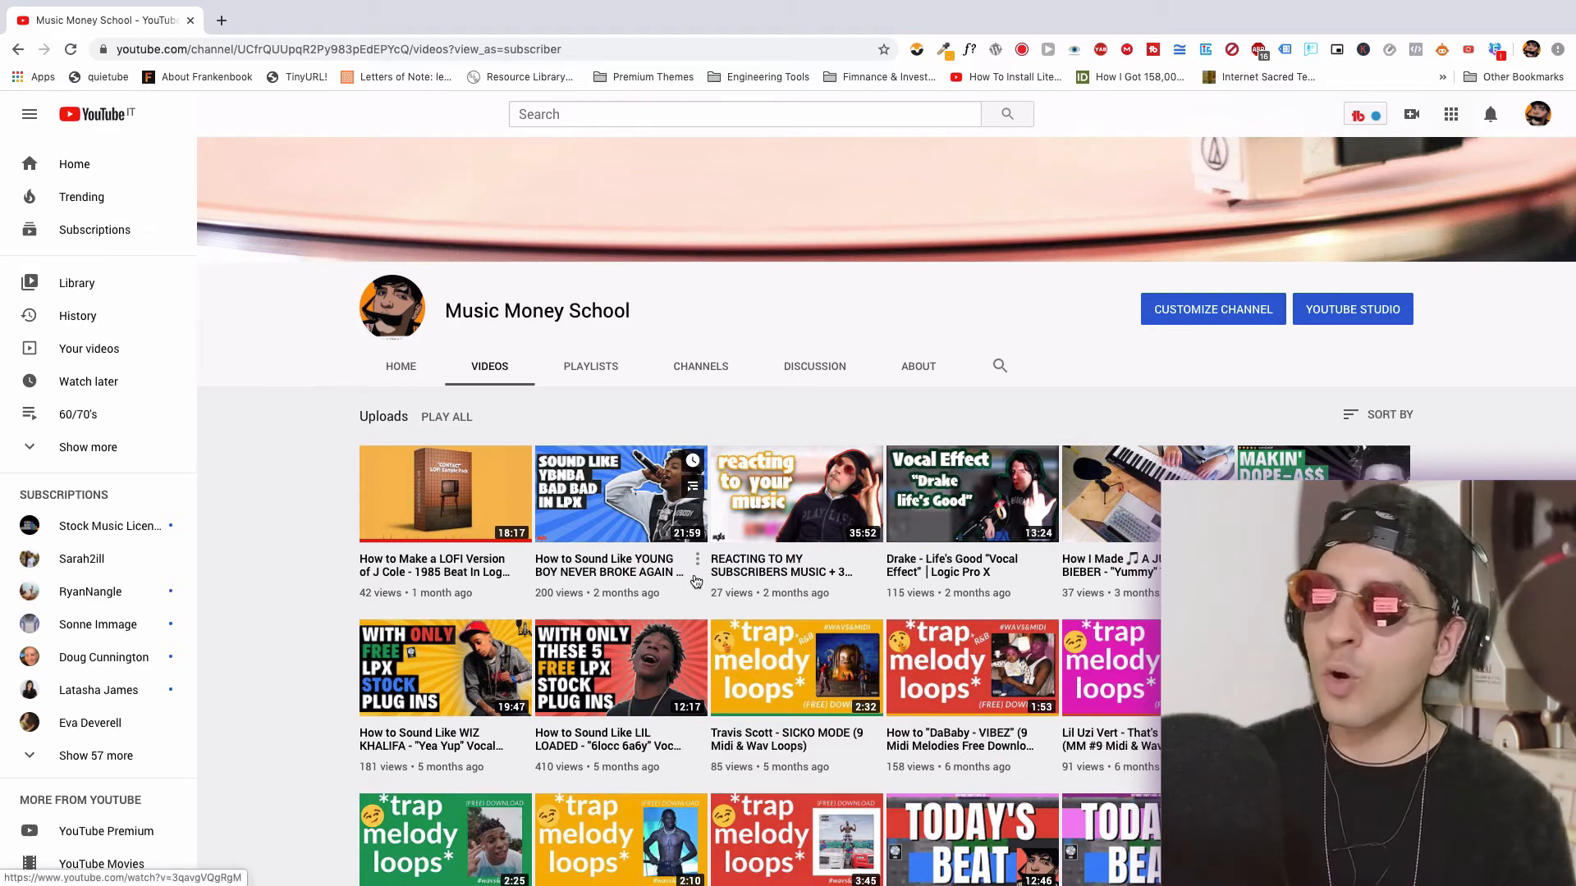
mouse_move(1042, 882)
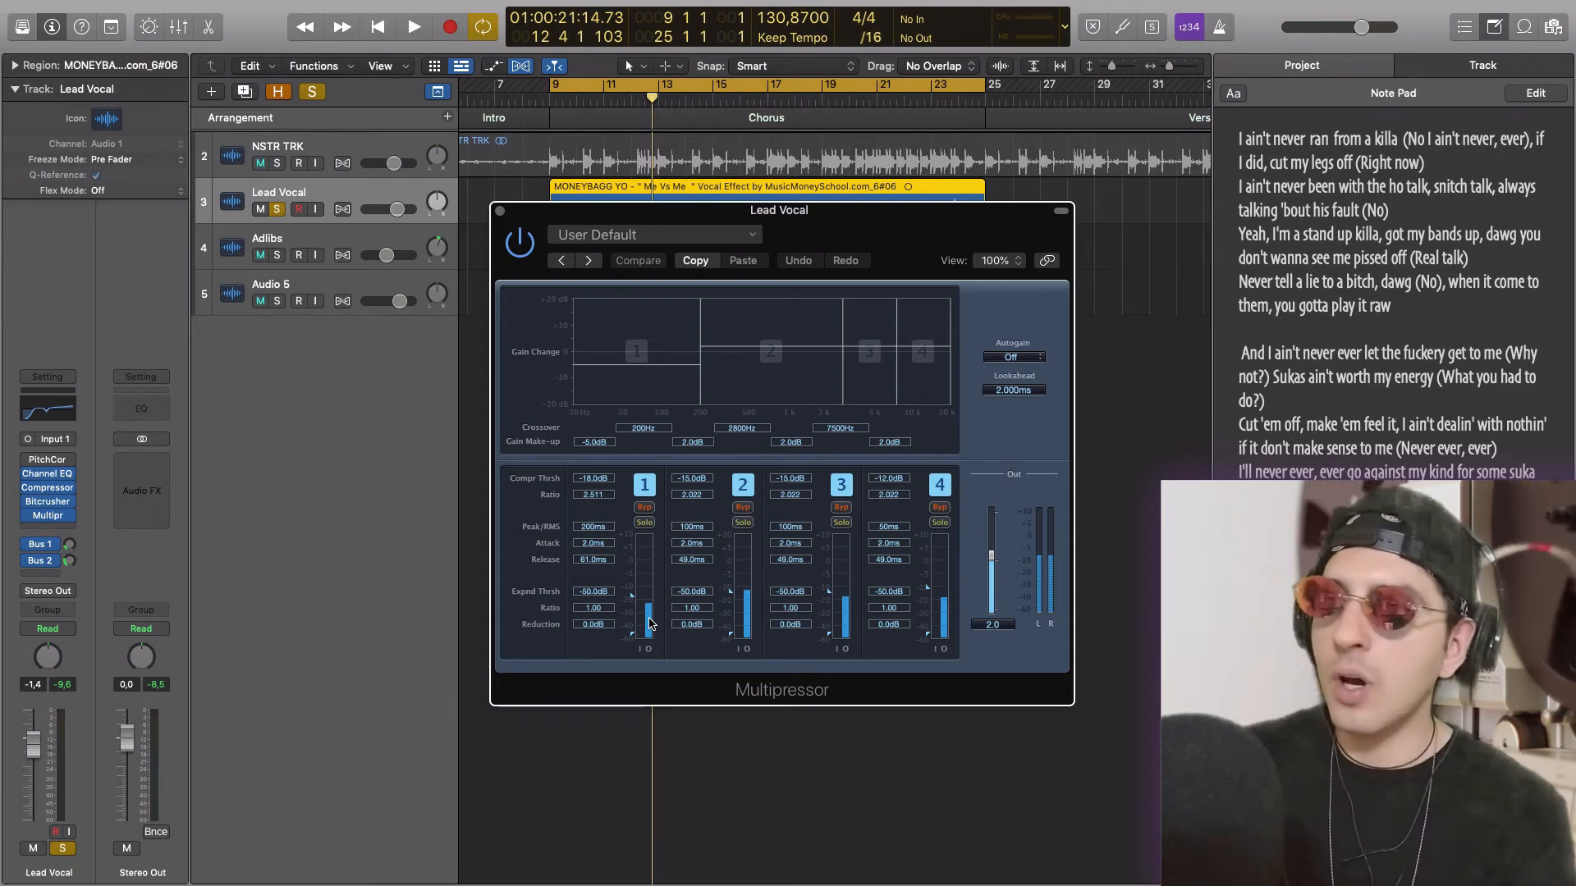
Place the Multipressor window clear of the Lead Vocal region and play the vocal to watch the four bands' gain changes
drag(726, 221, 716, 259)
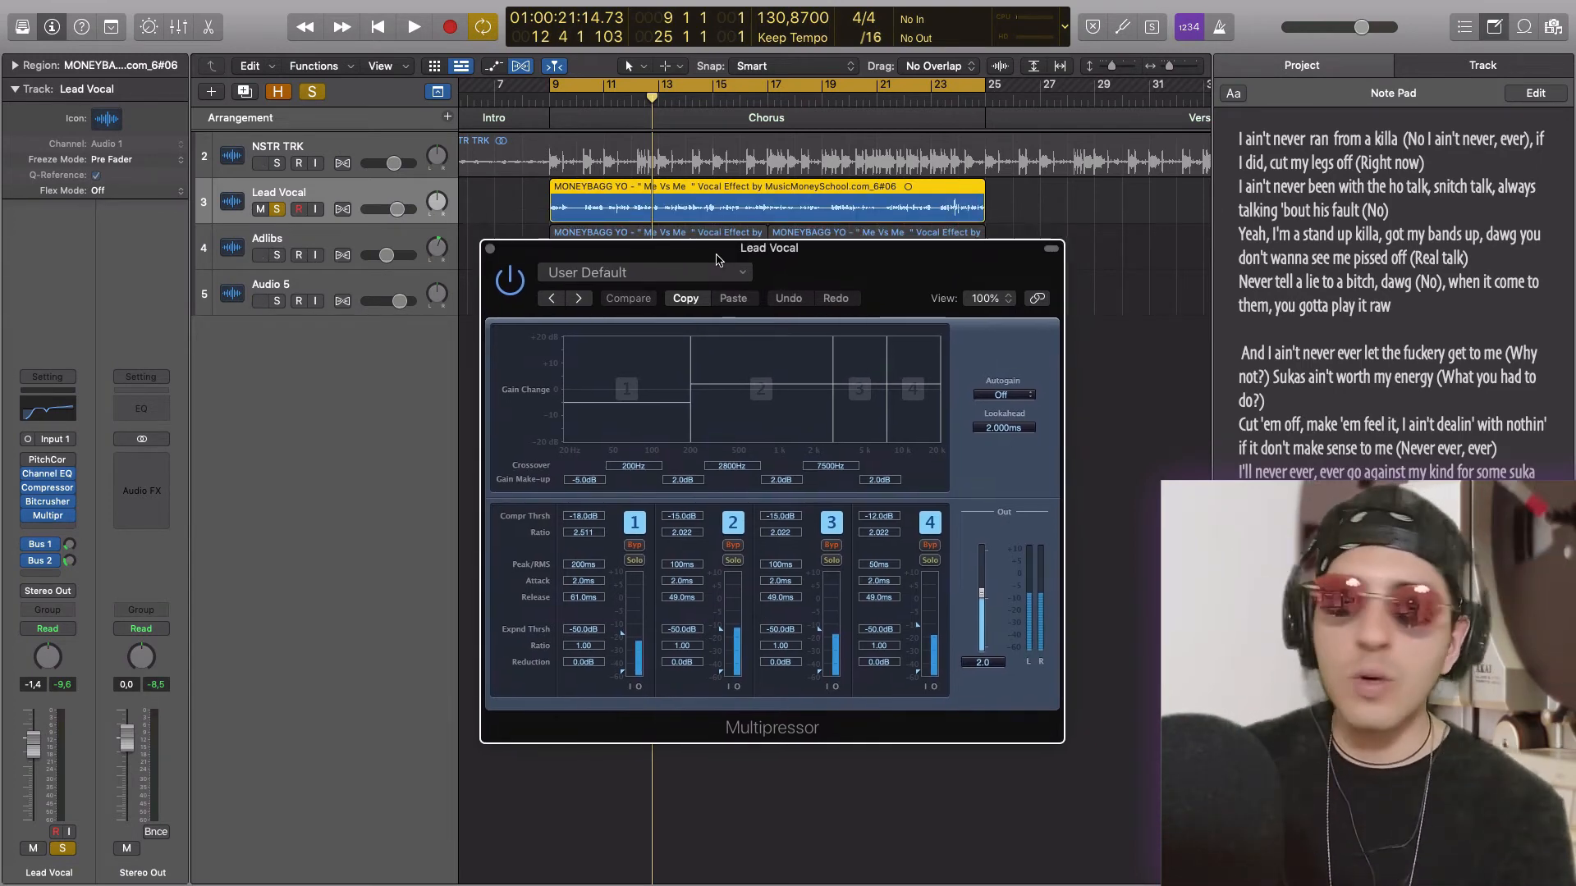
key(space)
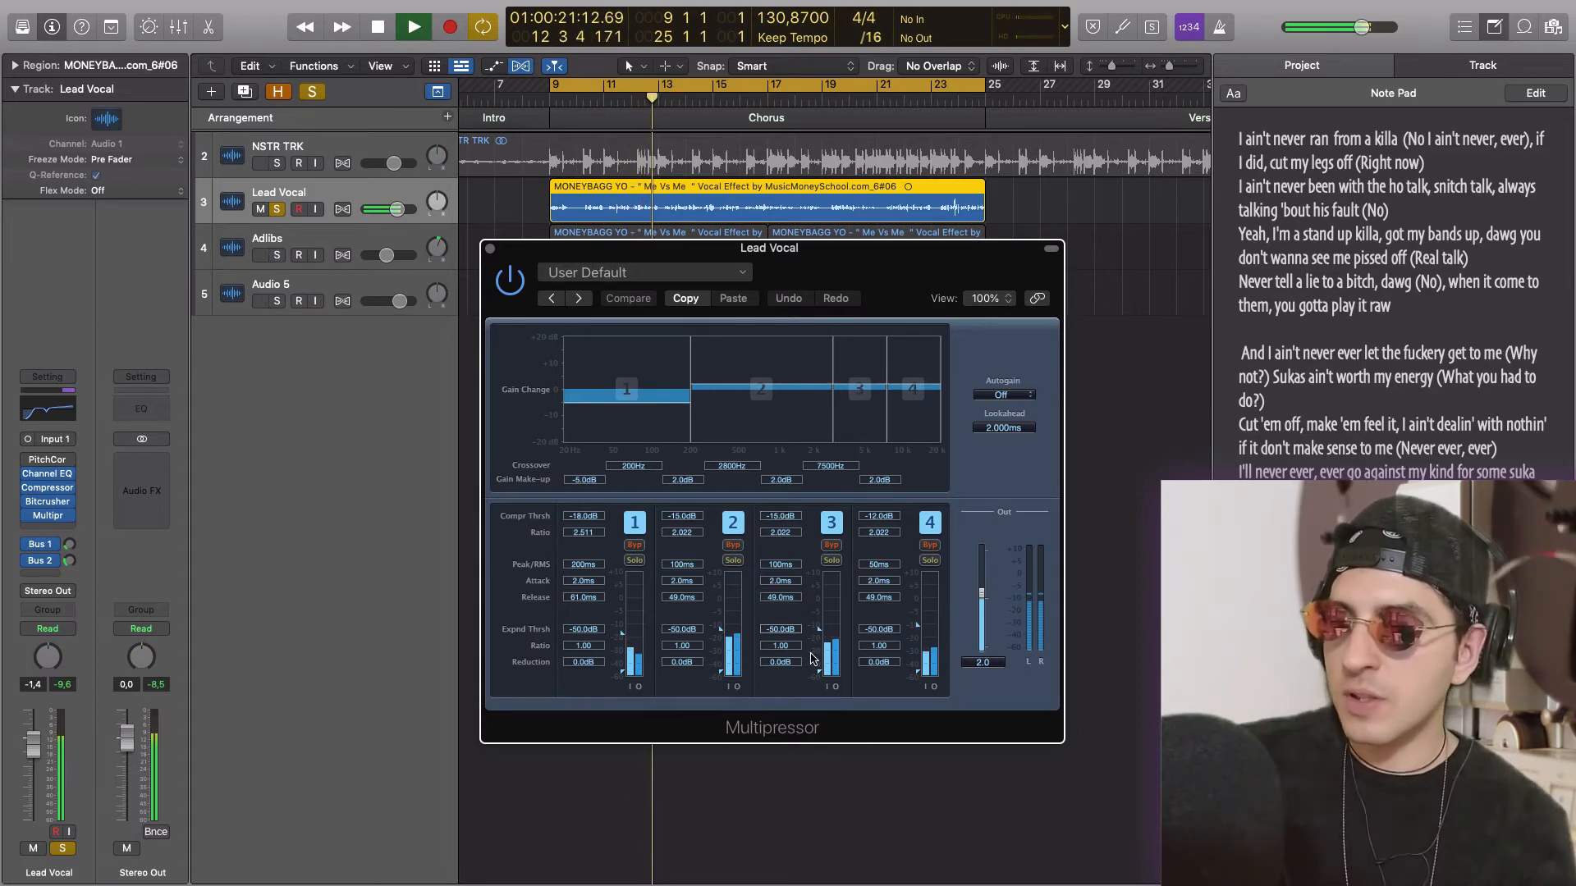
key(space)
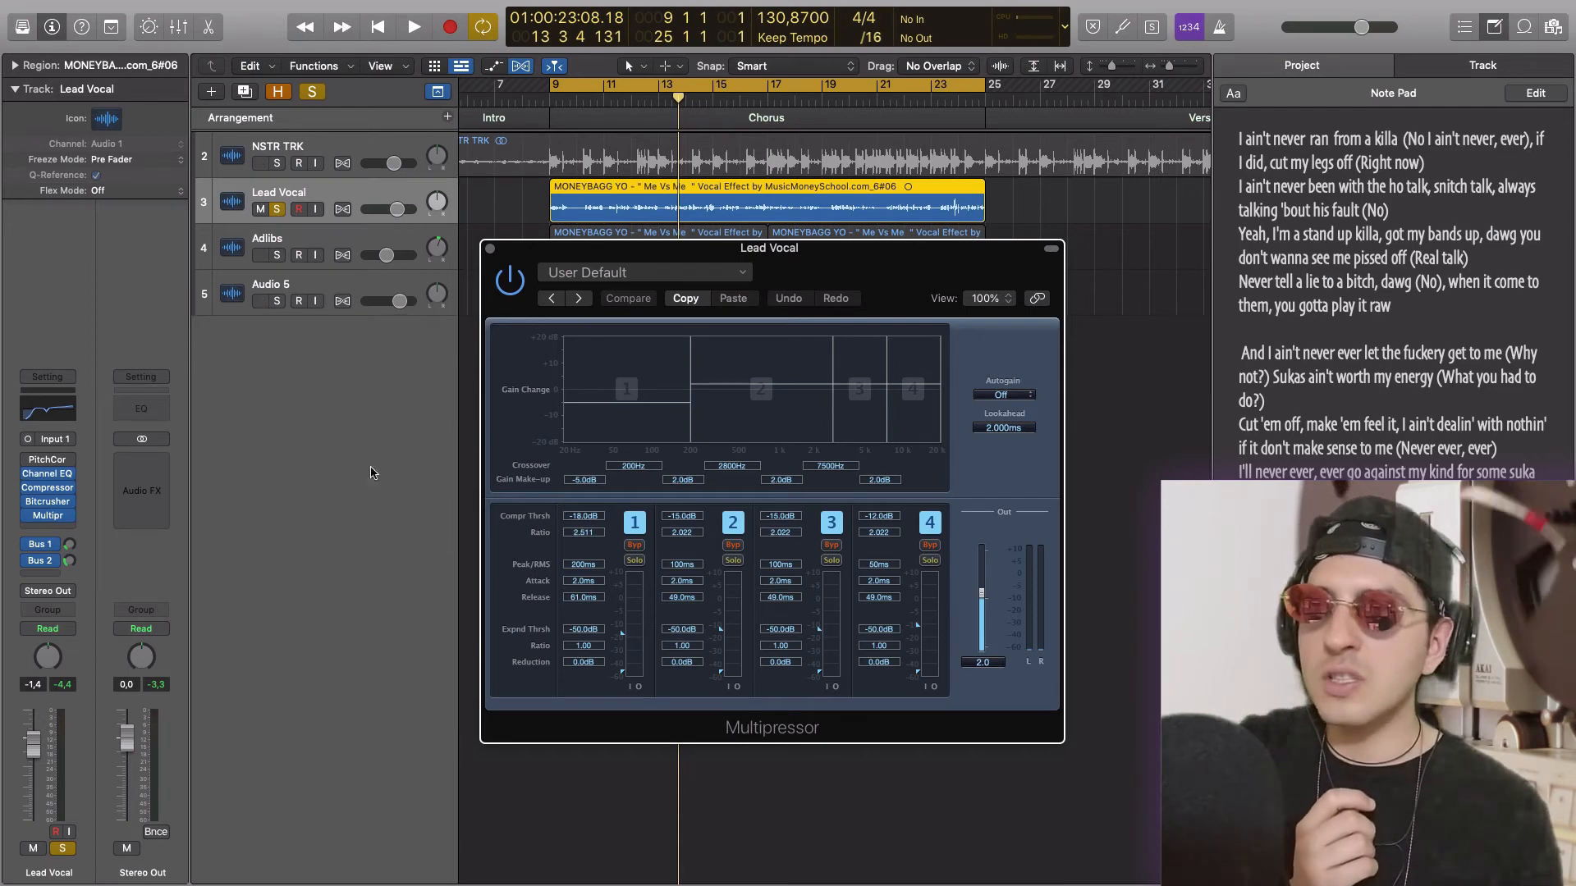
Play the vocal while reviewing the Lead Vocal's Channel EQ and Multipressor, ending with playback stopped and both plug-ins closed
click(47, 474)
key(space)
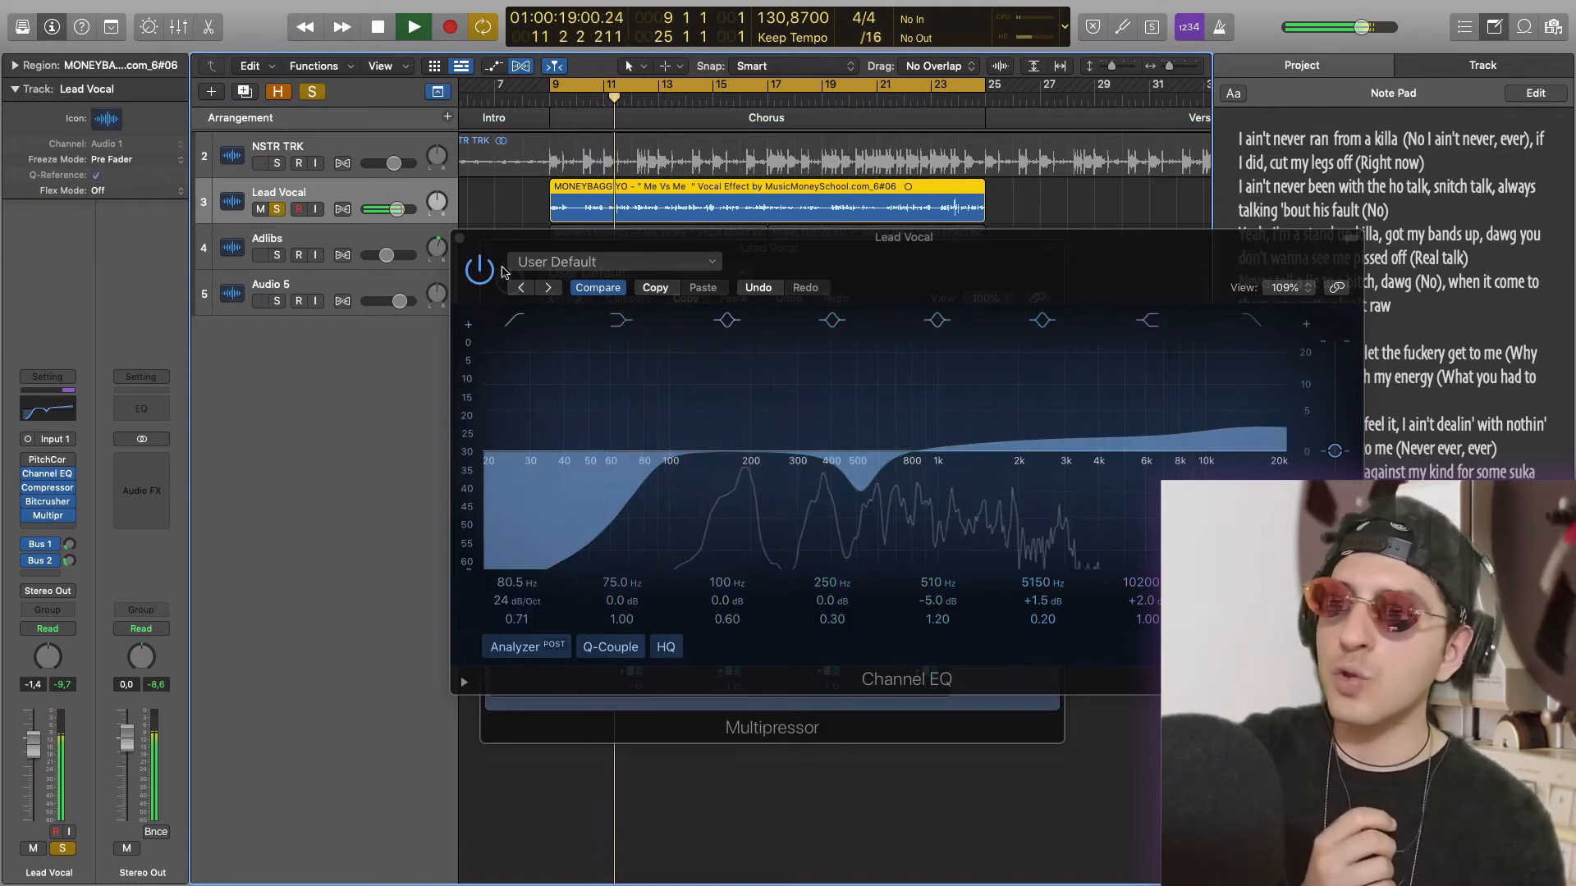
click(458, 239)
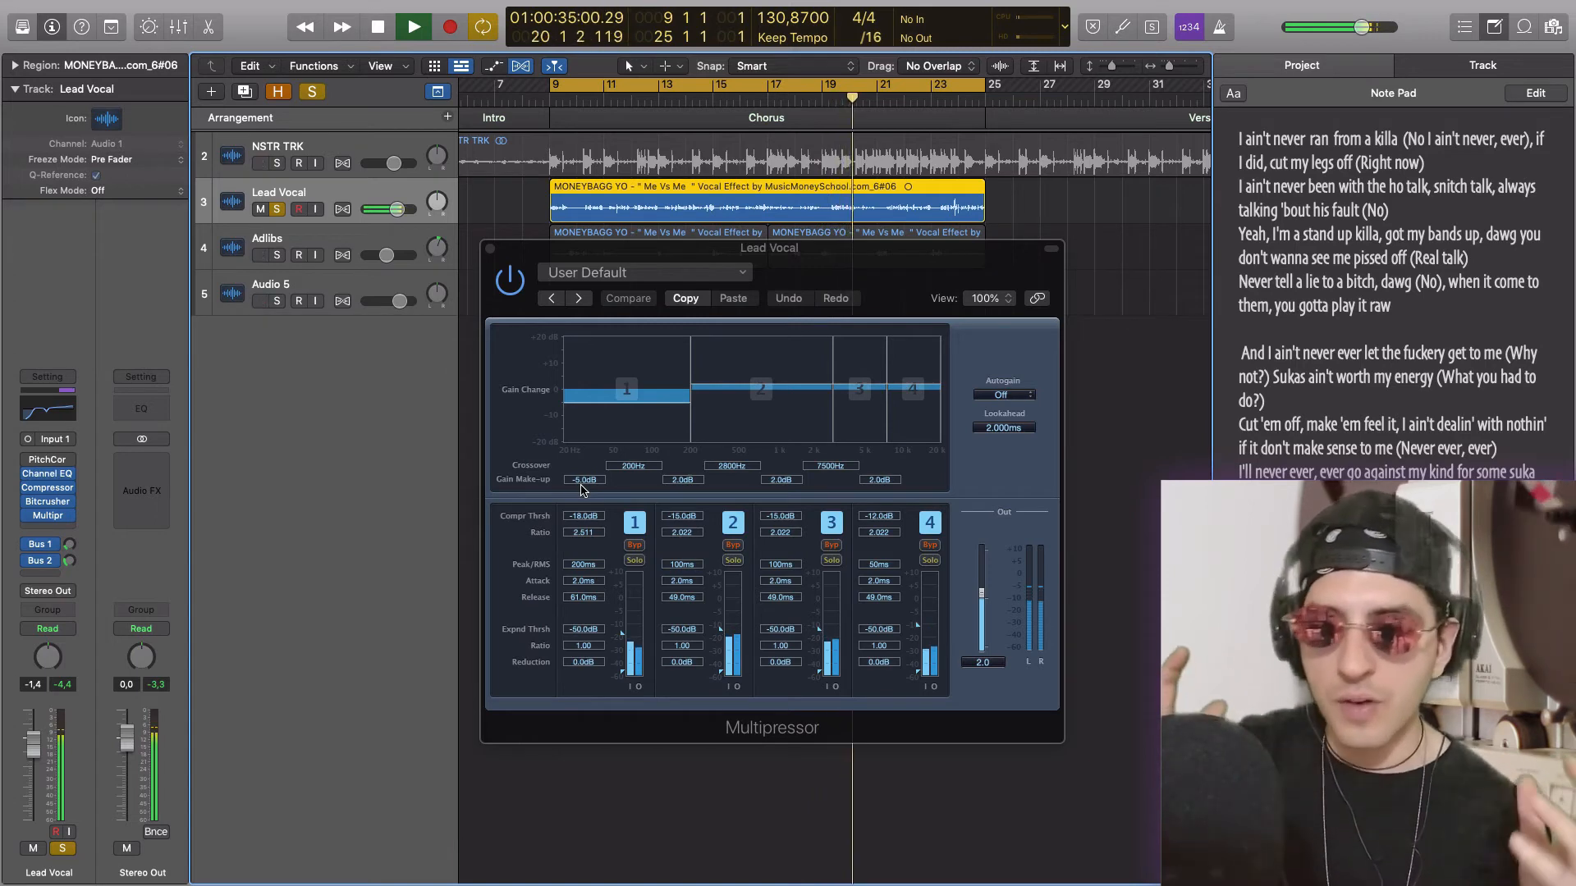
key(space)
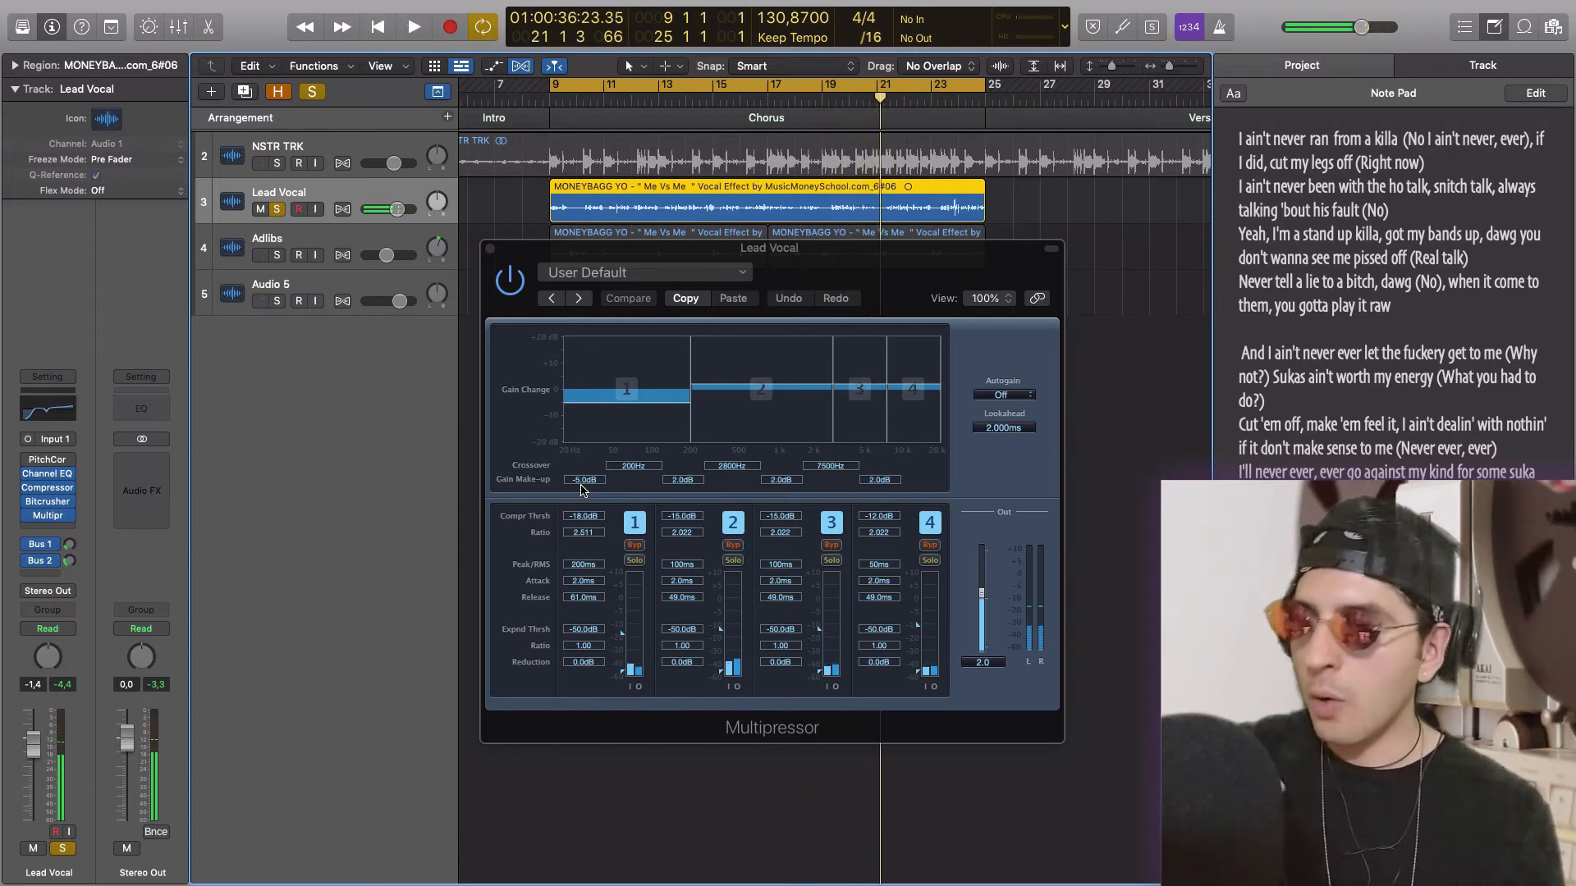
click(490, 248)
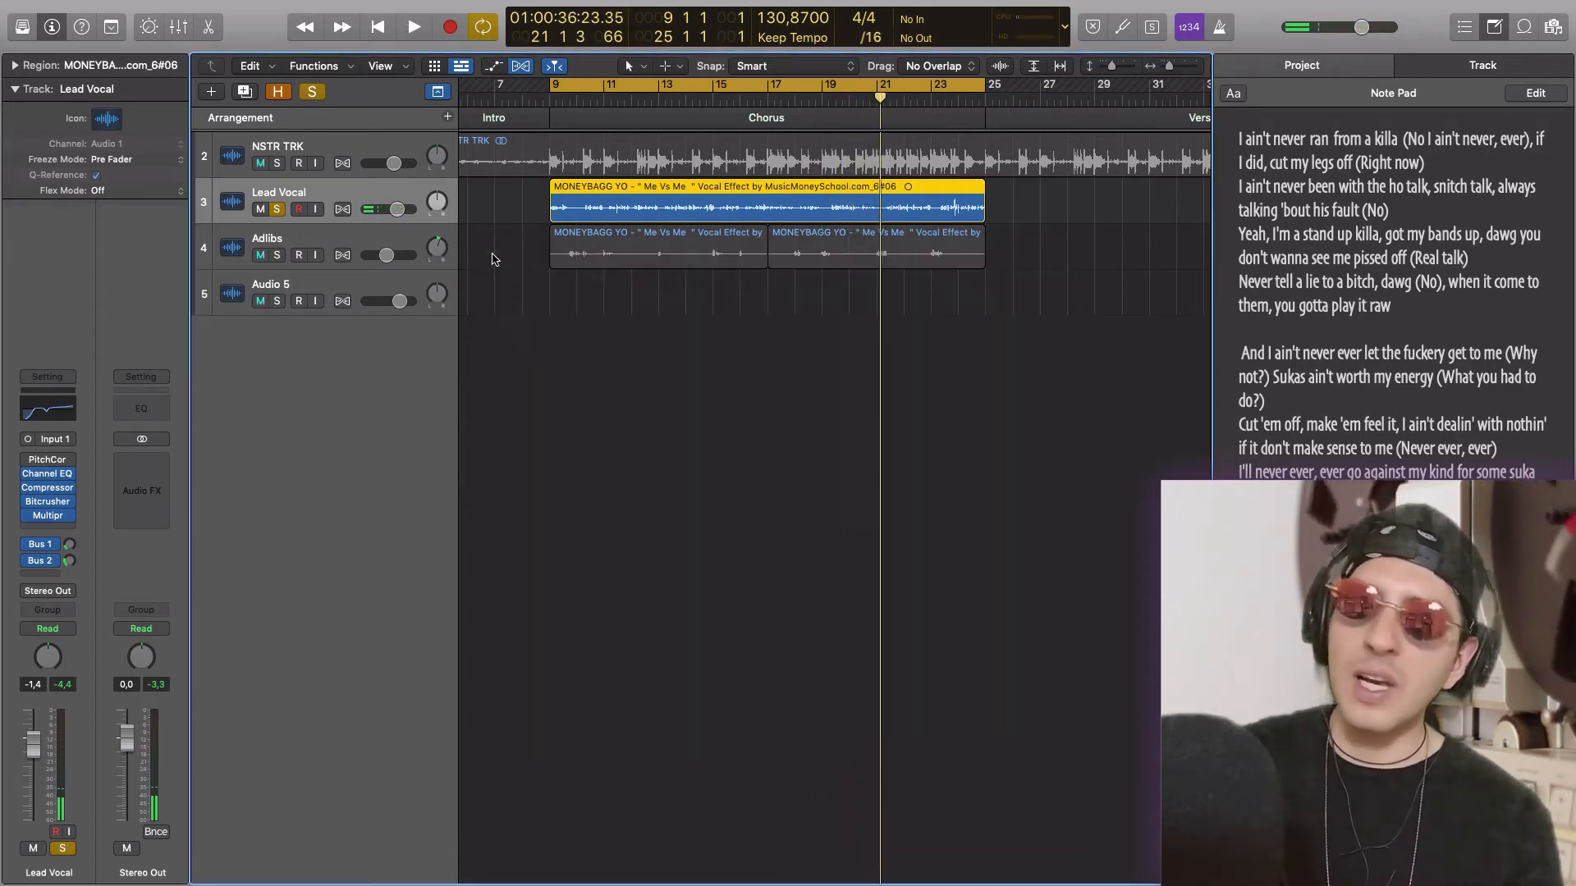
Return the playhead to bar 9 and inspect the aux channels fed by the Lead Vocal's Bus 1 and Bus 2 sends
click(554, 95)
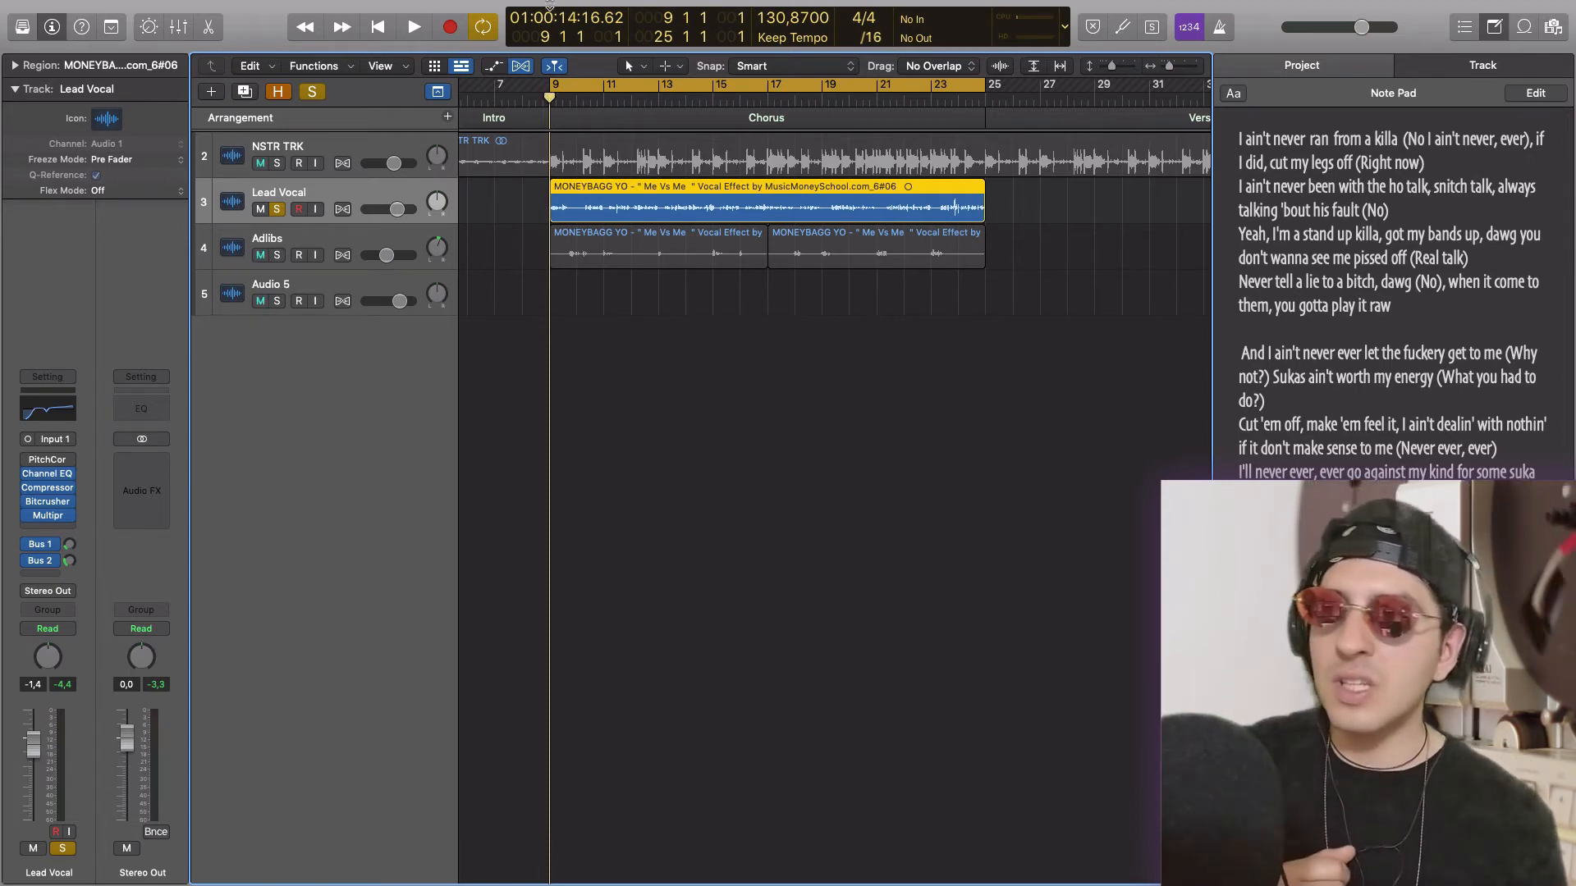
click(36, 545)
click(79, 521)
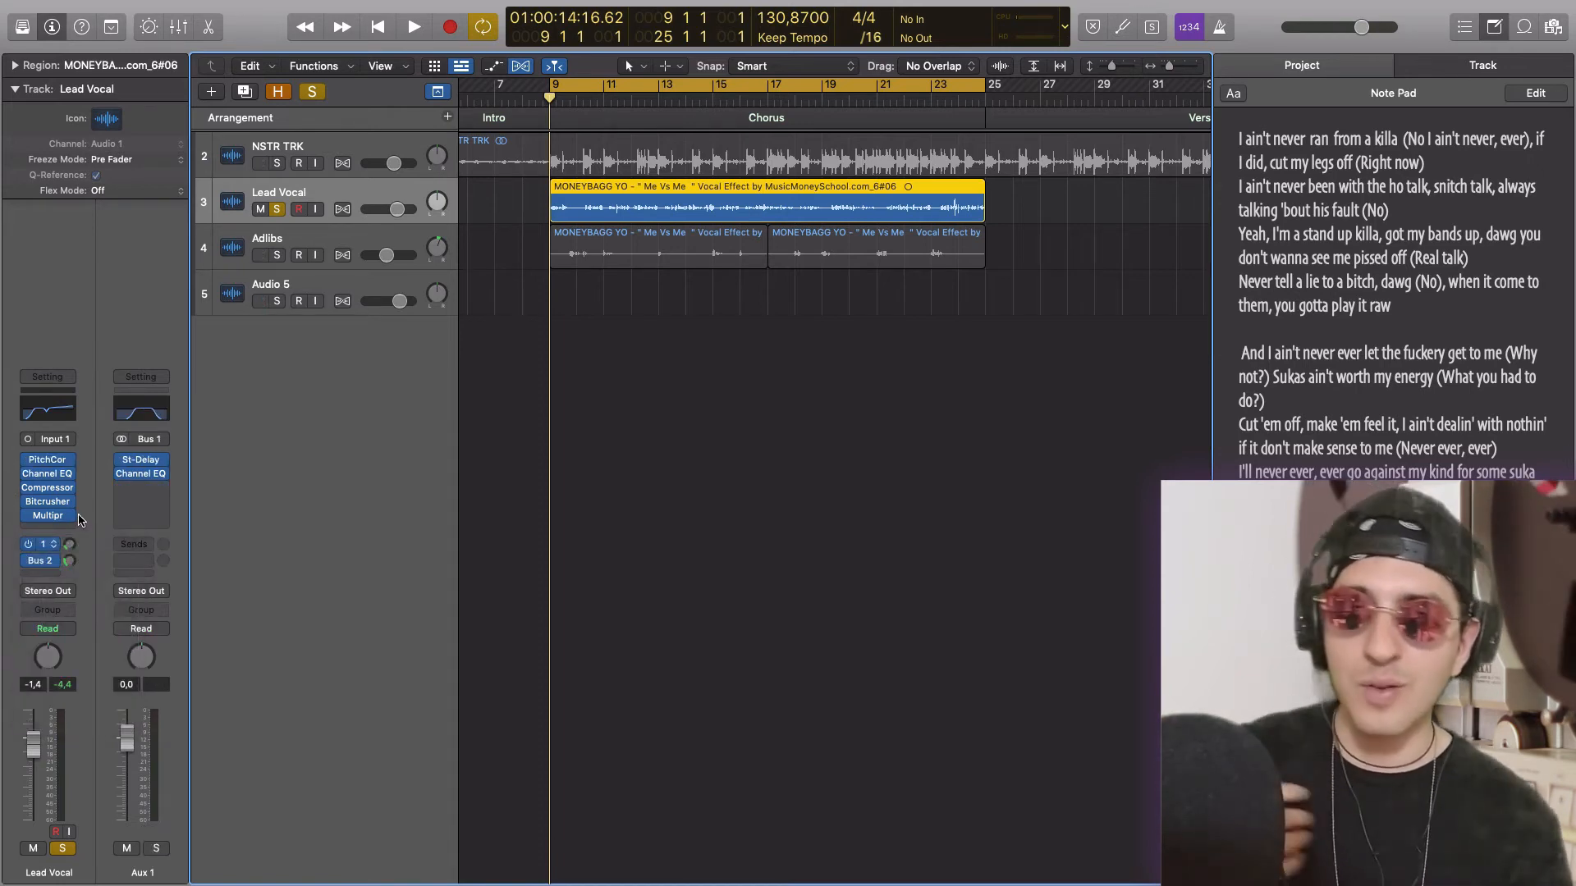
click(48, 563)
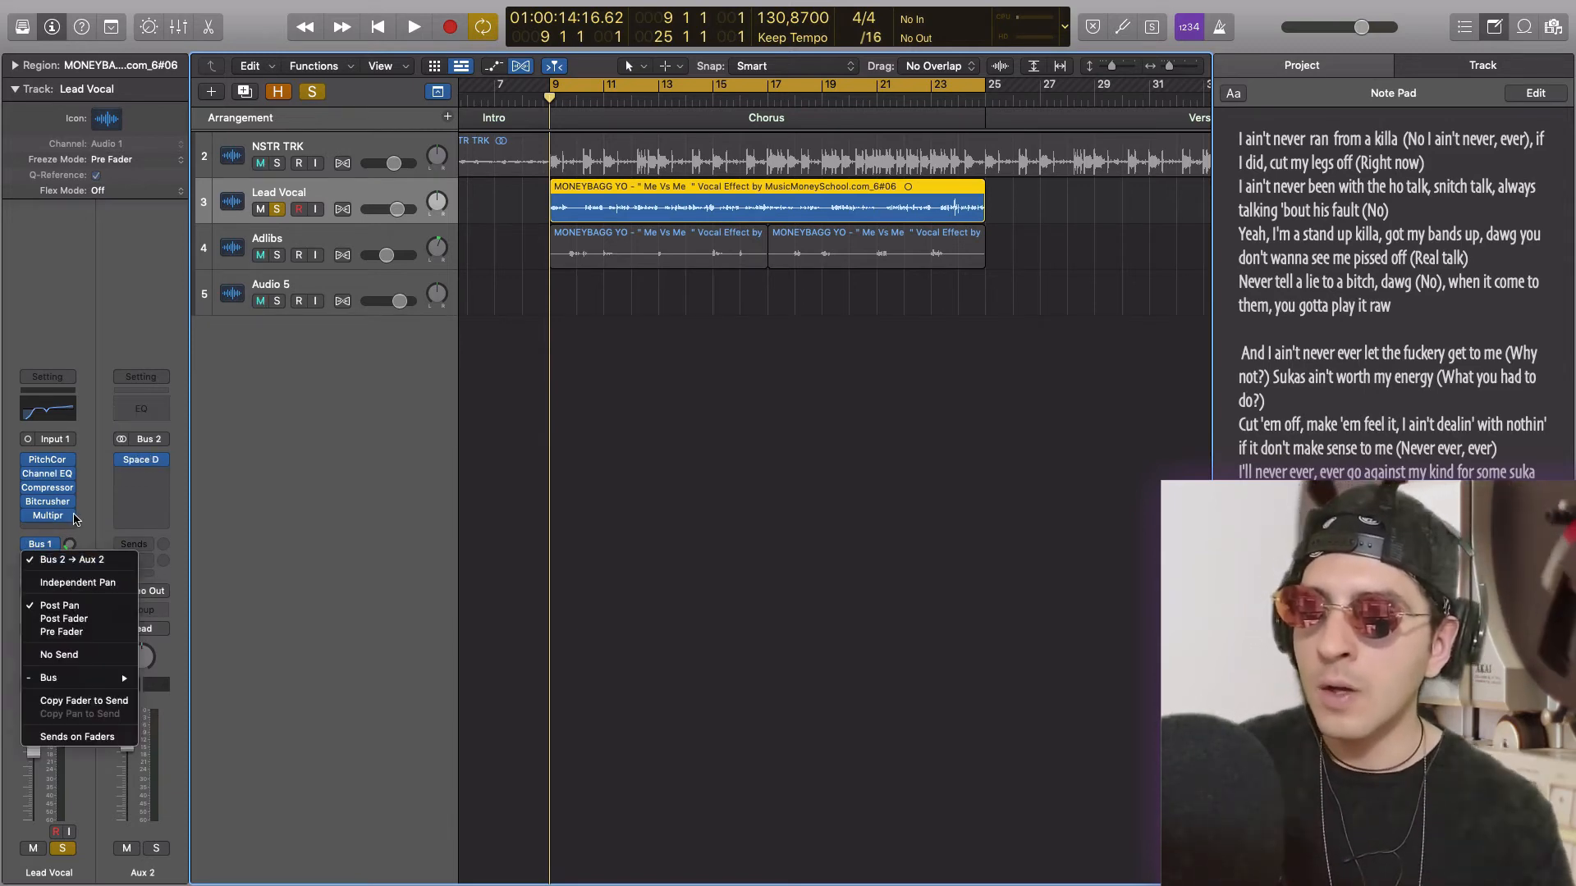
click(2, 620)
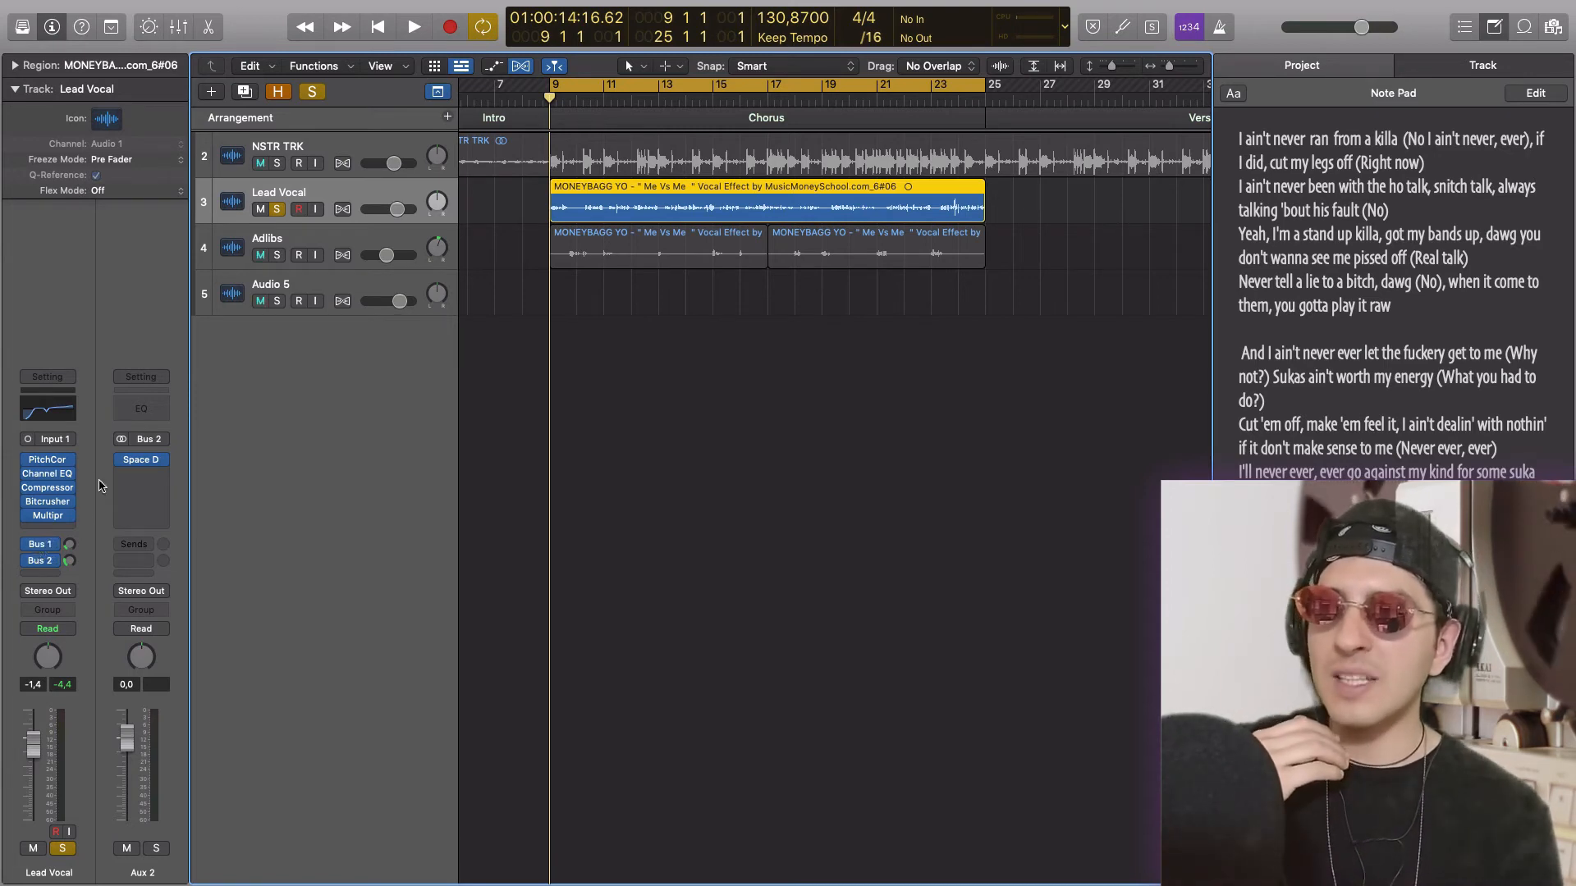
Review the Space Designer settings and preset categories on Aux 2, keeping the current preset, and close the plug-in
click(141, 461)
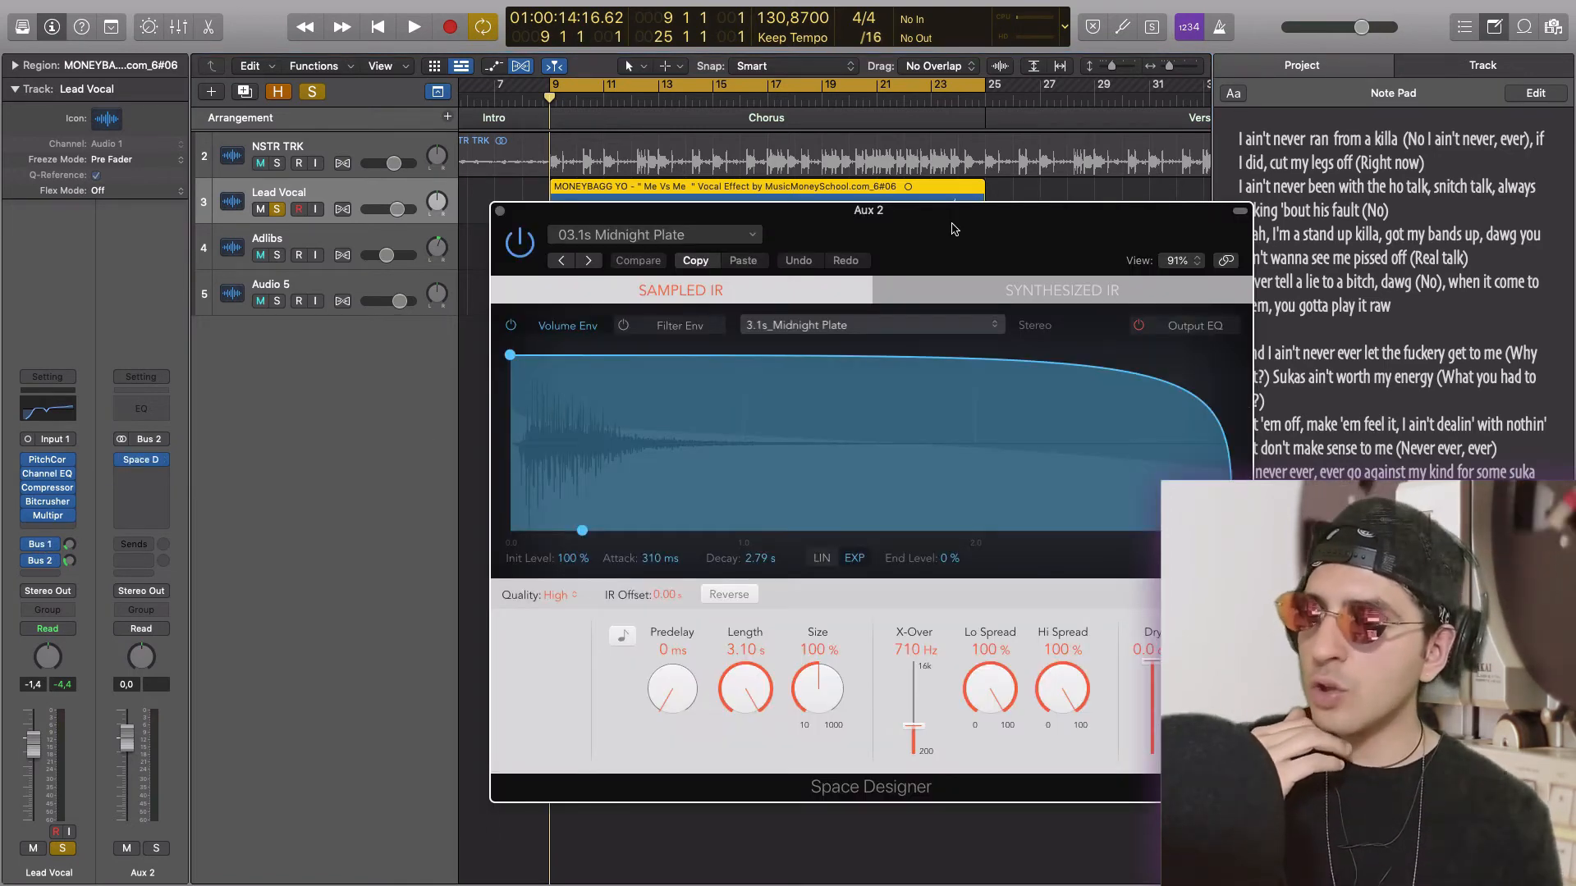
drag(955, 228, 860, 231)
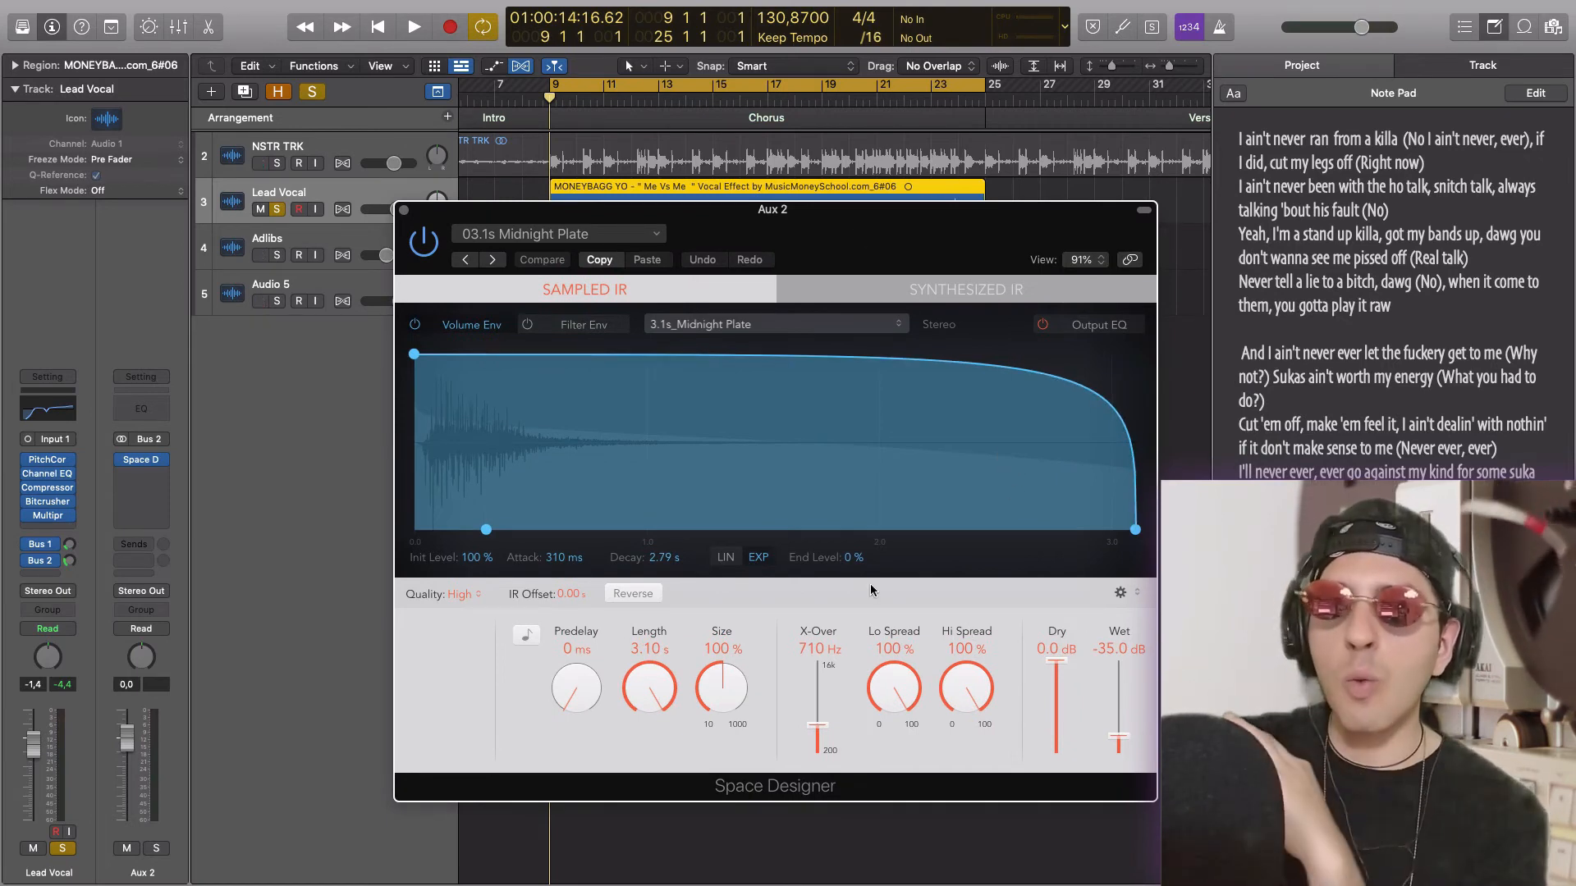
click(543, 242)
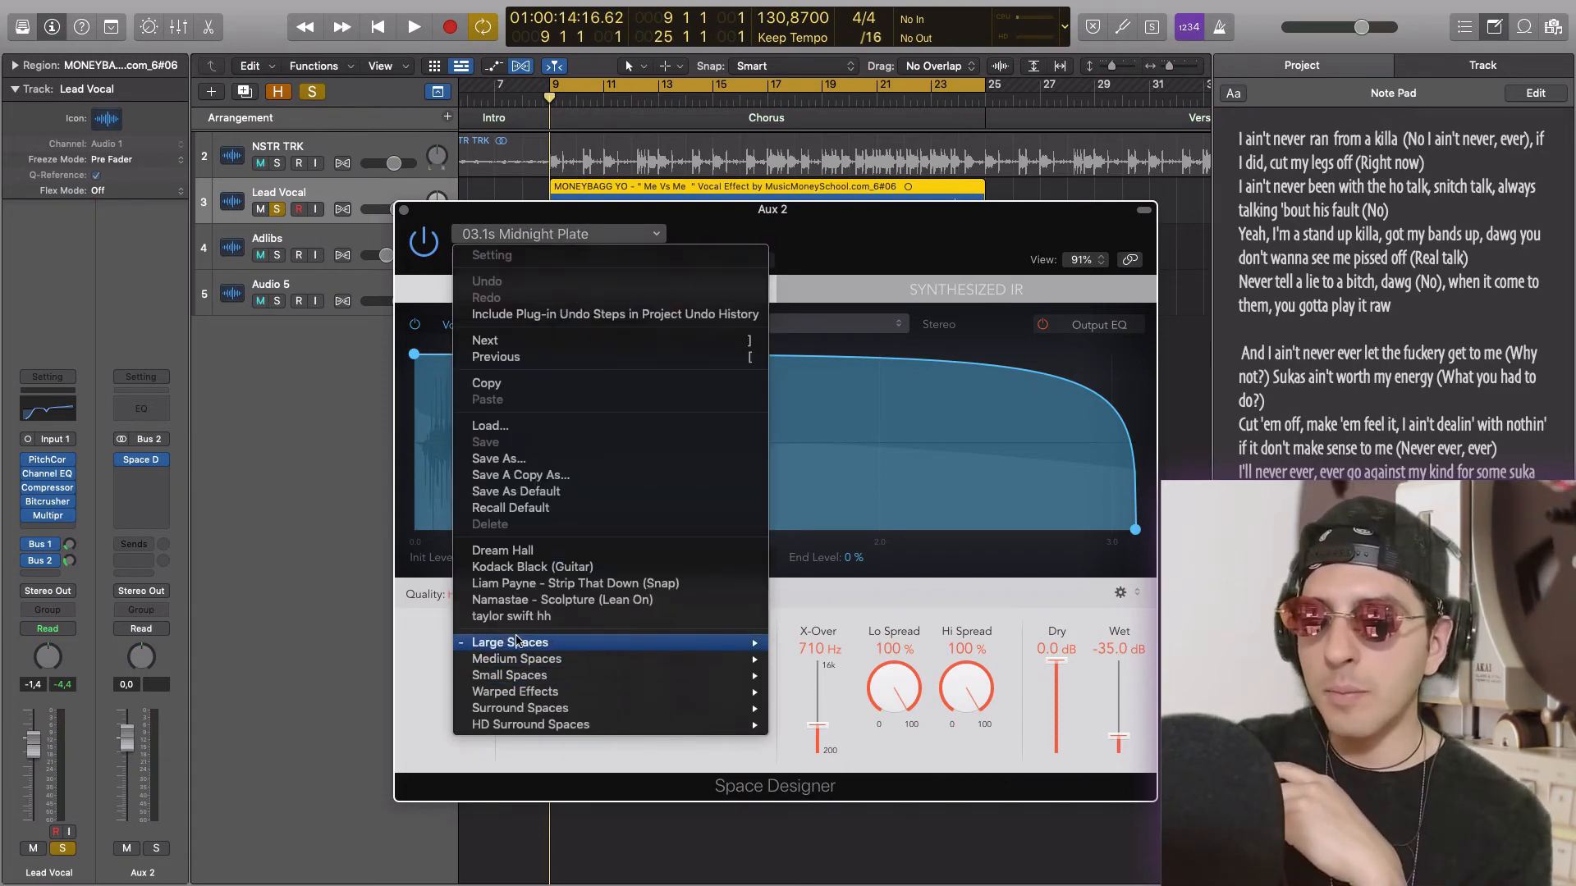
mouse_move(518, 647)
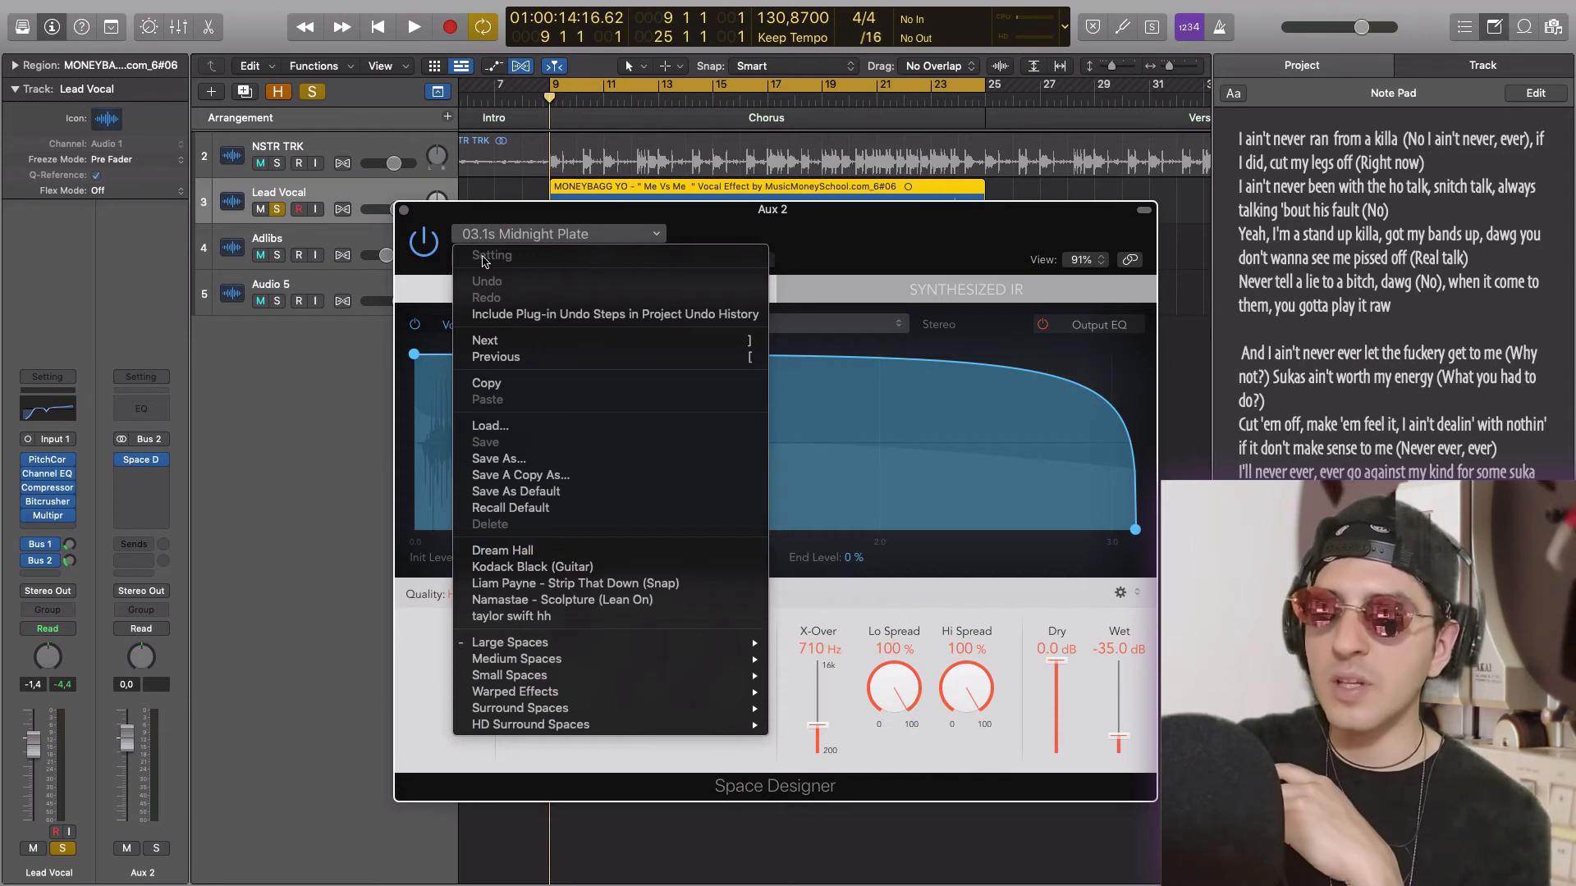
click(406, 211)
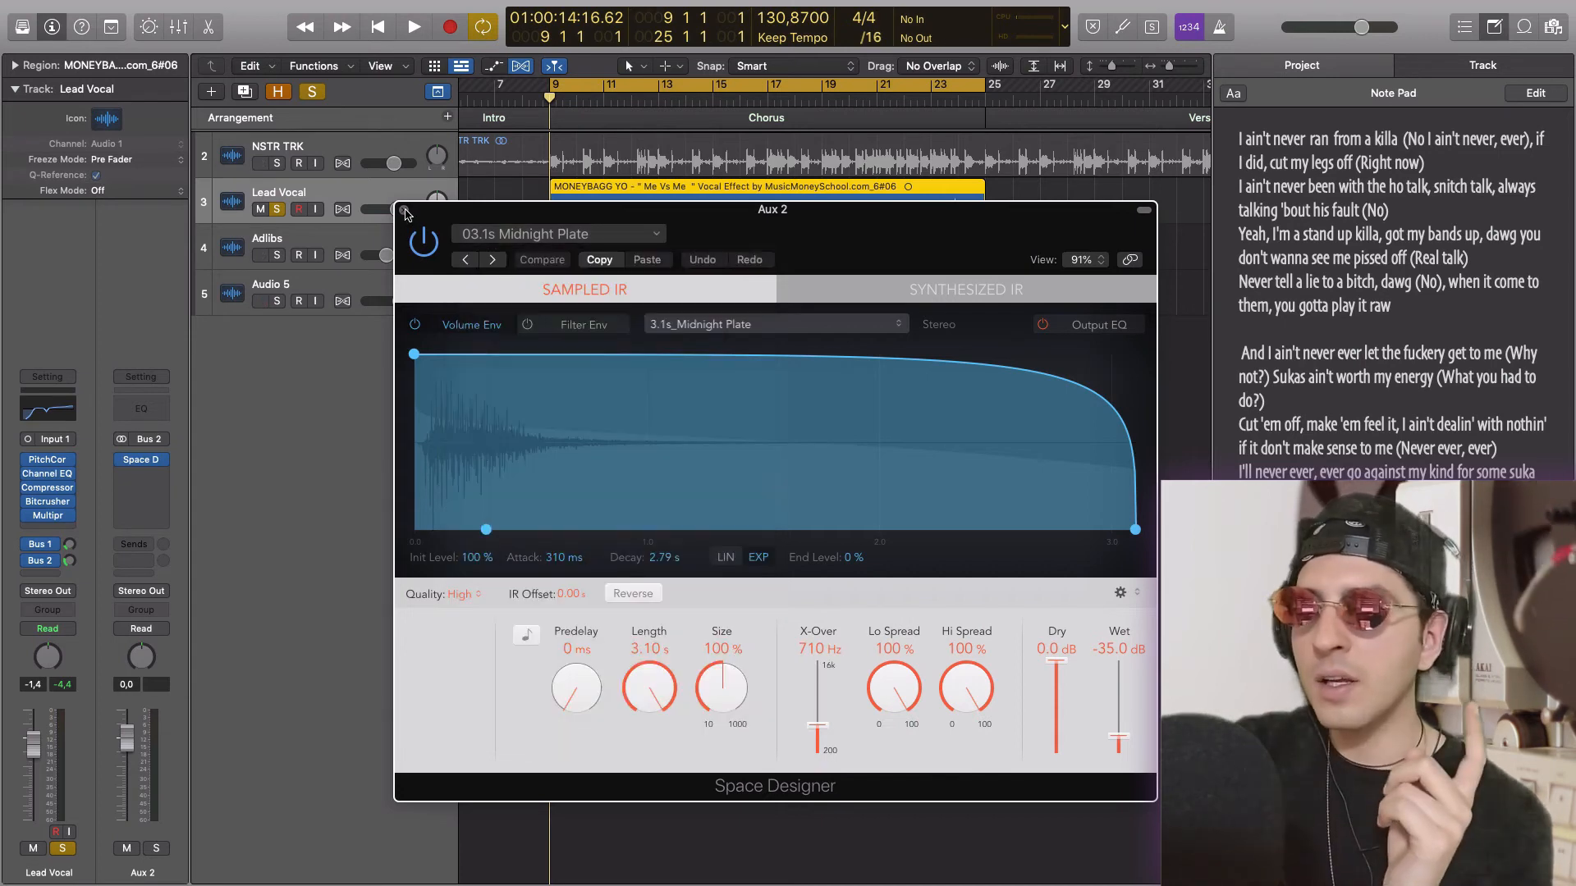
click(405, 210)
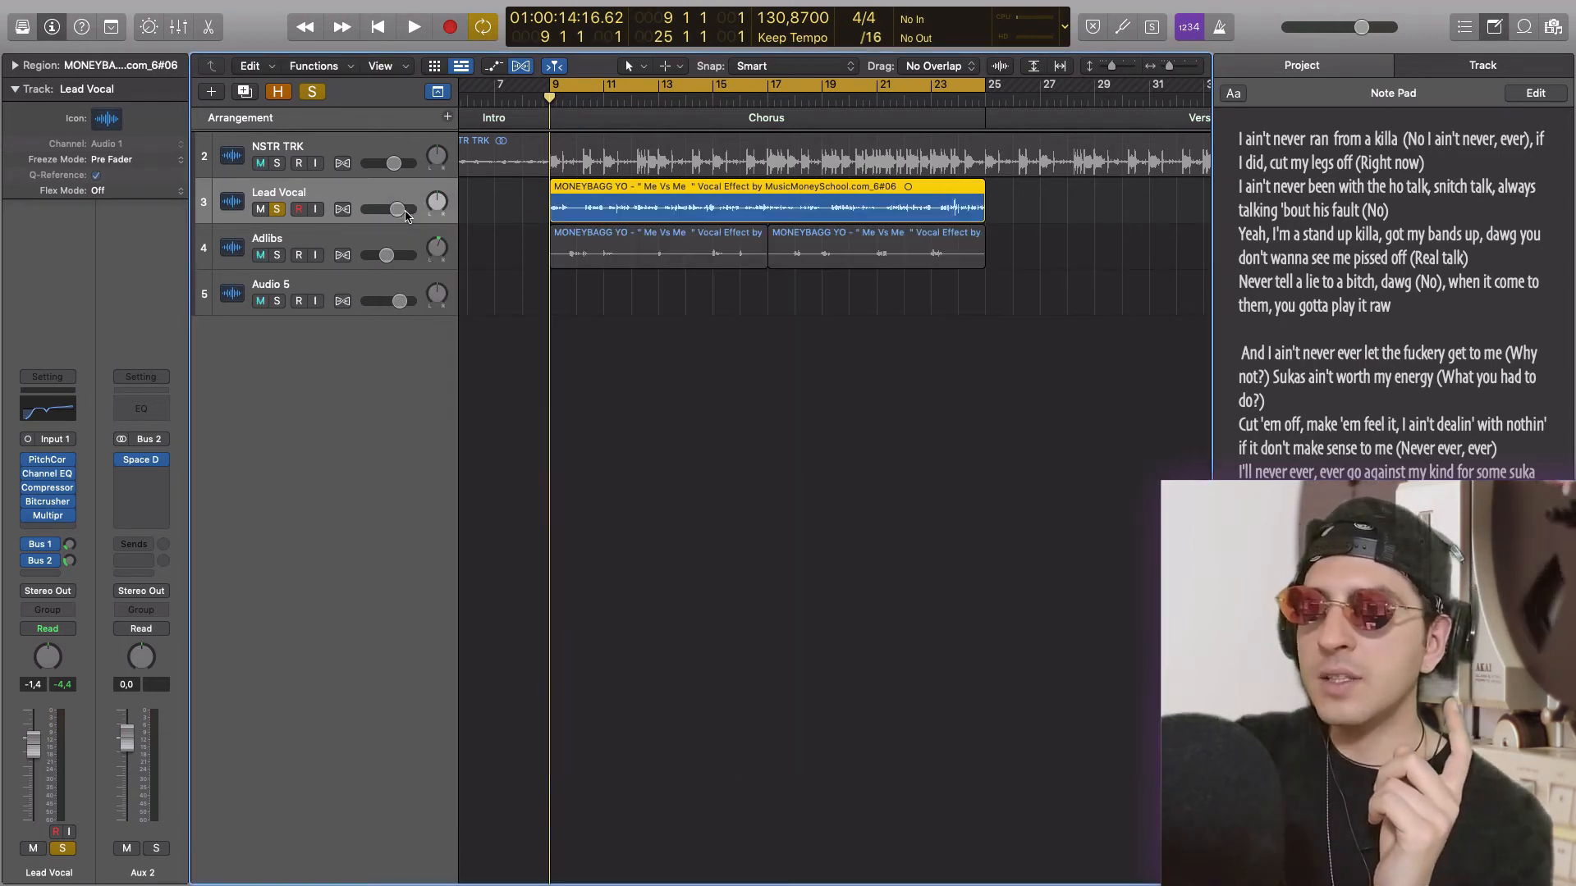
Compare the effect chains on the aux channels behind the Lead Vocal's Bus 1 and Bus 2 sends, leaving their routing as is
click(71, 547)
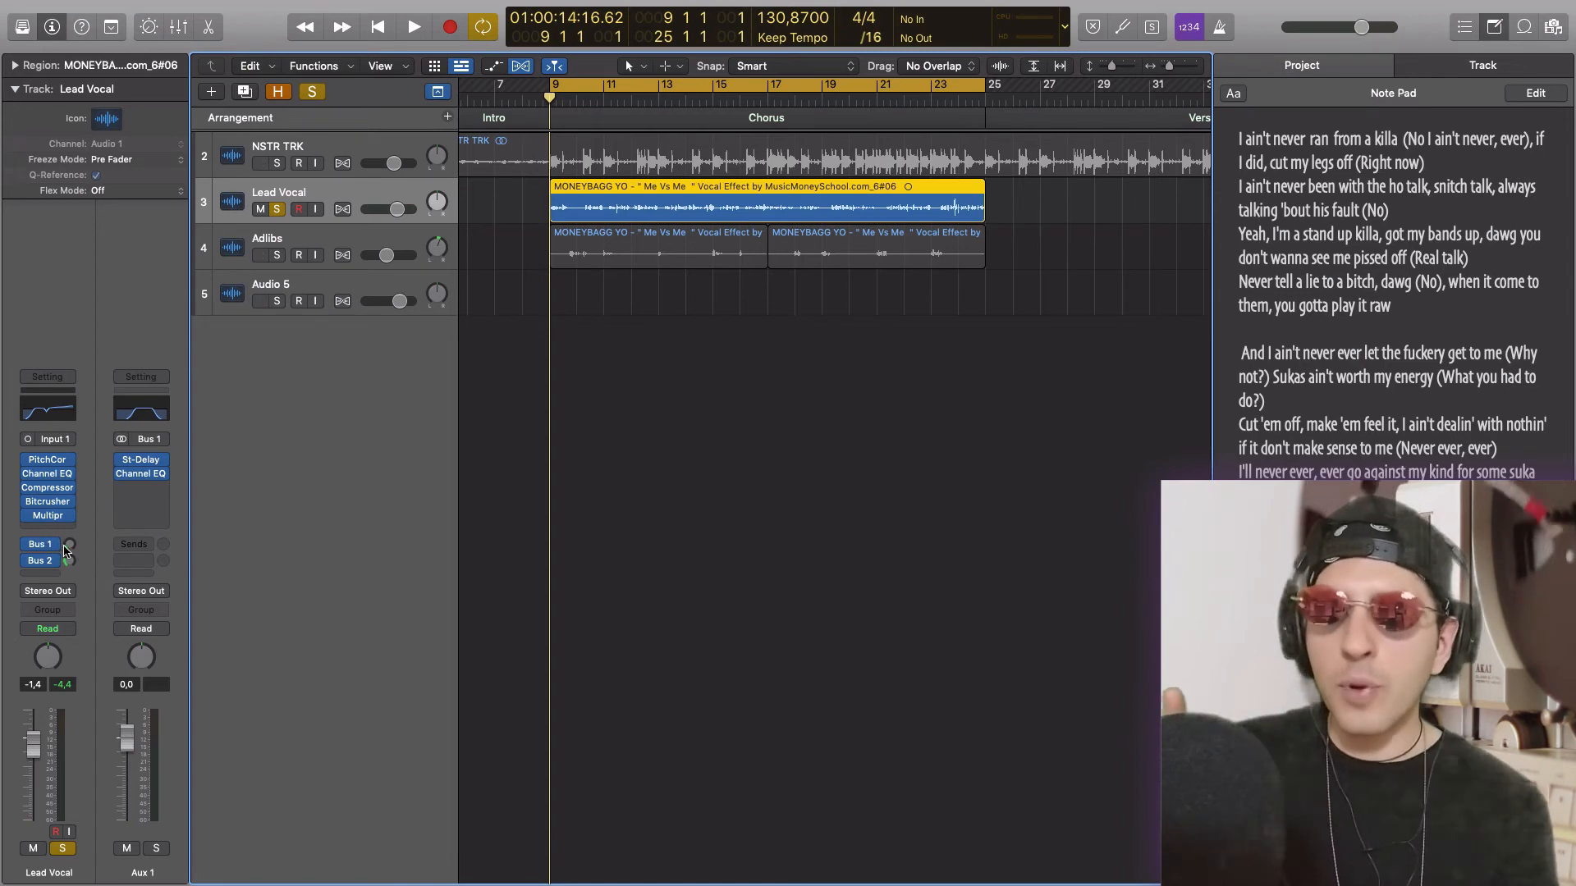
drag(75, 554, 71, 554)
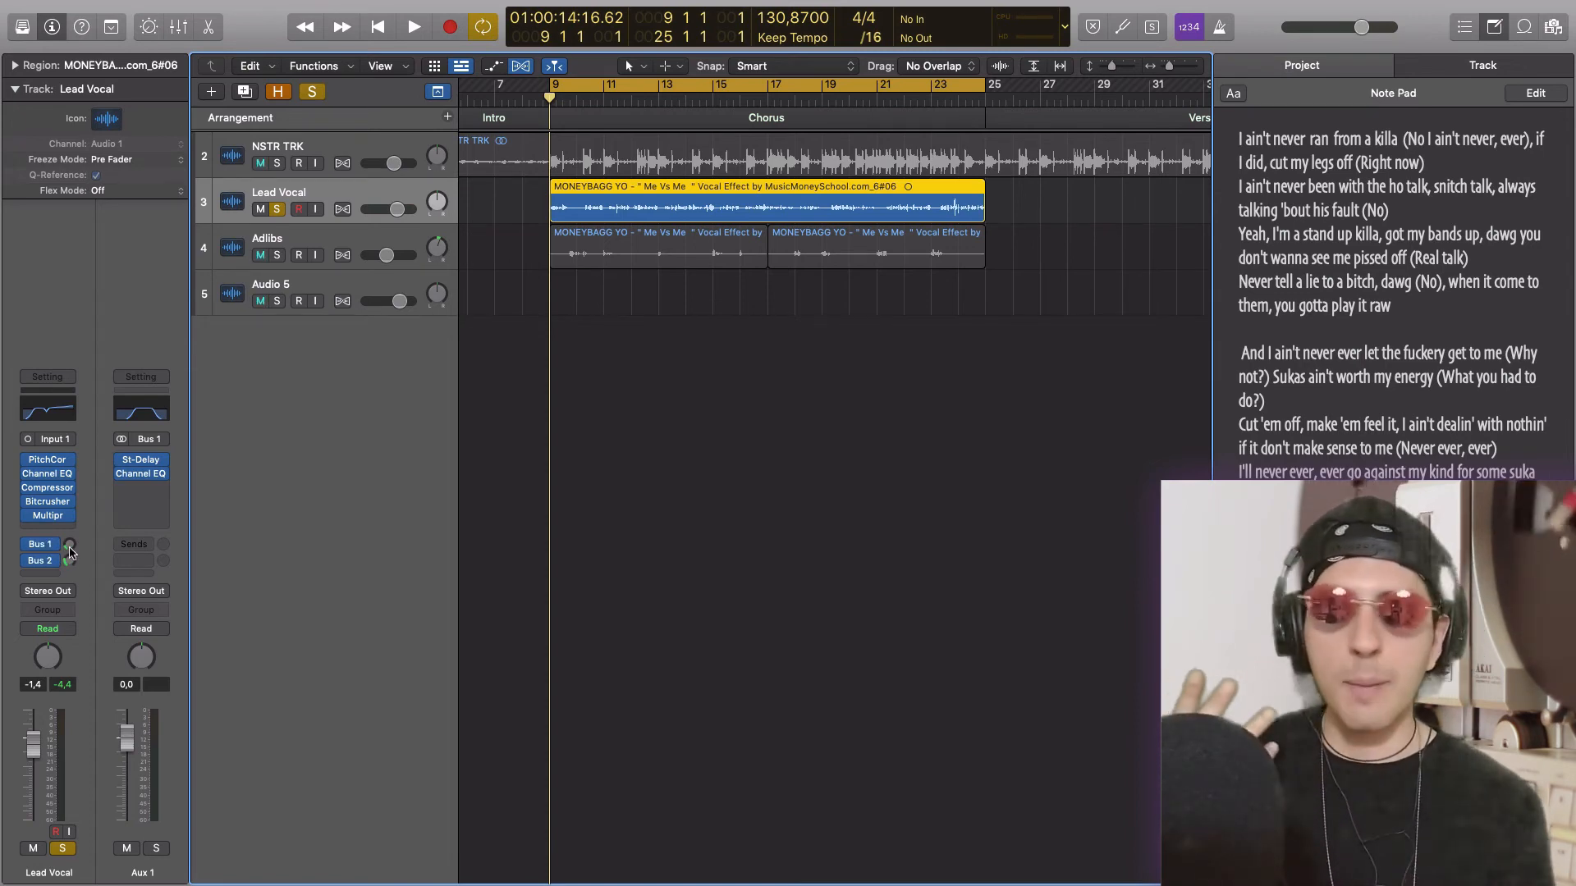
click(39, 561)
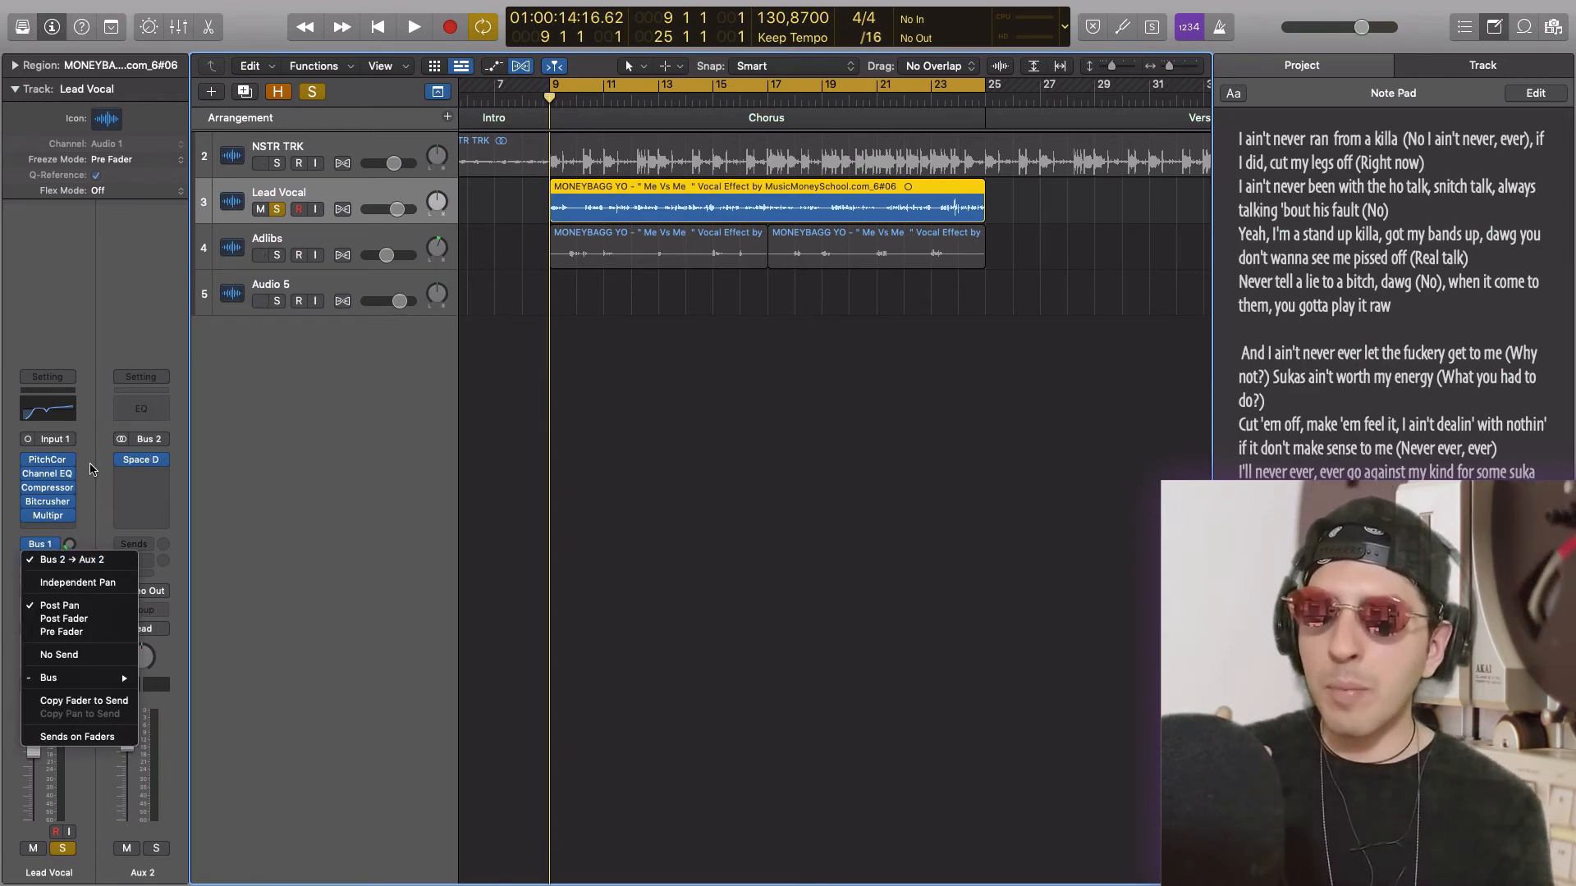
click(49, 559)
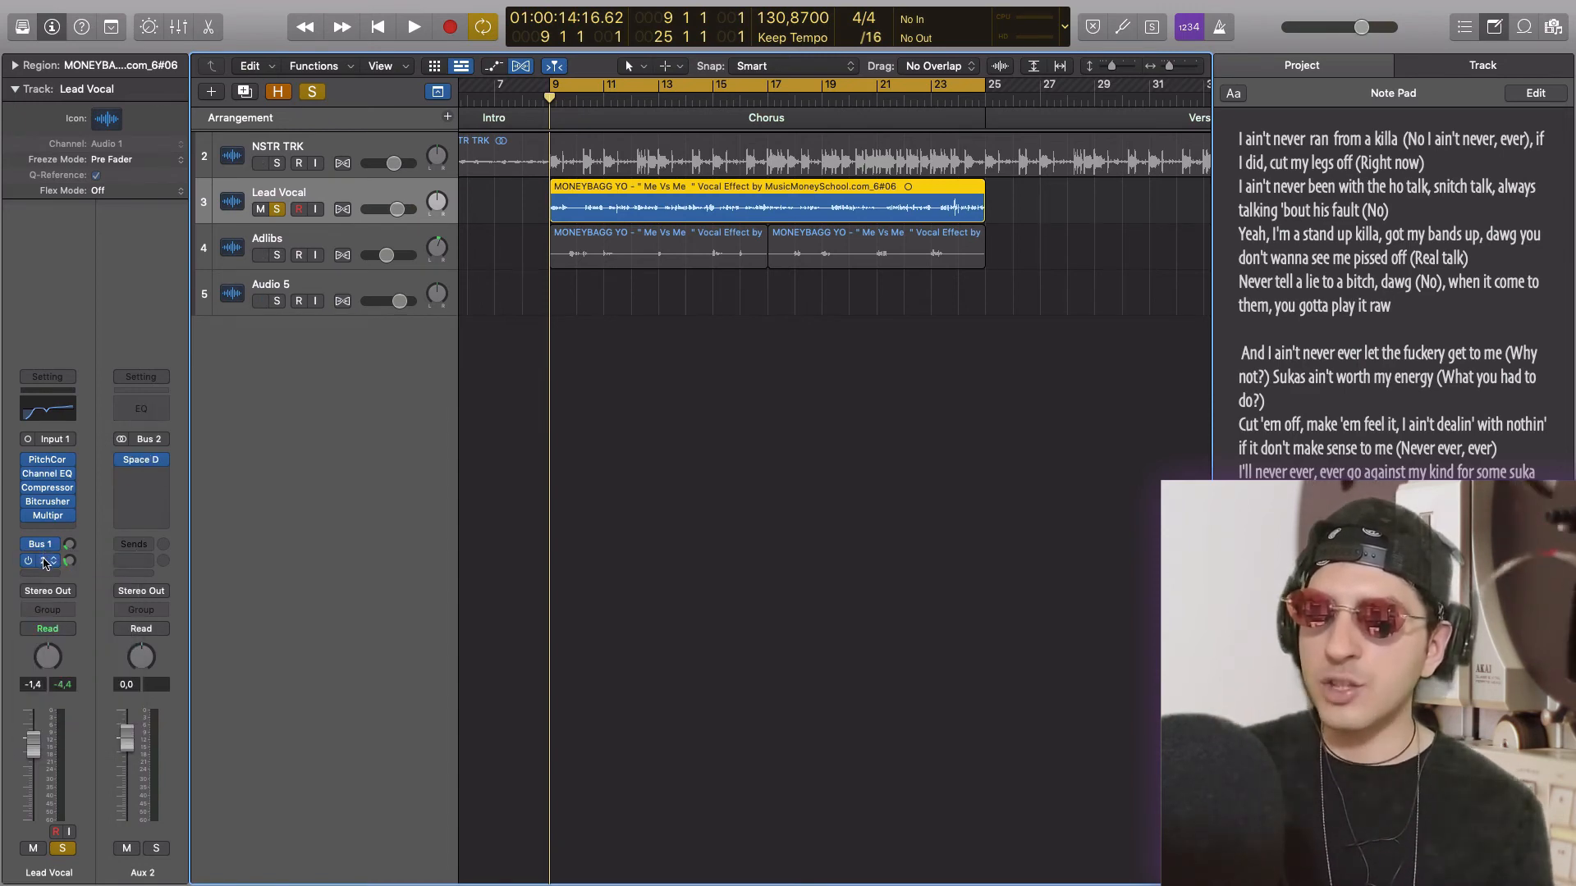
click(45, 561)
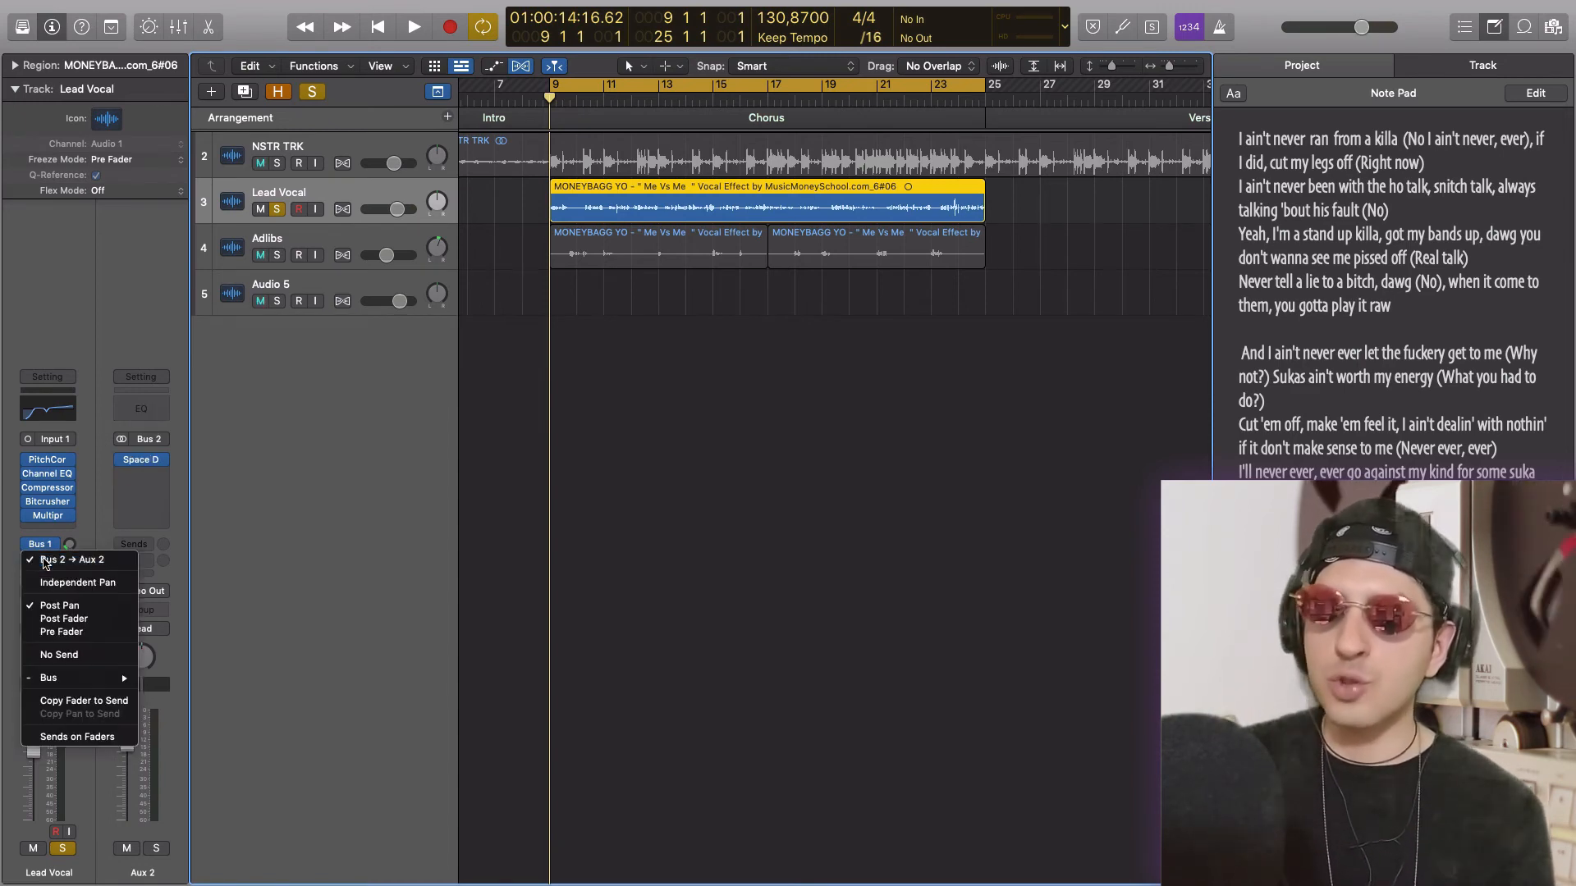
click(82, 525)
click(49, 546)
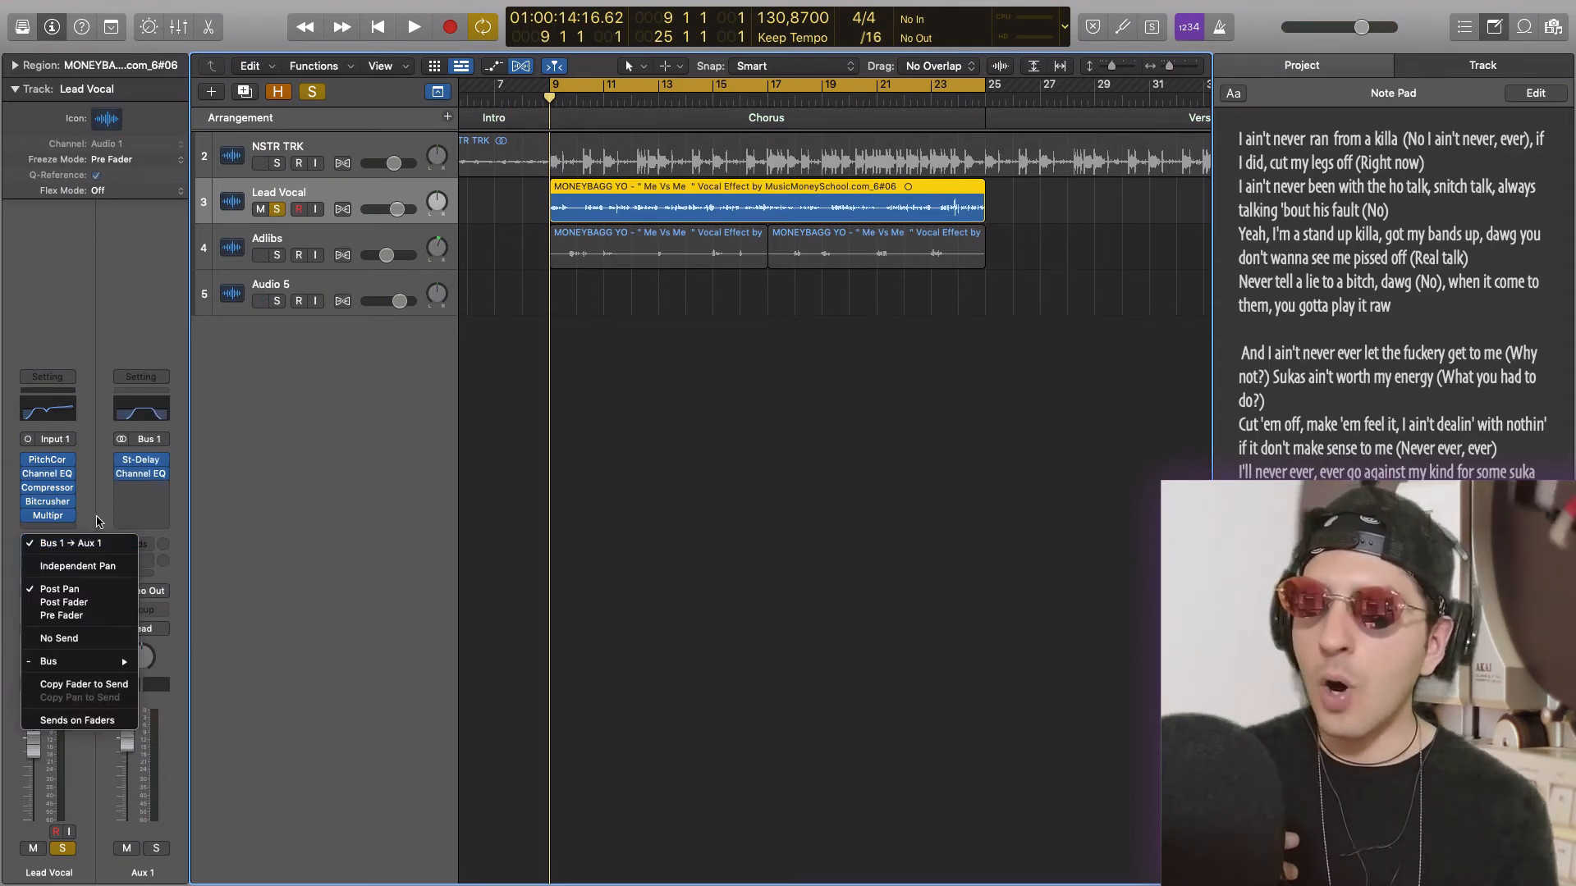
click(47, 565)
click(46, 563)
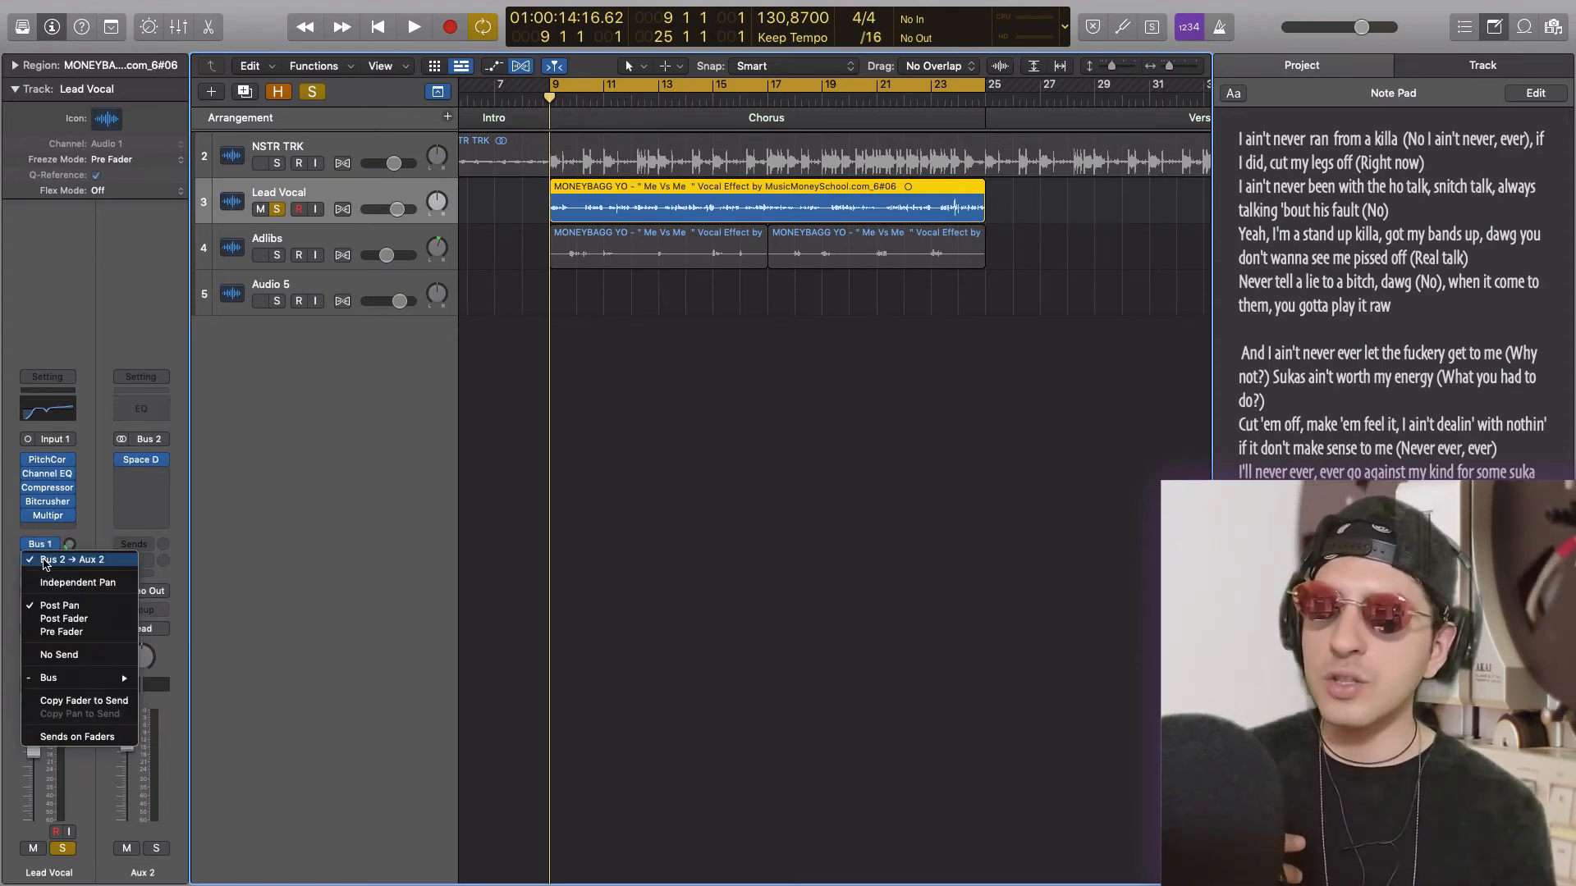
click(96, 518)
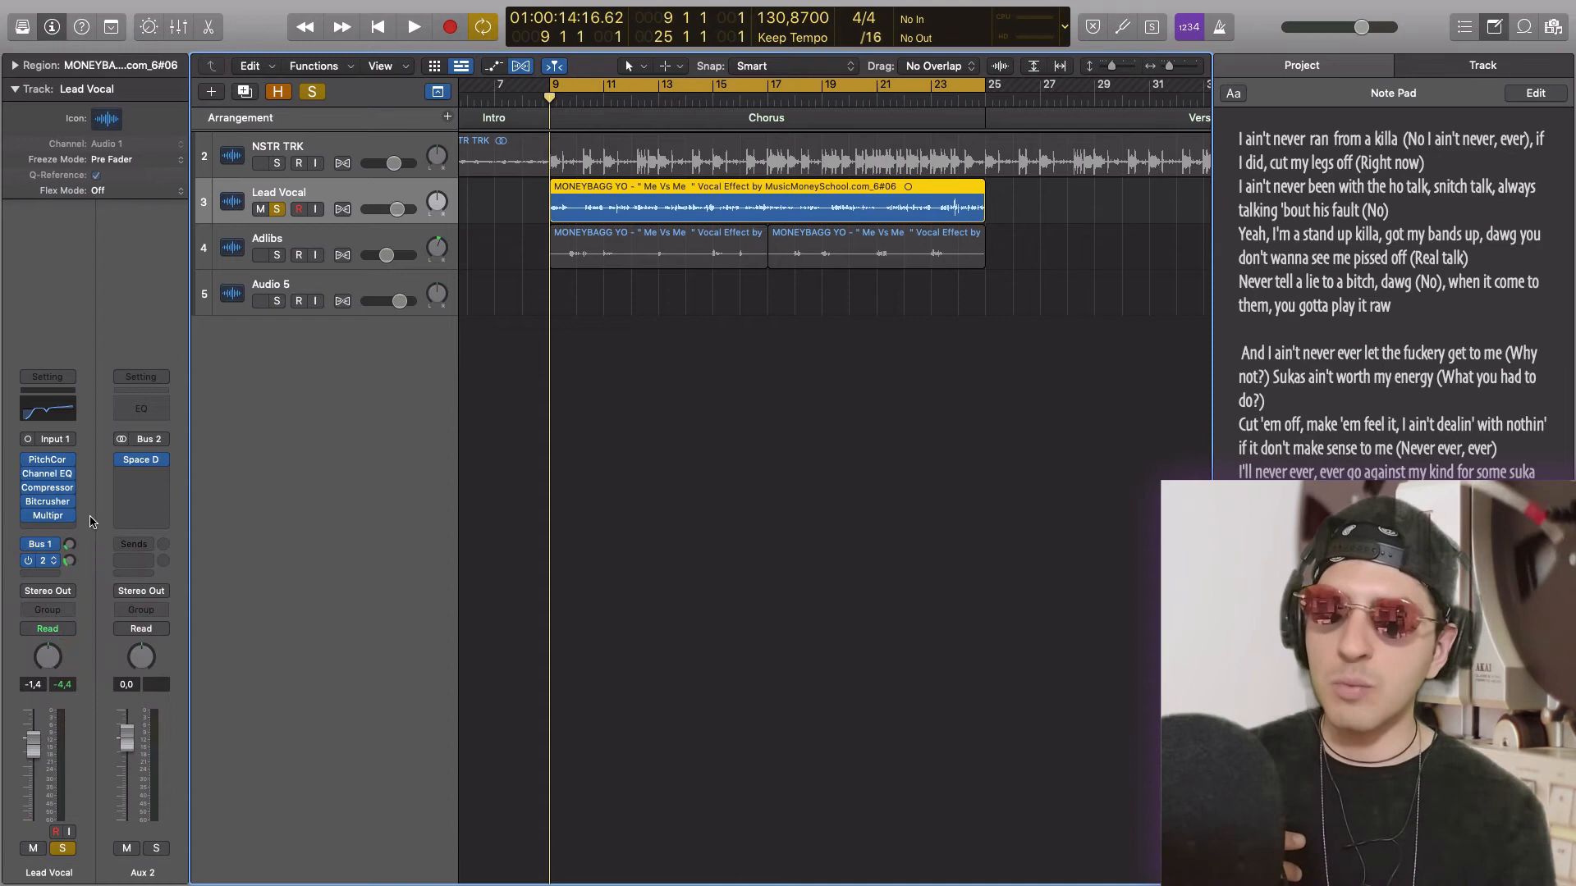
Bring up Bus 1's aux channel, review its Stereo Delay settings with the window clear of the vocal regions, and close the plug-in
click(44, 544)
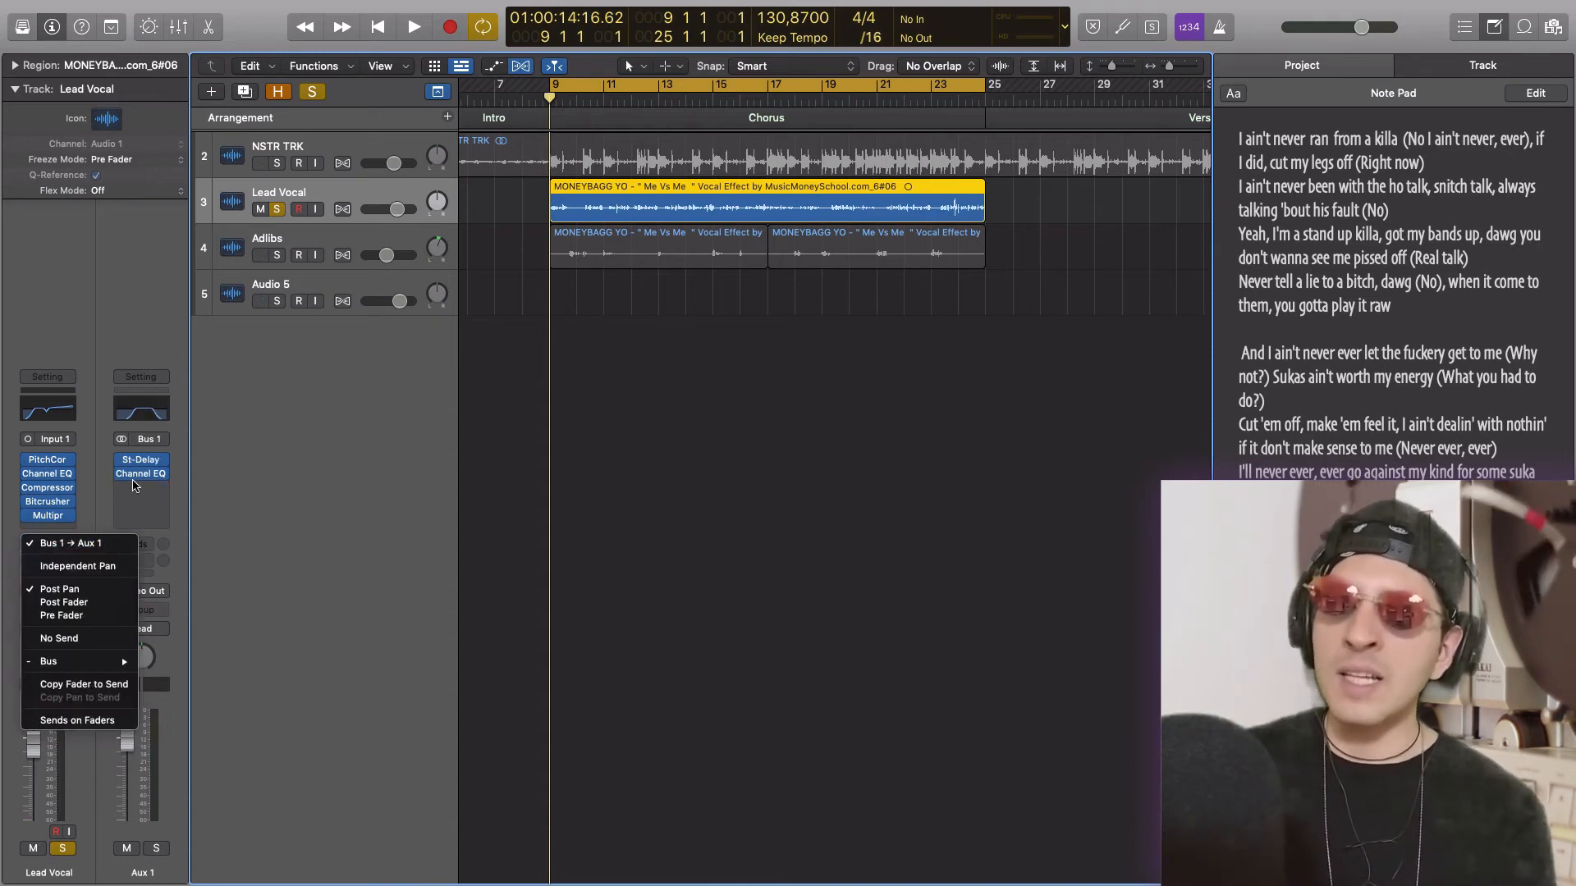
click(107, 447)
click(142, 462)
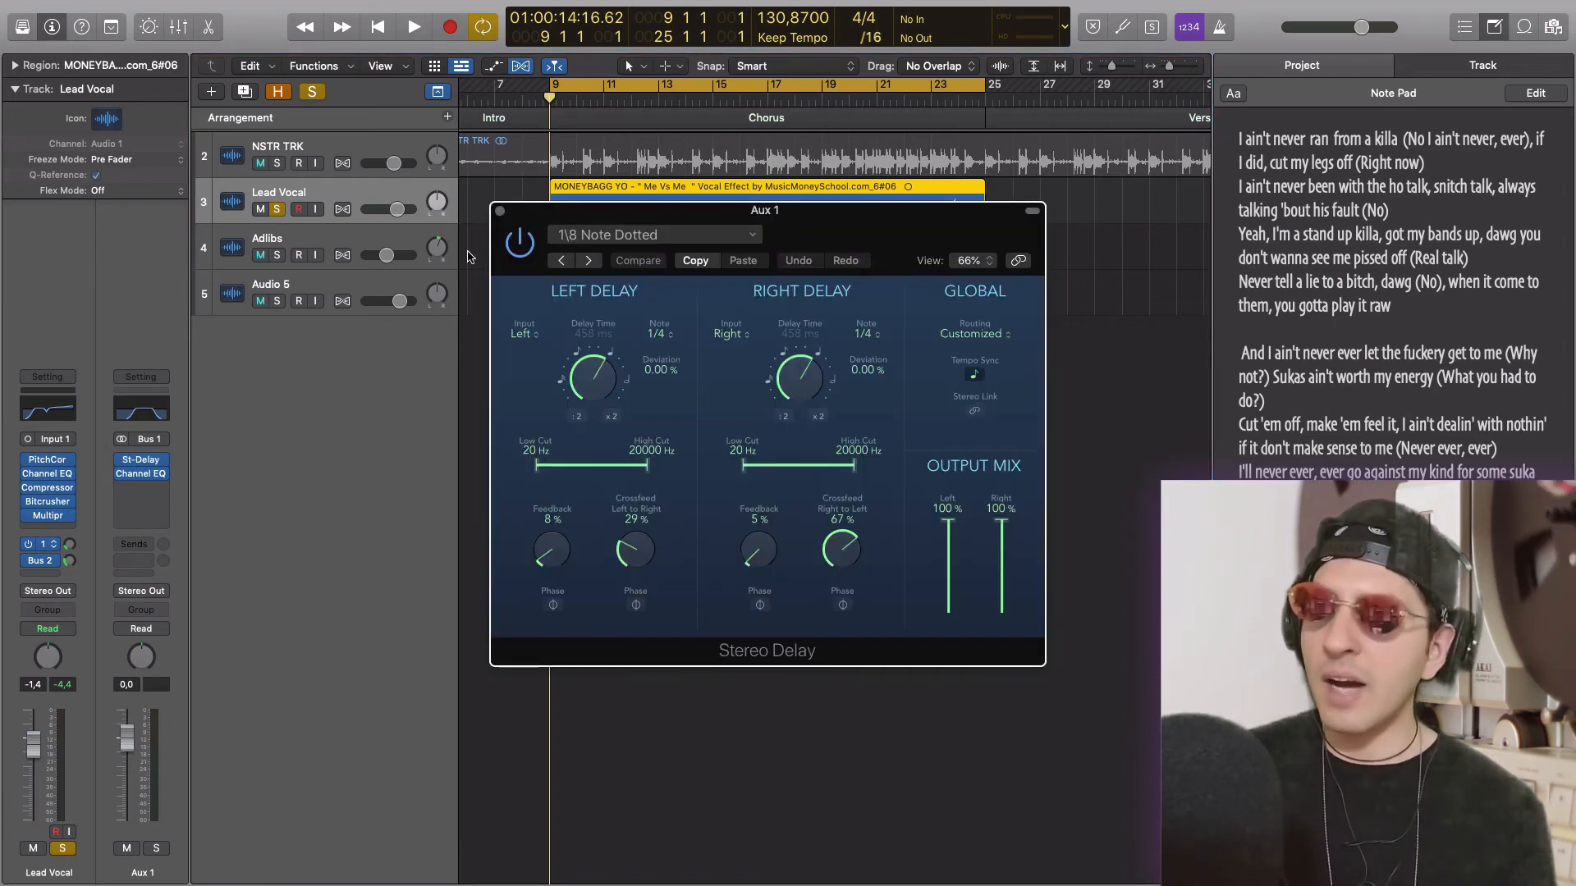
drag(576, 219, 529, 315)
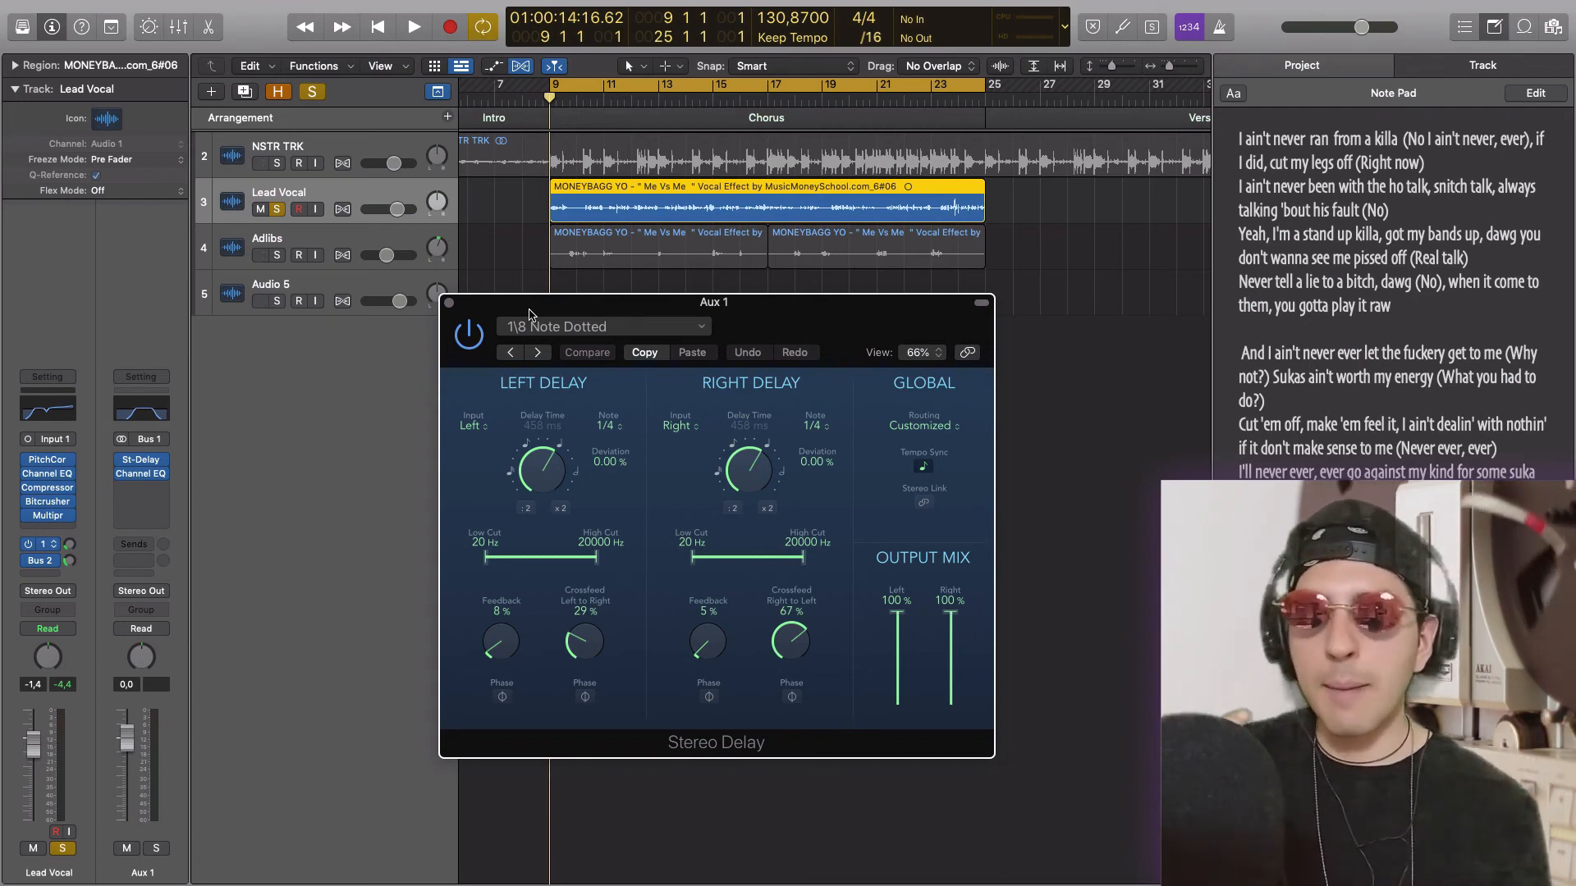
click(449, 304)
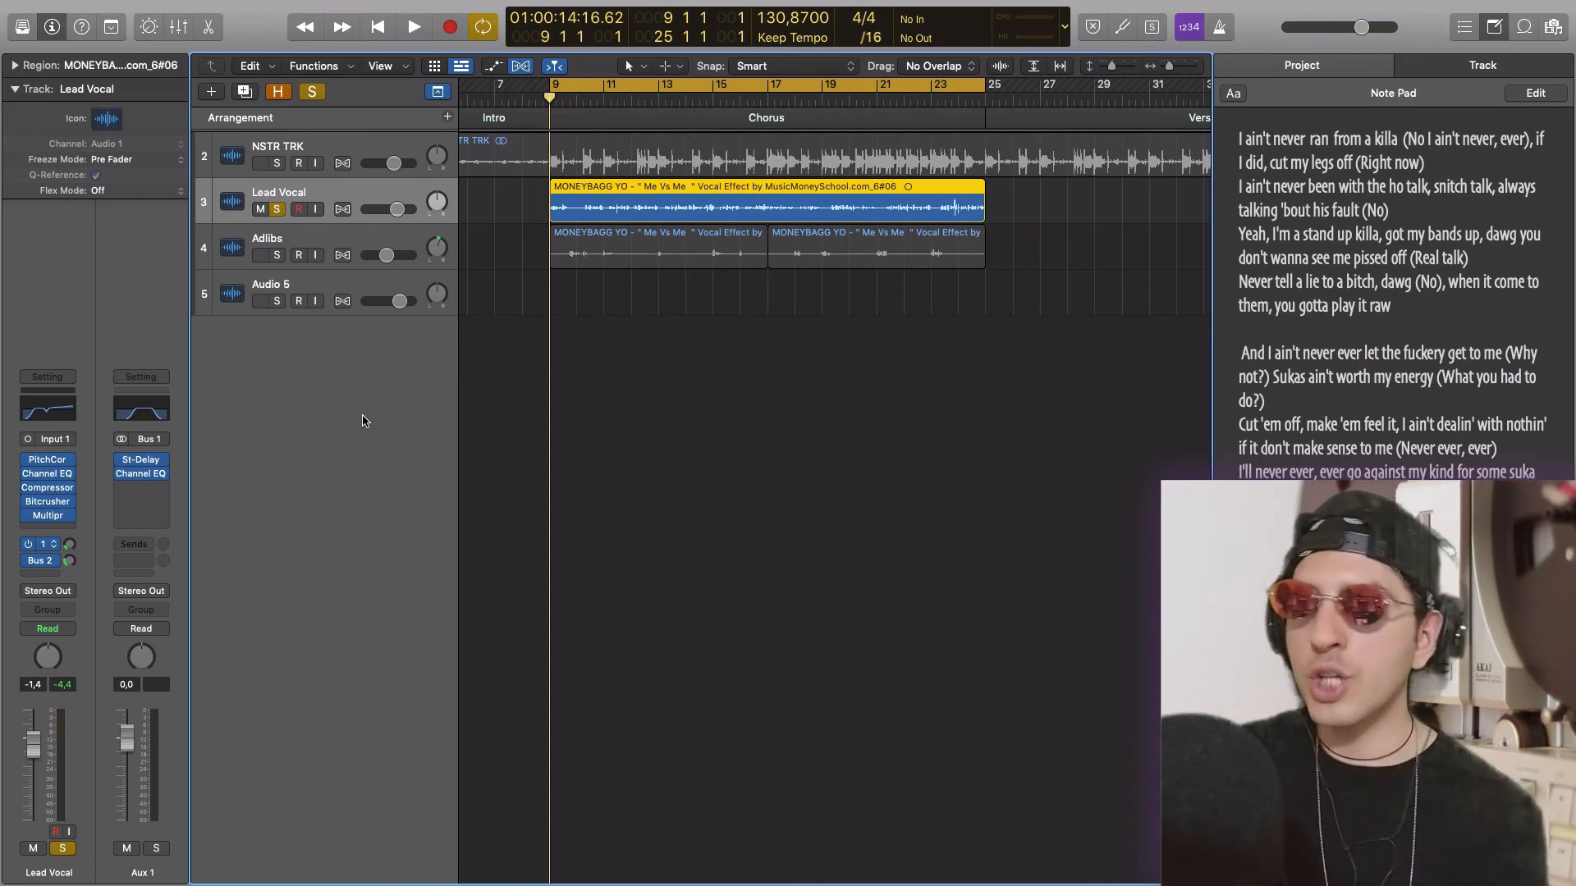
click(141, 459)
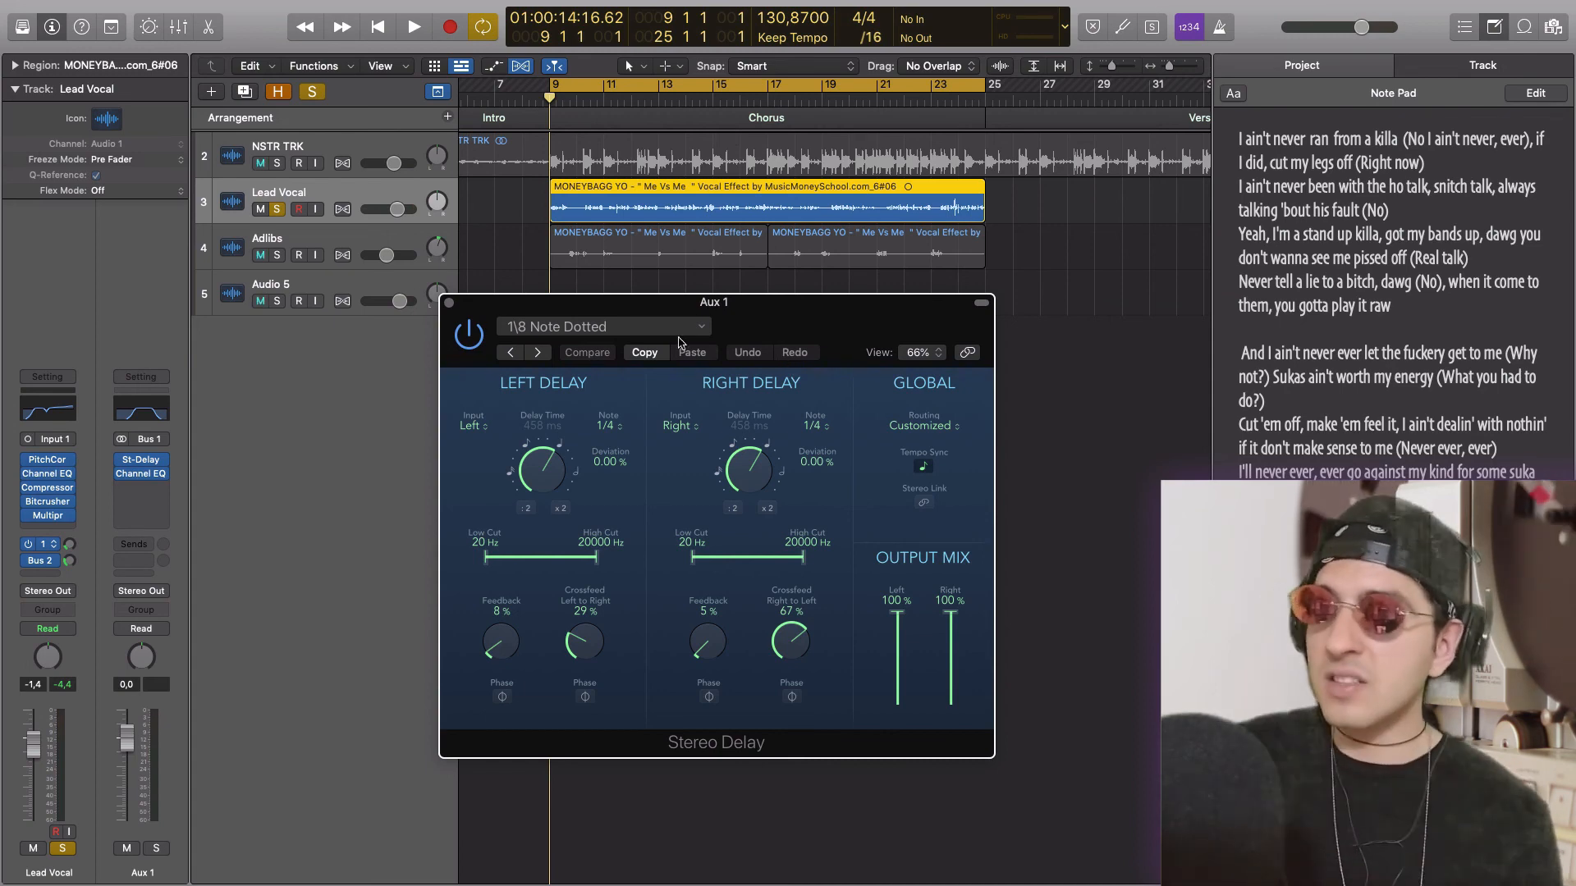
click(450, 304)
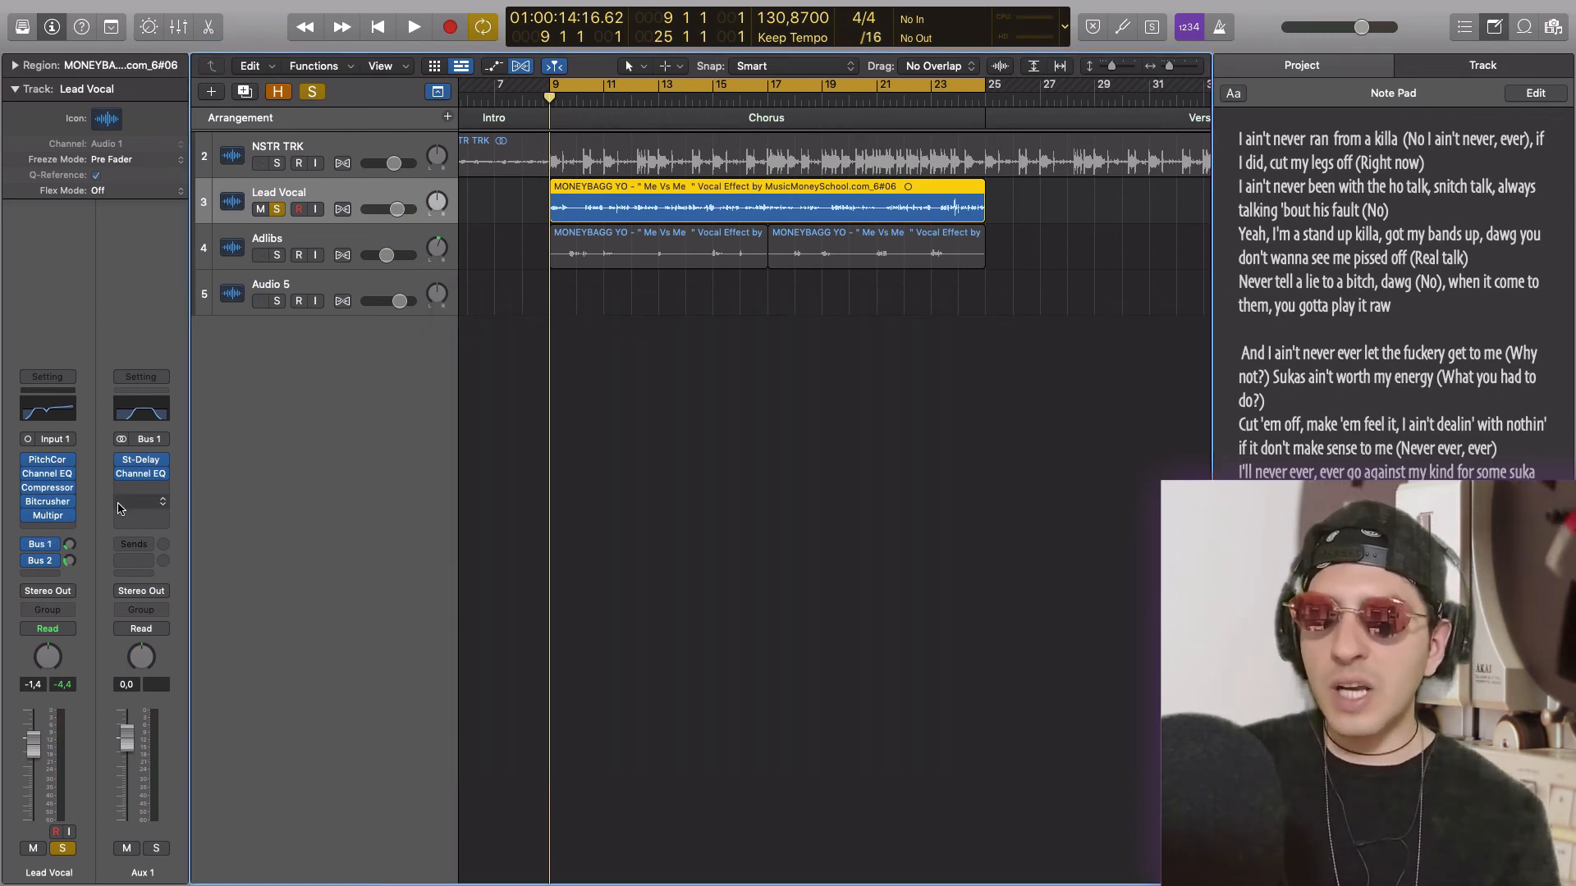
Review the Channel EQ curve on the Bus 1 aux channel and close the plug-in
click(141, 473)
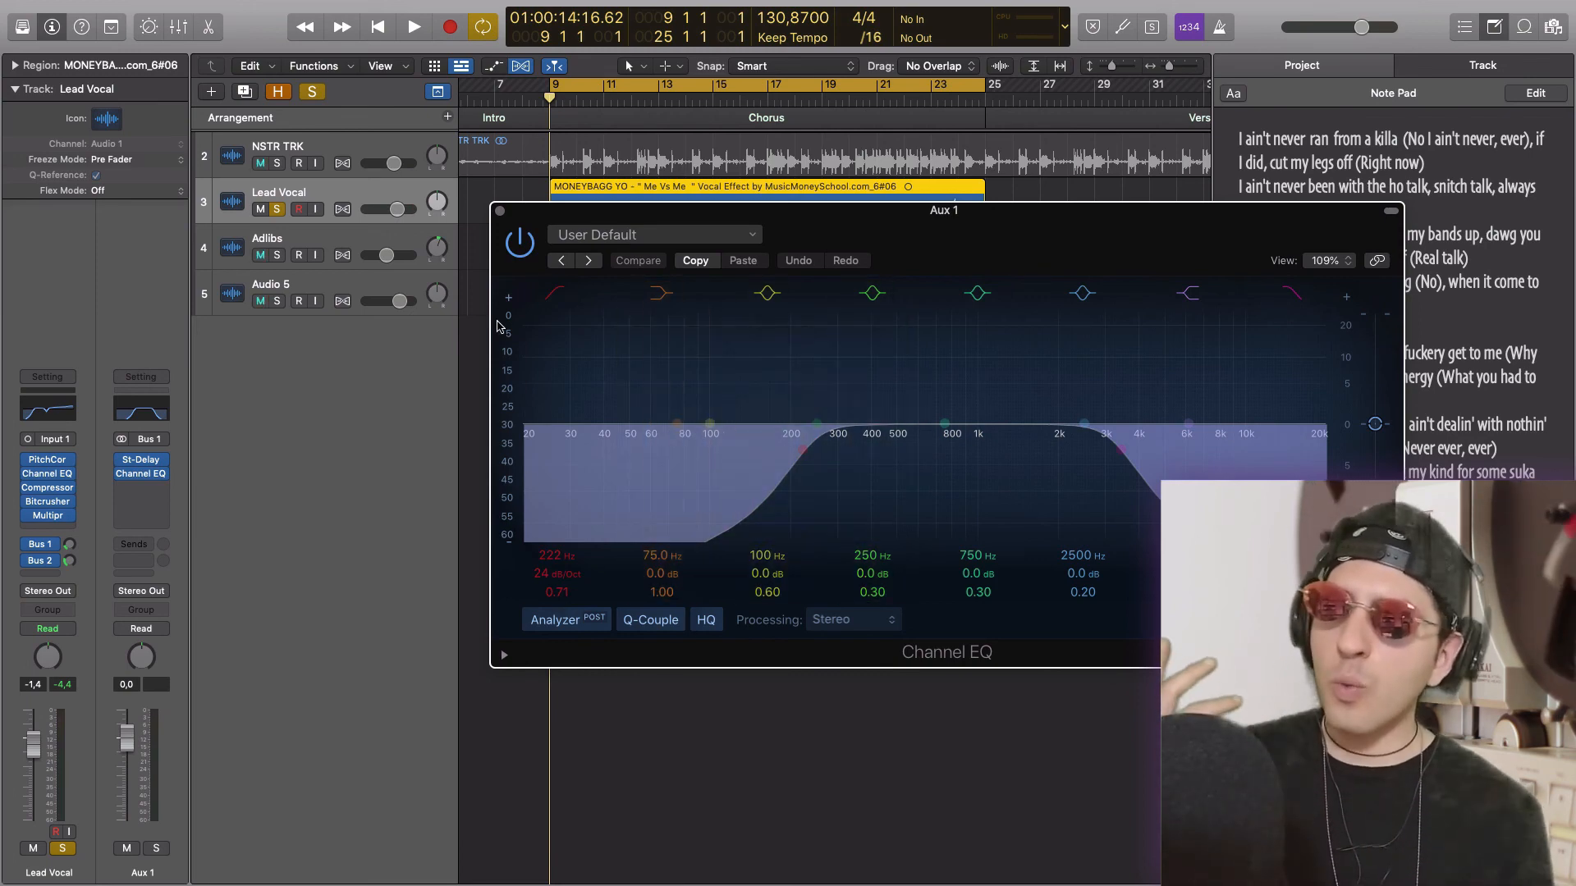
click(499, 210)
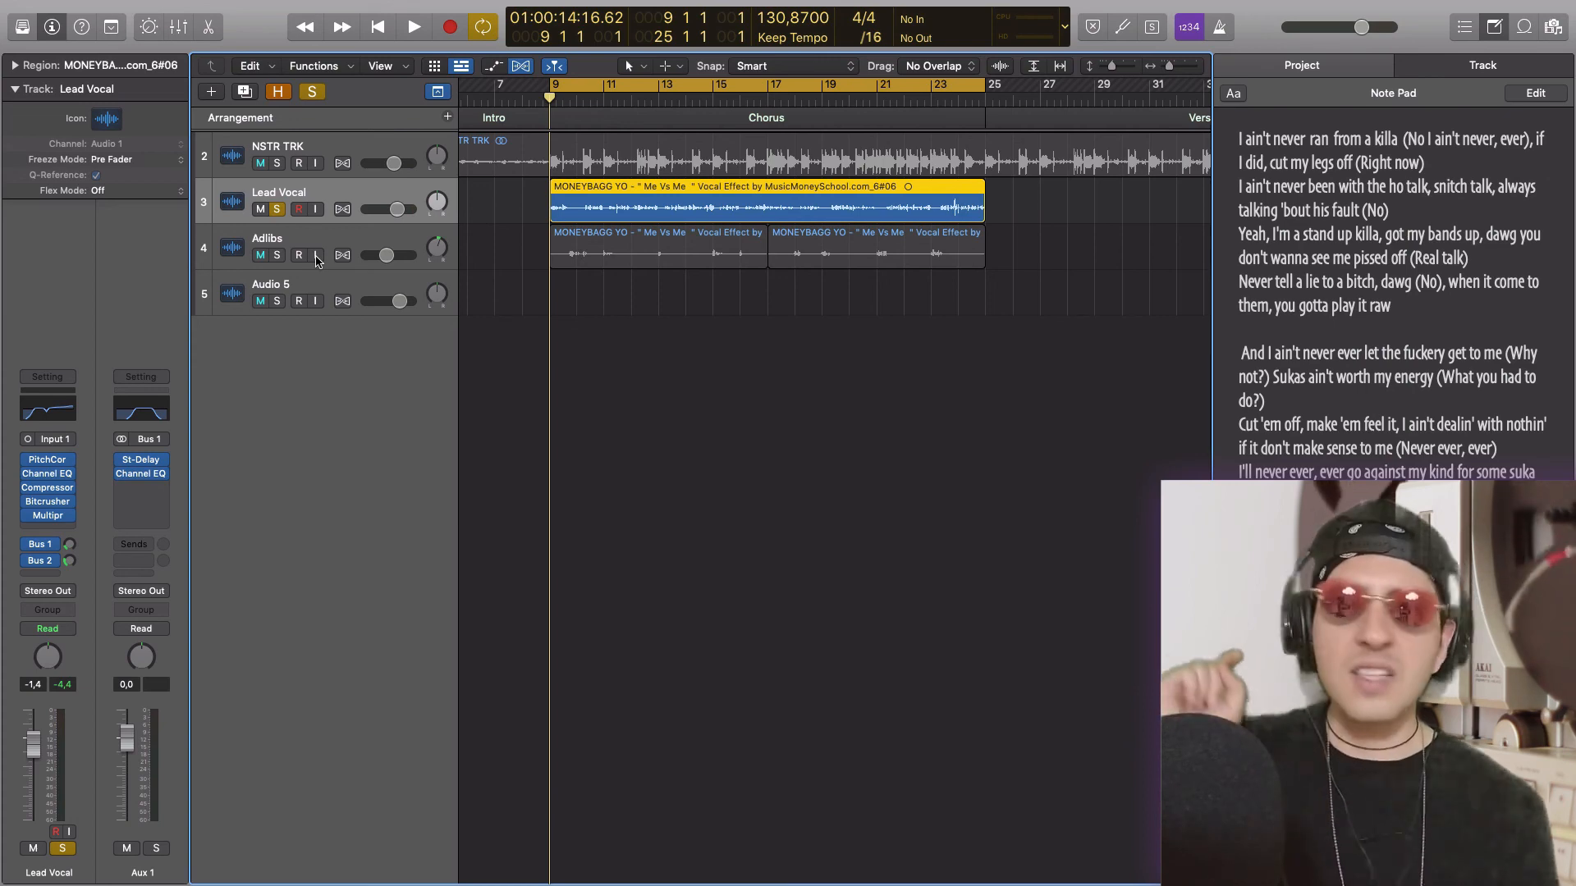
Solo the Adlibs and NSTR TRK tracks alongside the Lead Vocal and audition the mix briefly from bar 9
click(246, 246)
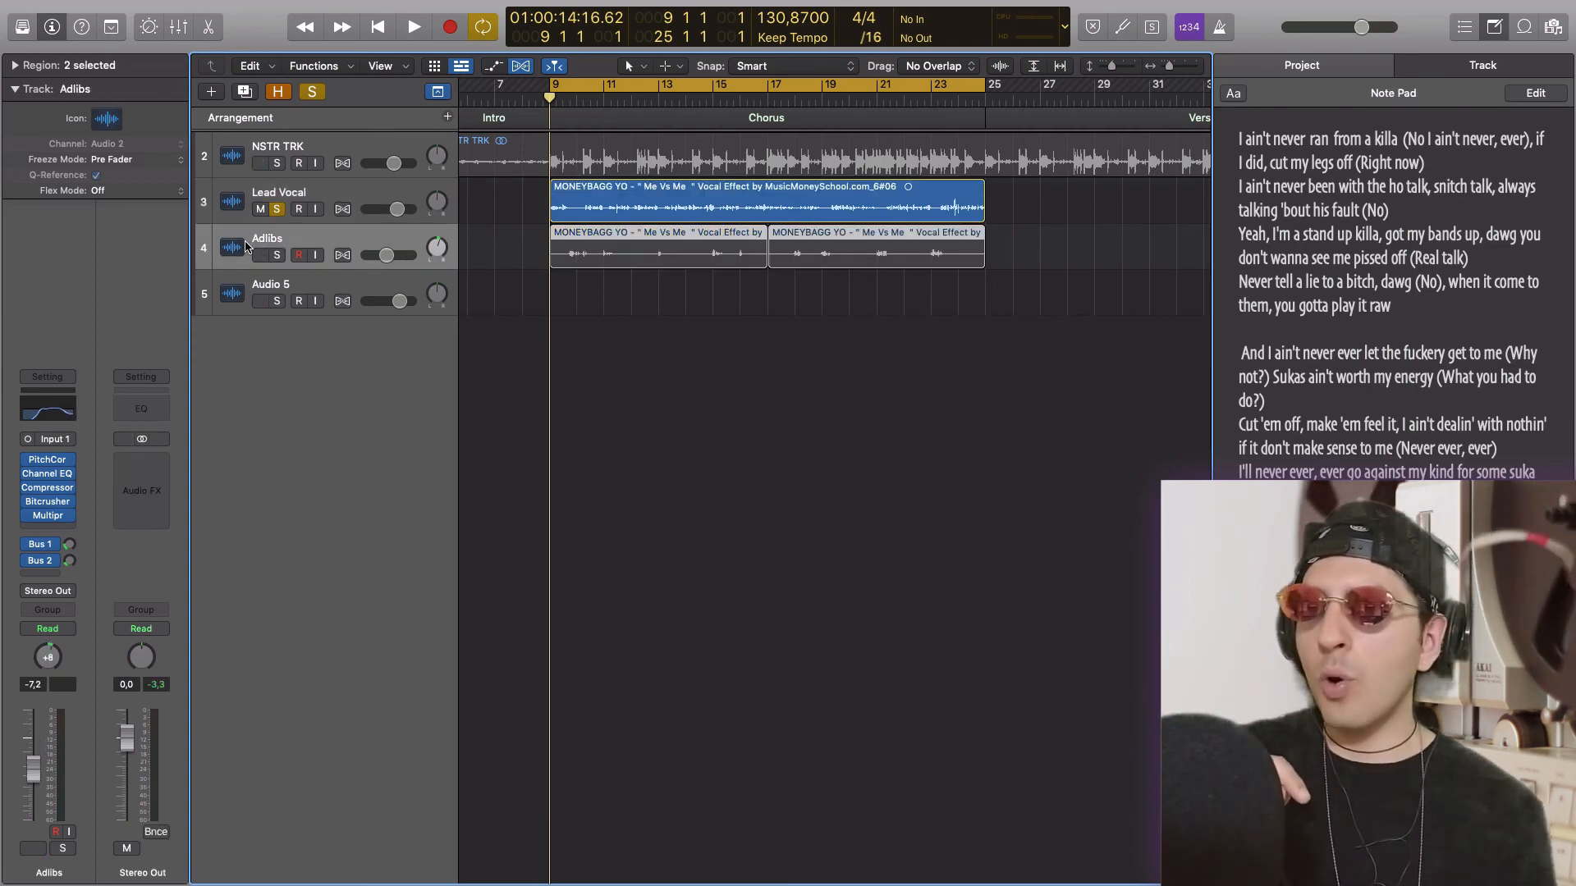
click(278, 255)
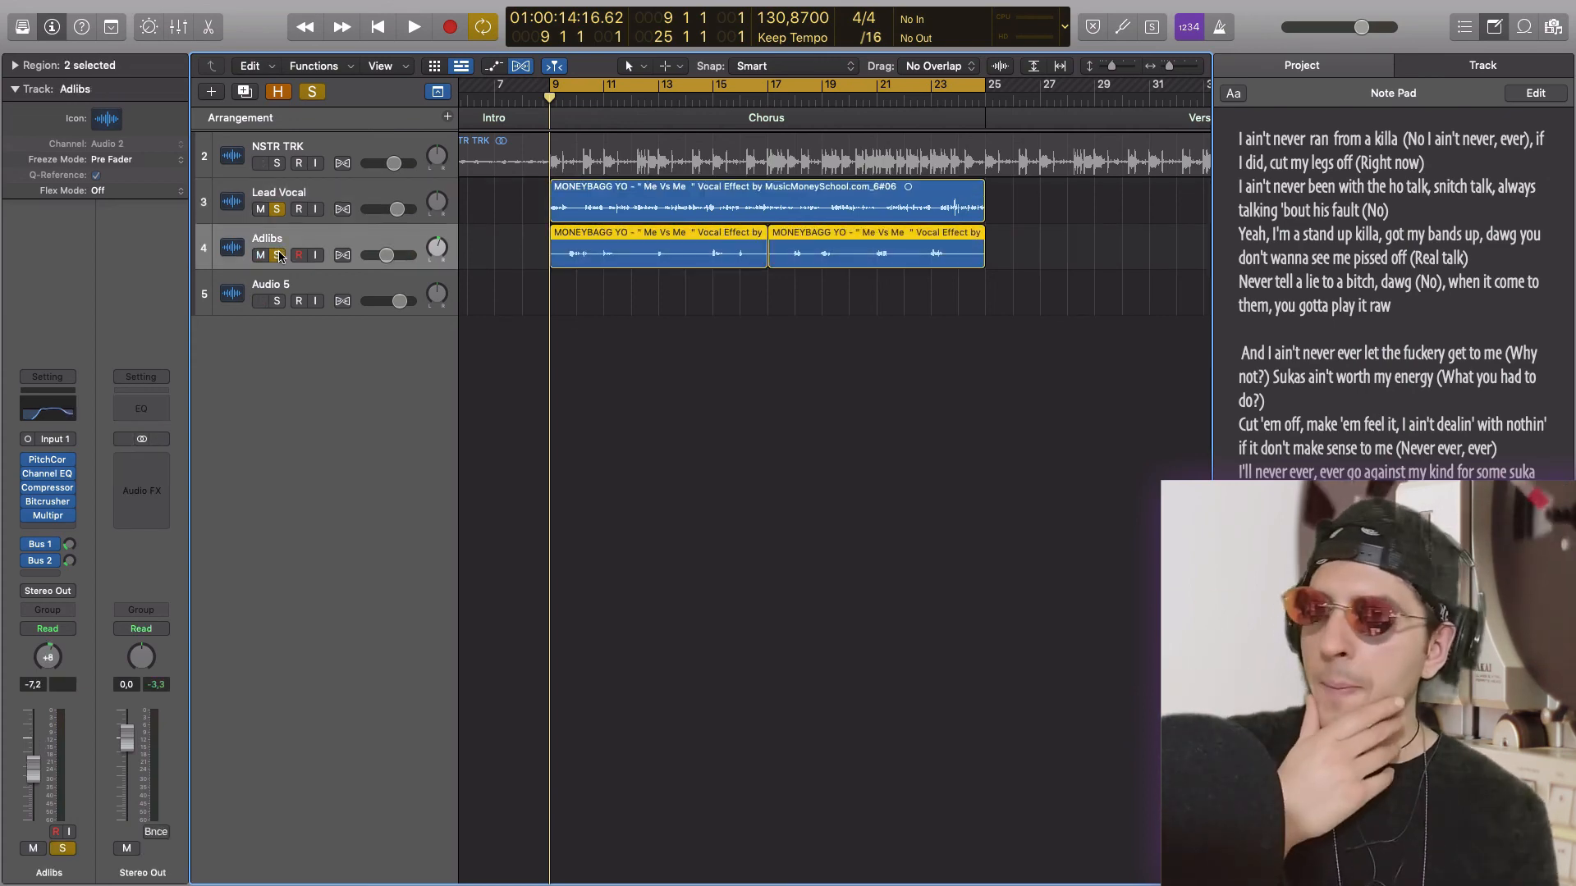
click(278, 163)
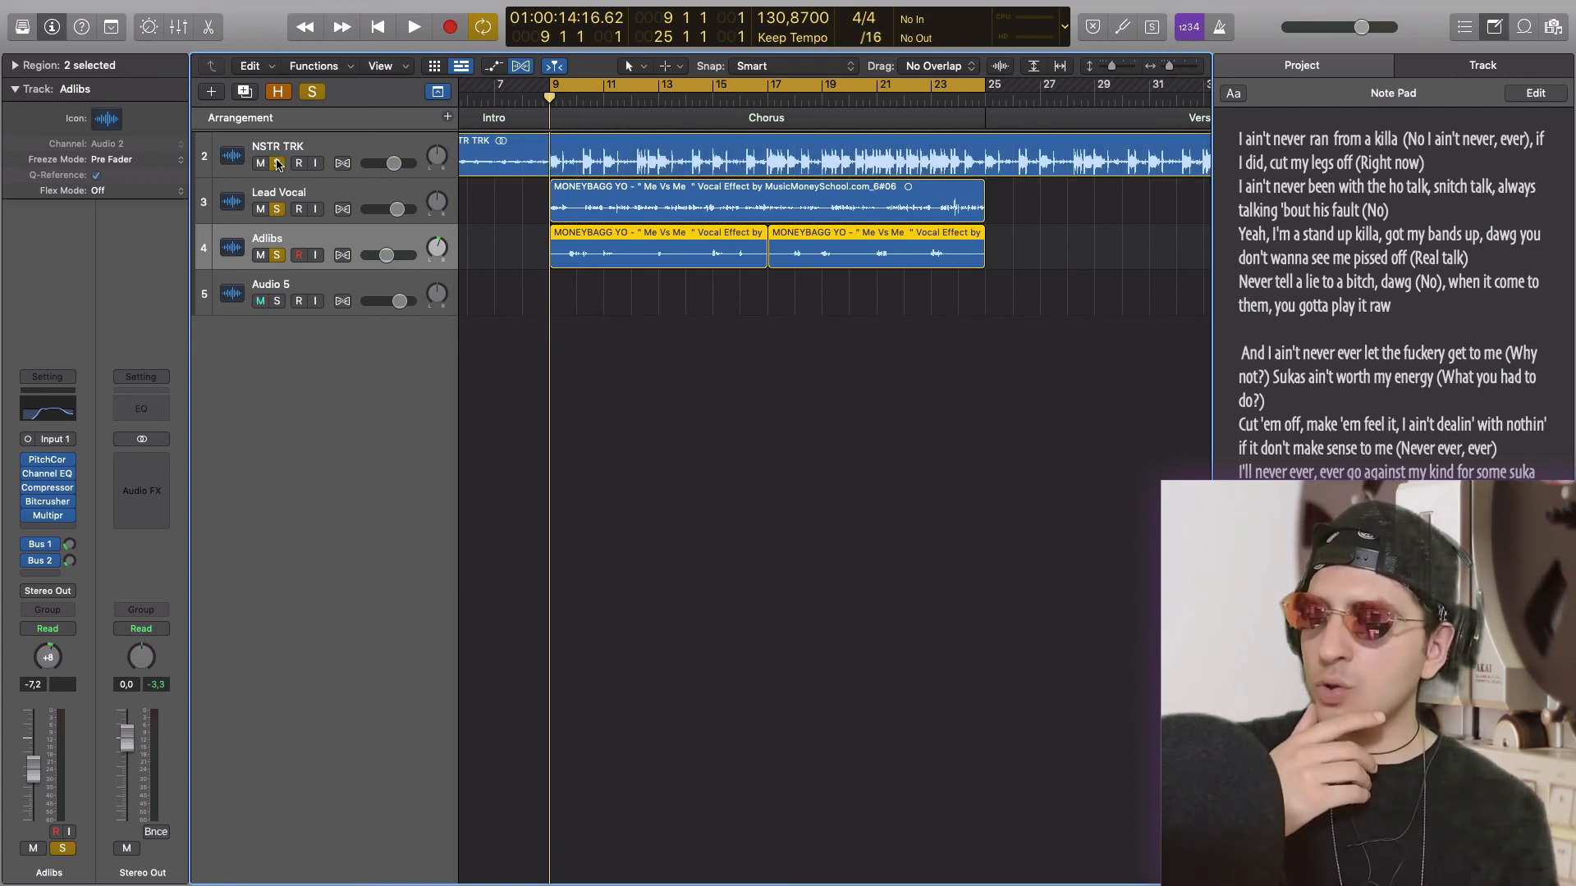
key(space)
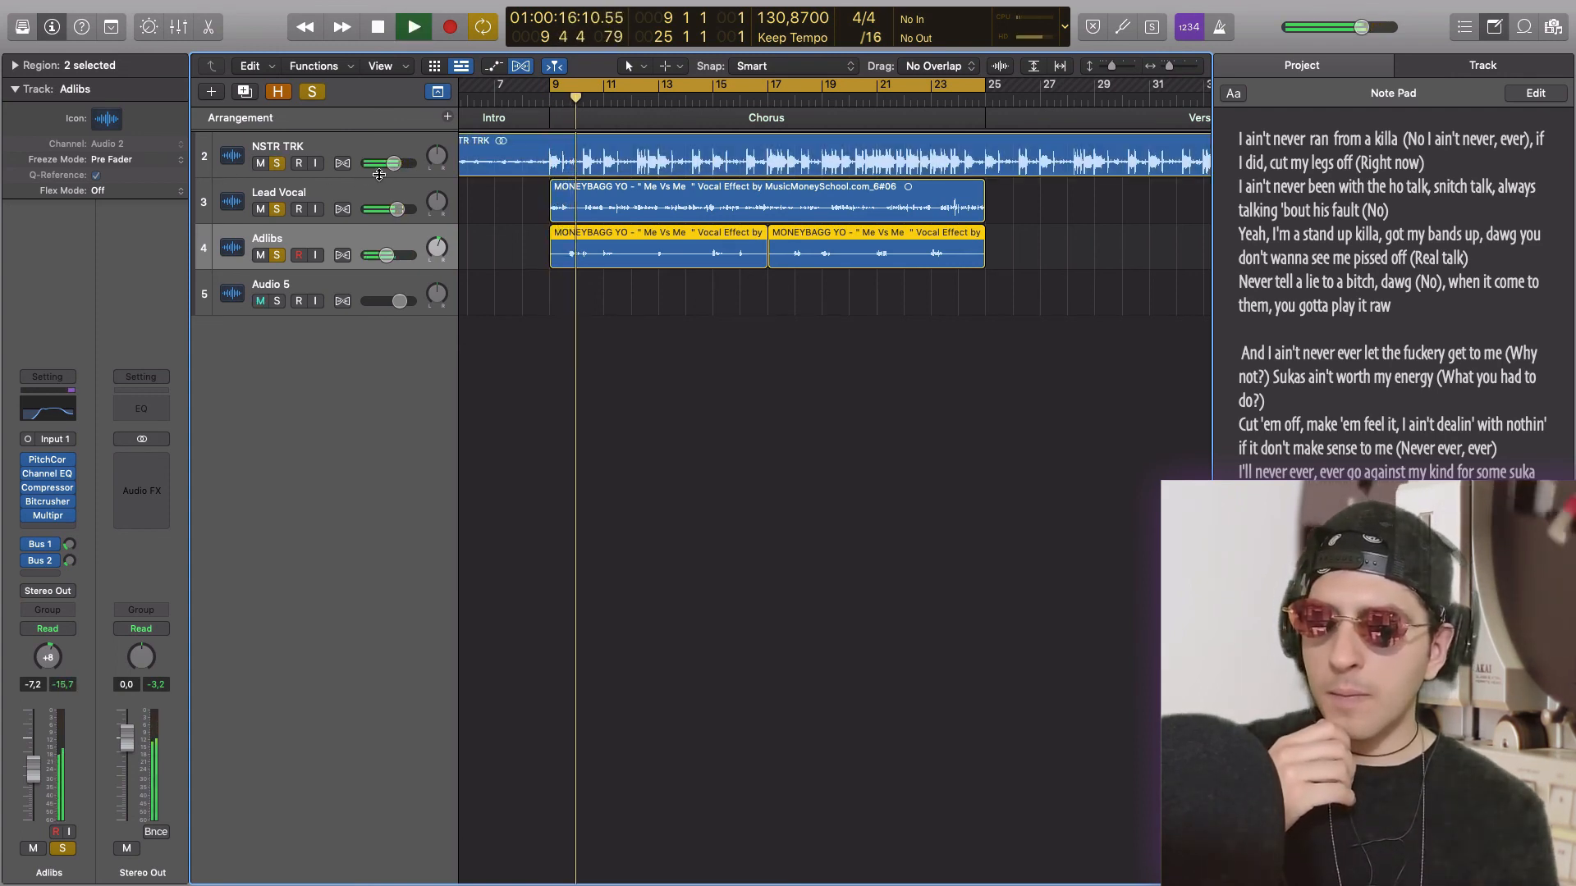
key(space)
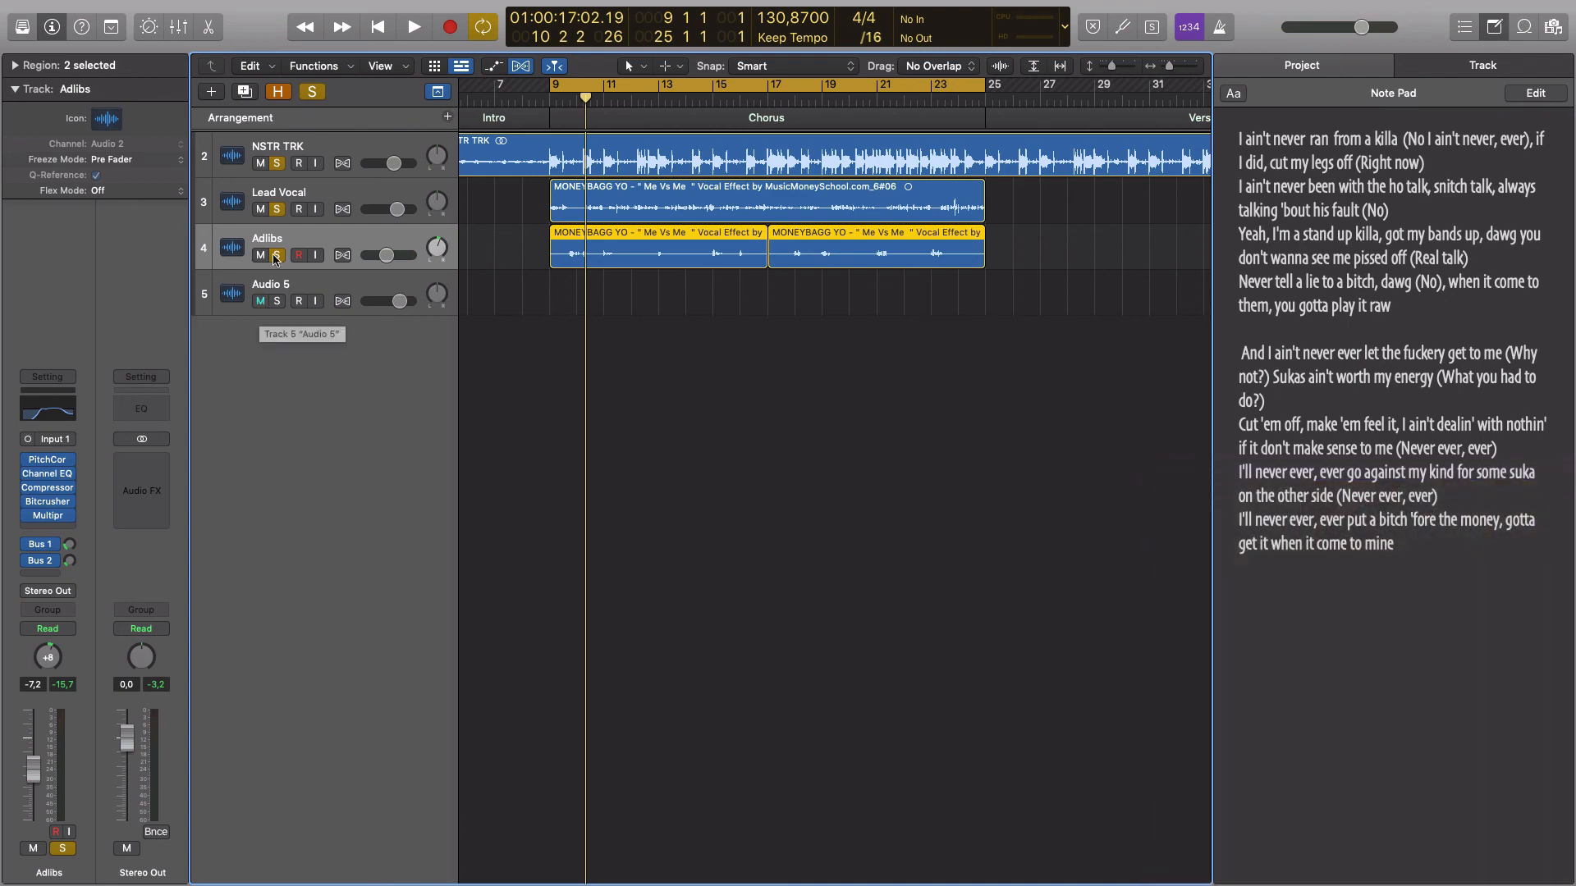
Review the Adlibs track's effect chain and its Channel EQ settings, and close the EQ
mouse_move(38, 464)
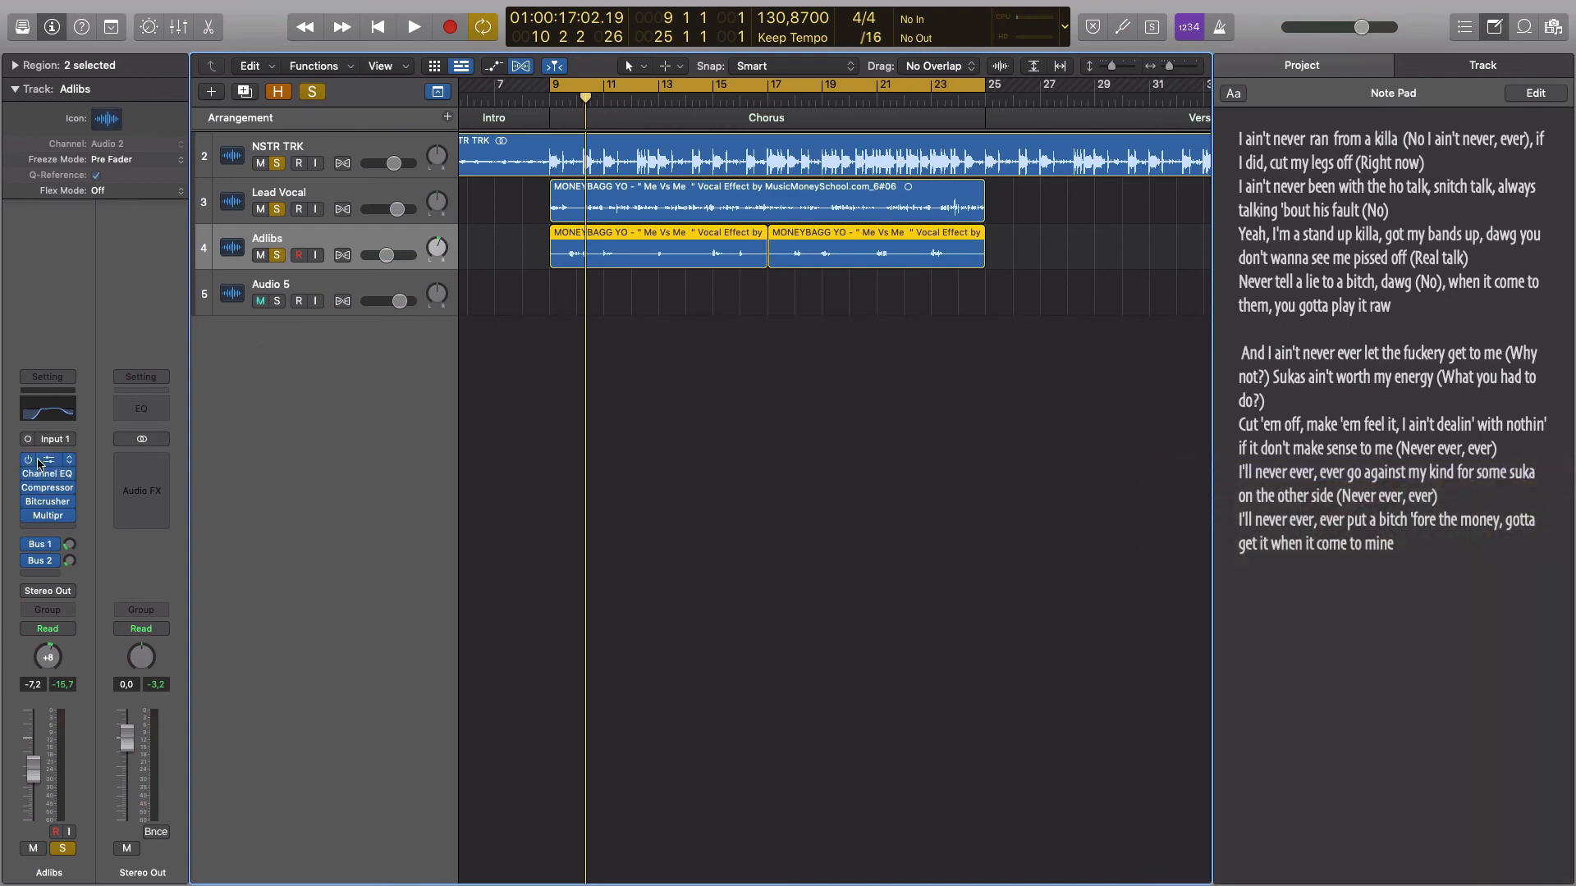
click(54, 413)
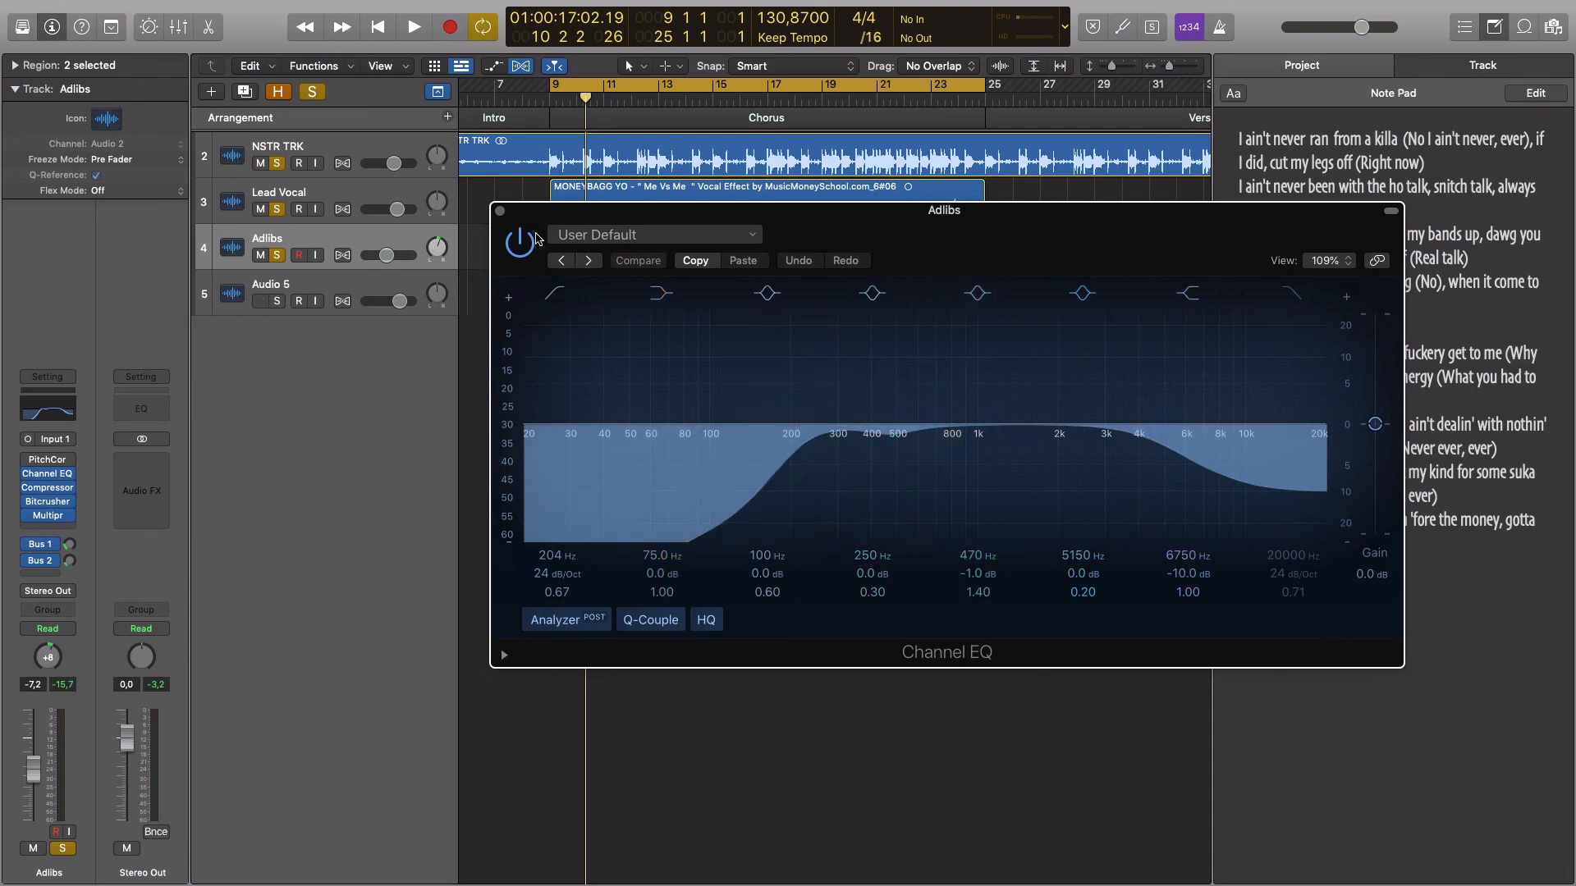
click(499, 212)
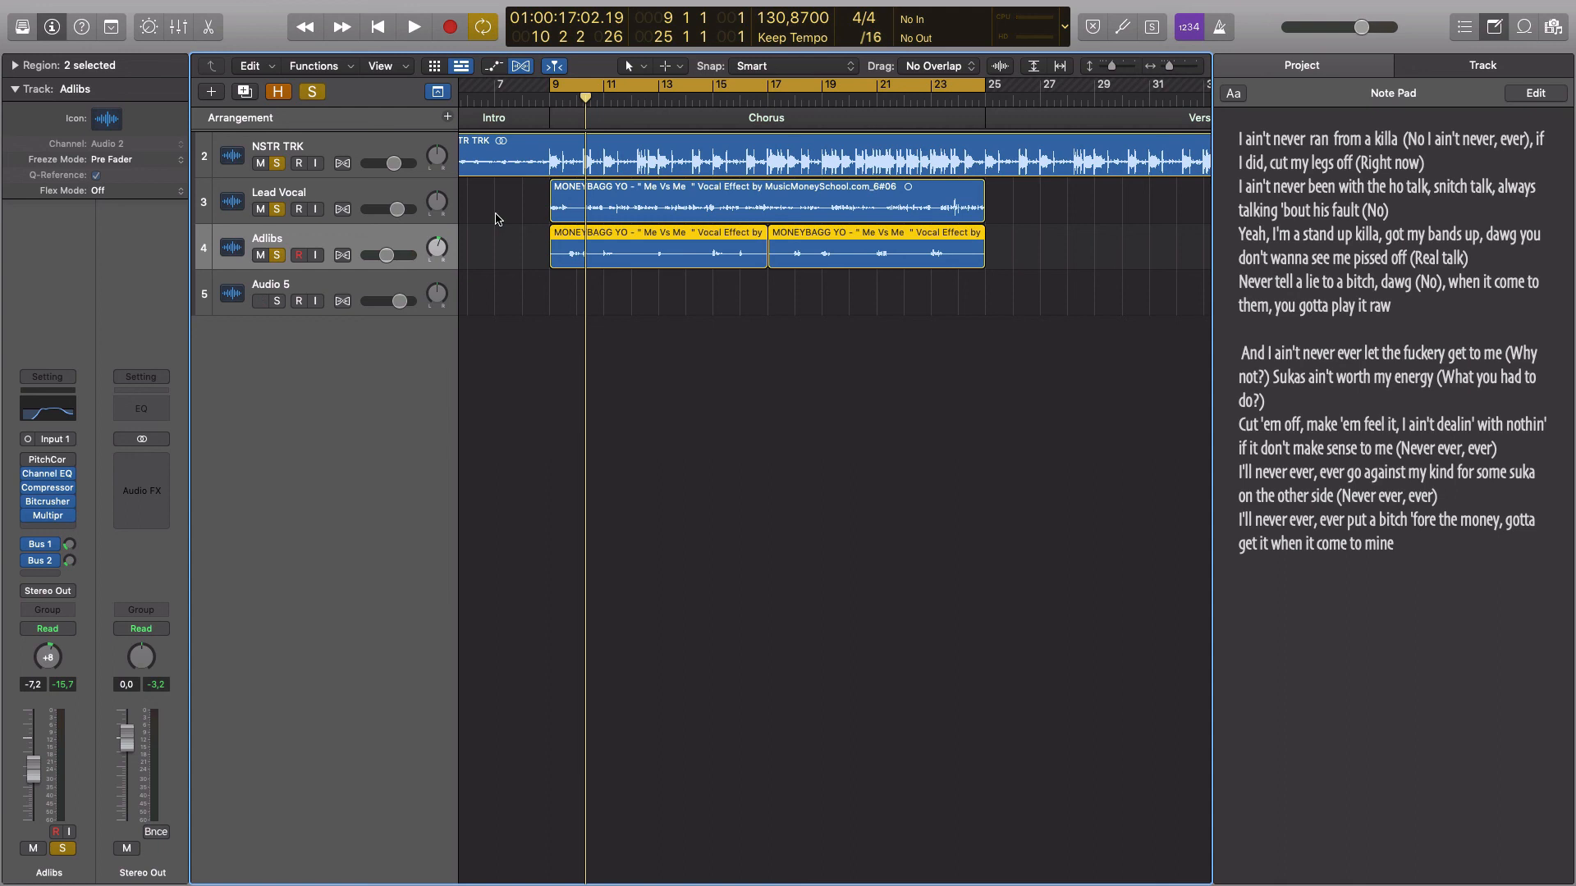
Extend the start of the cycle range back to position 8 3 1 1, ahead of the Chorus
drag(548, 94, 537, 93)
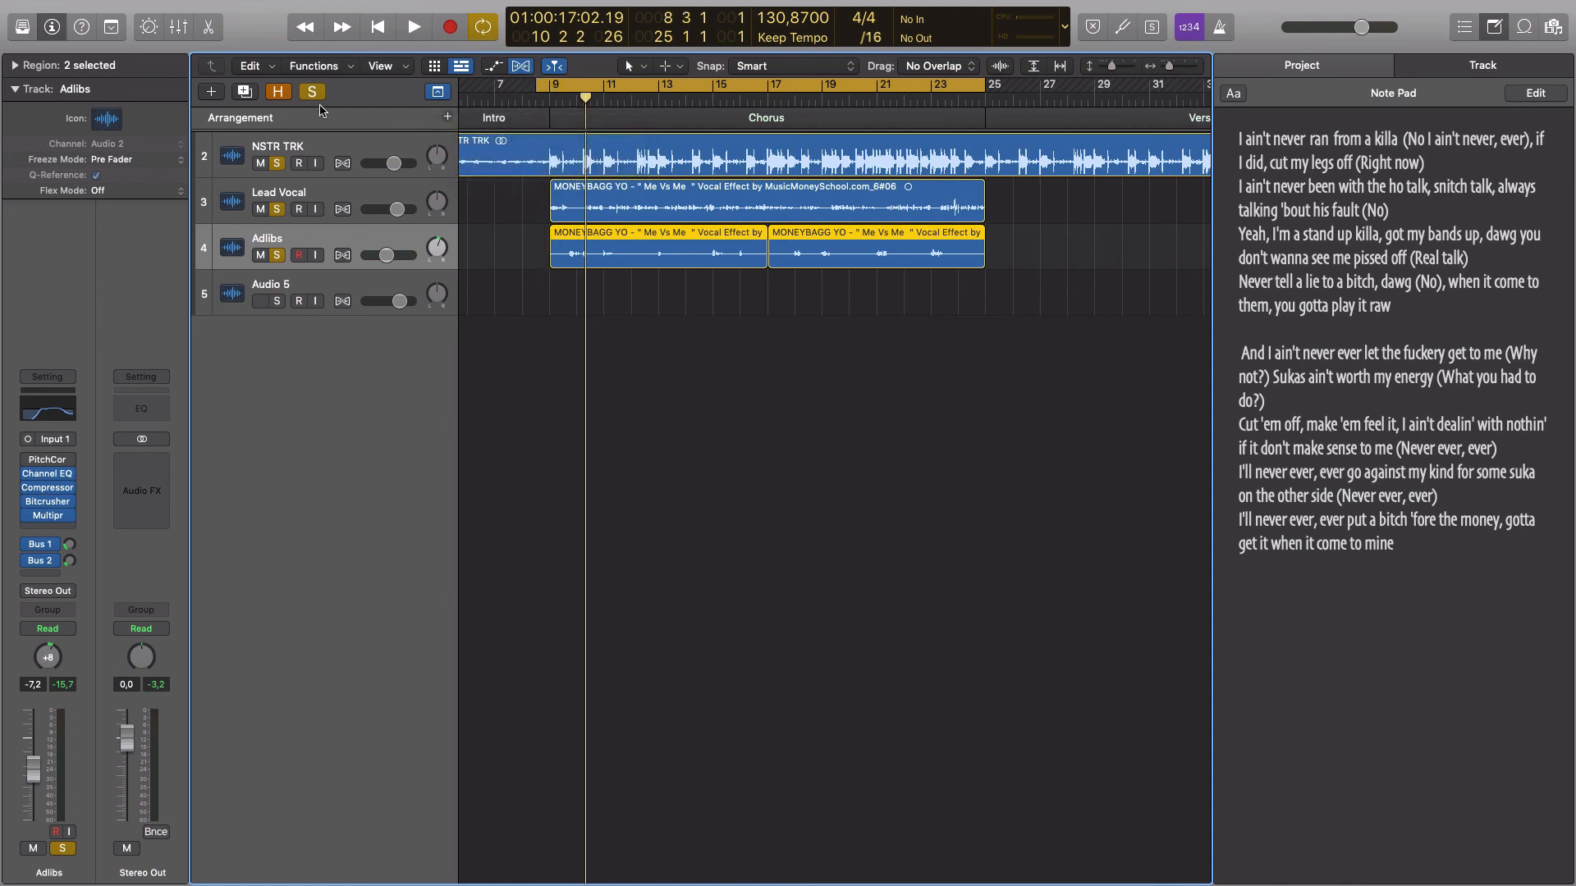